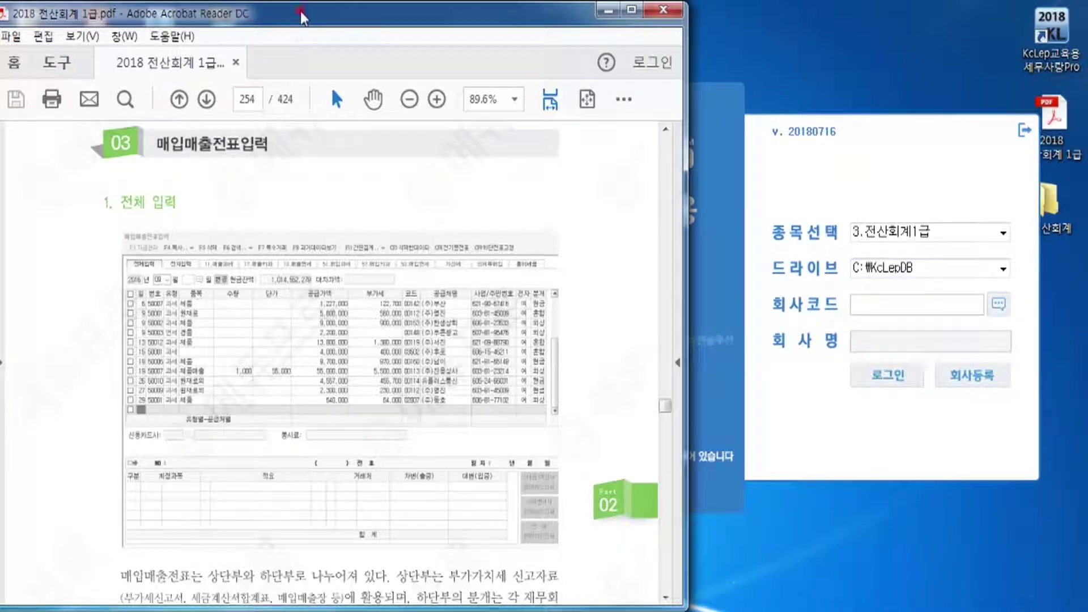
- Read the textbook's introduction to the 매입매출전표입력 screen, including the 월/일 입력 and 유형 explanations
{"action": "scroll", "coordinate": [321, 448], "scroll_direction": "down", "scroll_amount": 1}
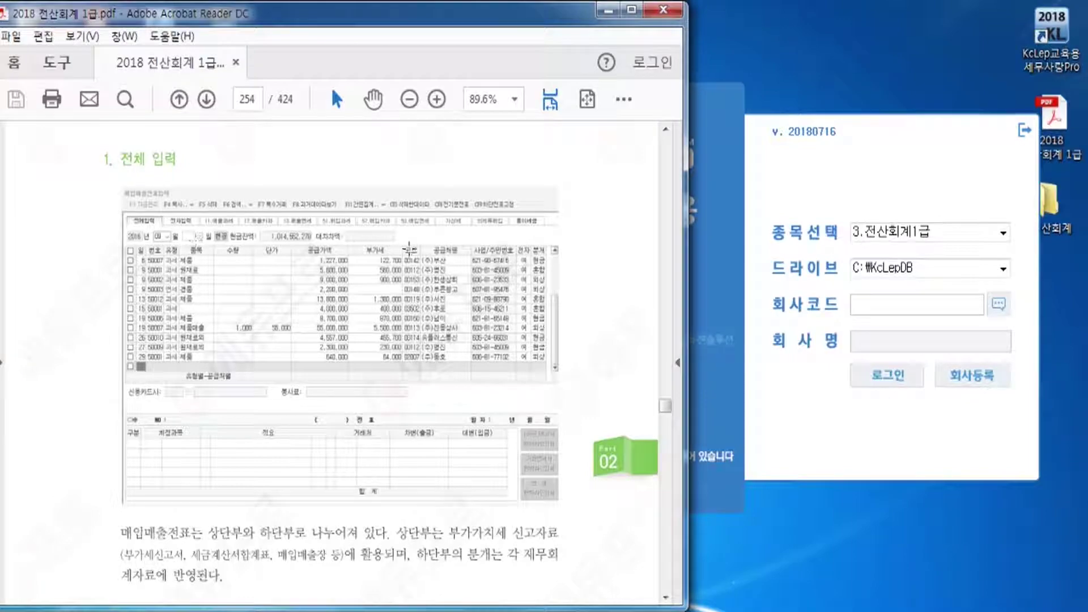
{"action": "scroll", "coordinate": [444, 370], "scroll_direction": "down", "scroll_amount": 4}
{"action": "scroll", "coordinate": [444, 369], "scroll_direction": "down", "scroll_amount": 12}
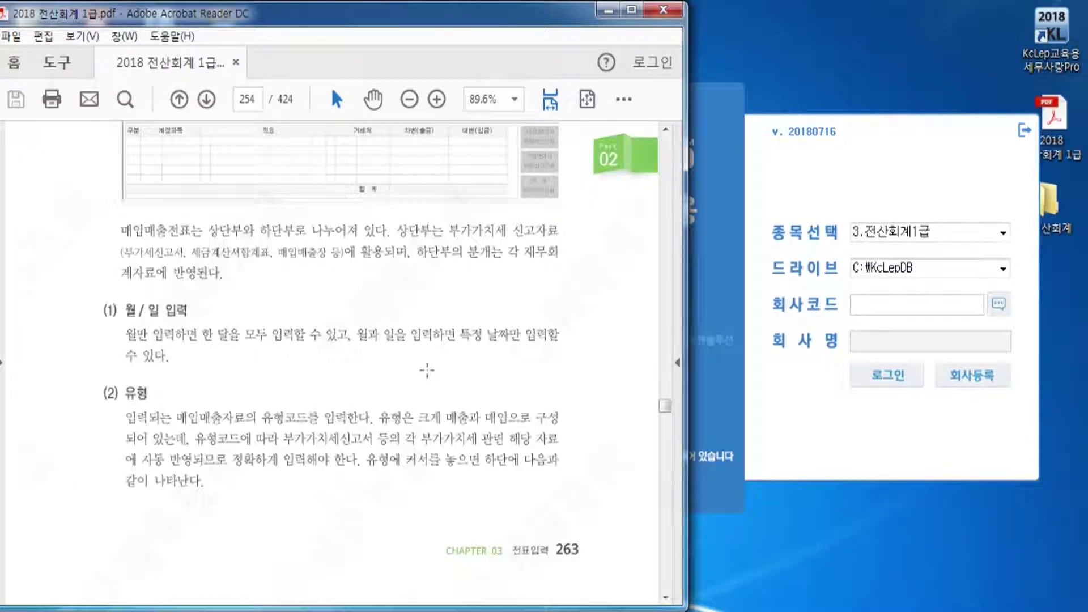
{"action": "scroll", "coordinate": [200, 209], "scroll_direction": "up", "scroll_amount": 6}
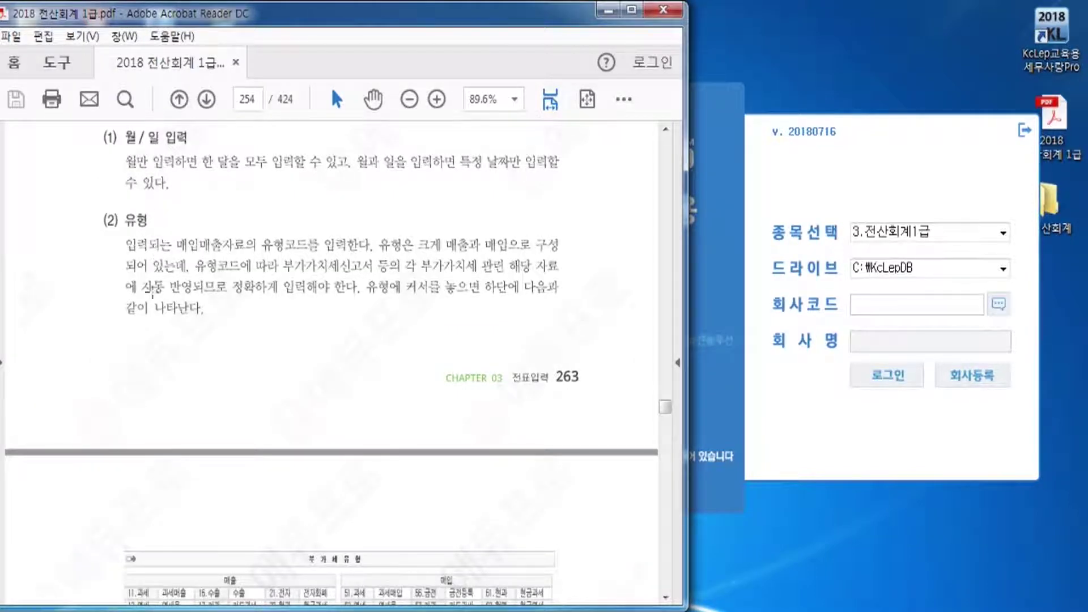
{"action": "scroll", "coordinate": [153, 301], "scroll_direction": "down", "scroll_amount": 3}
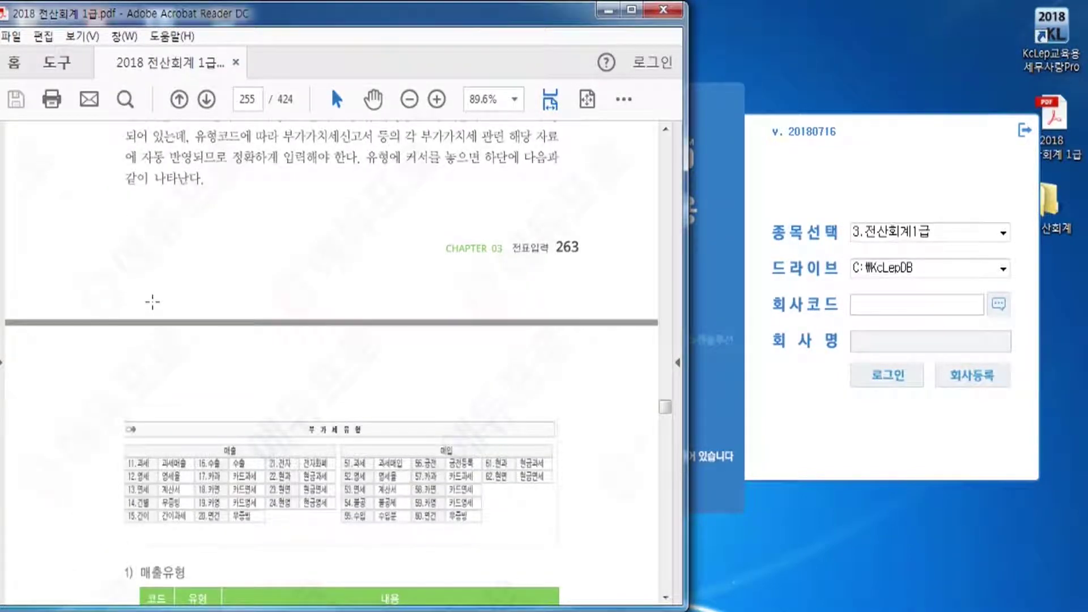
{"action": "scroll", "coordinate": [116, 292], "scroll_direction": "down", "scroll_amount": 3}
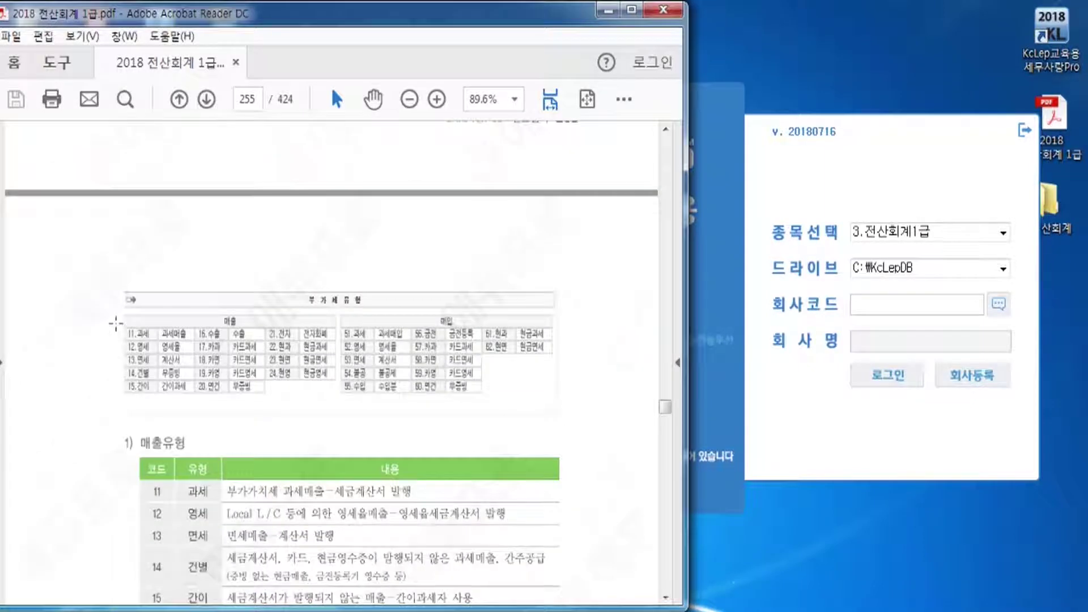
- Review the 부가세유형 overview and the 매출유형 table covering sales codes 11 to 24
{"action": "scroll", "coordinate": [115, 323], "scroll_direction": "down", "scroll_amount": 2}
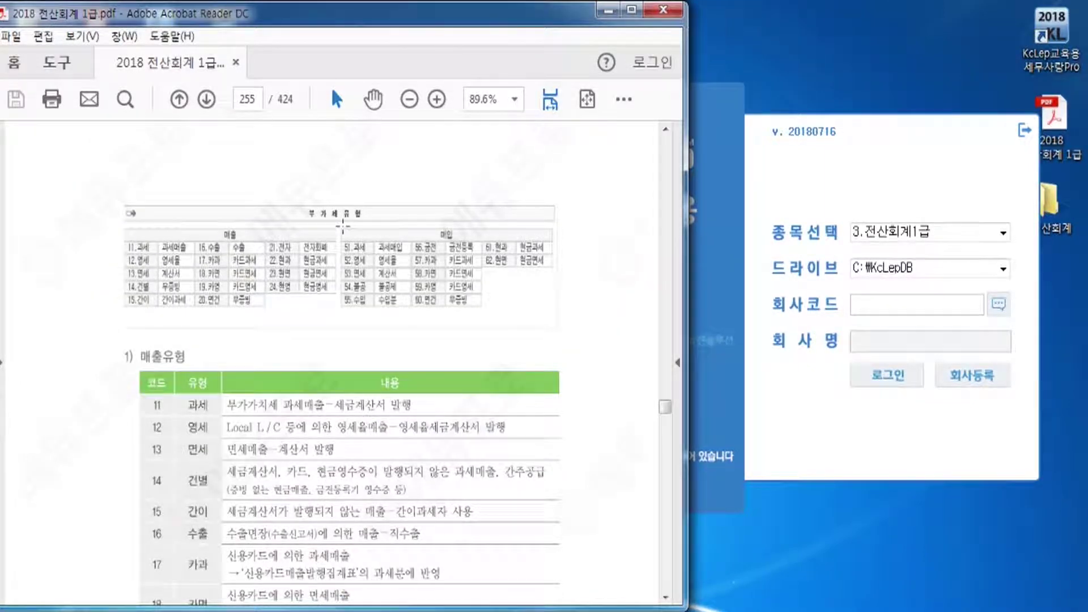
{"action": "scroll", "coordinate": [342, 227], "scroll_direction": "down", "scroll_amount": 1}
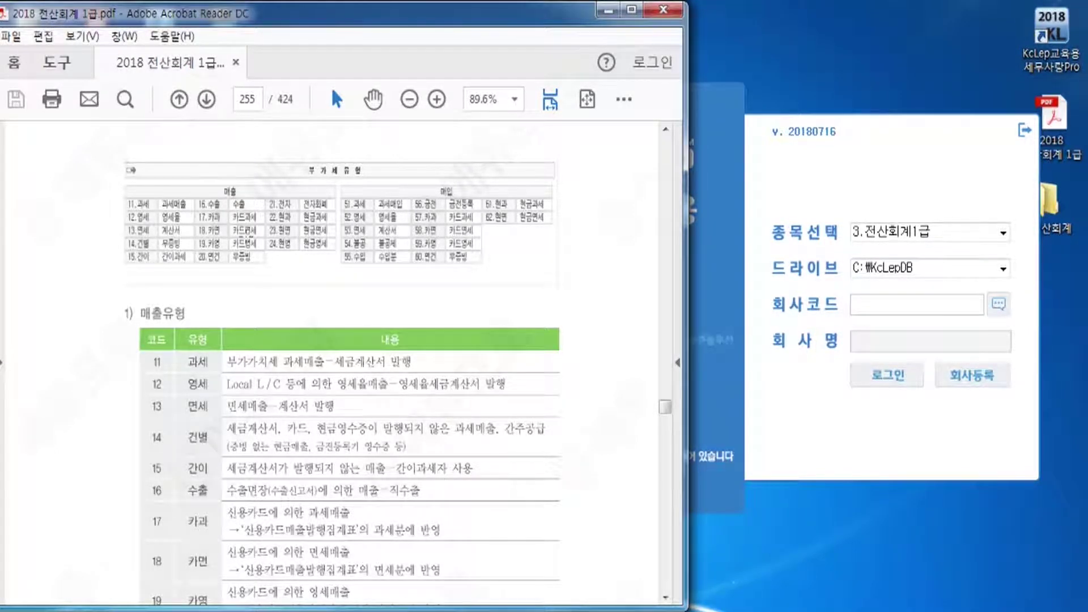
{"action": "scroll", "coordinate": [245, 238], "scroll_direction": "down", "scroll_amount": 1}
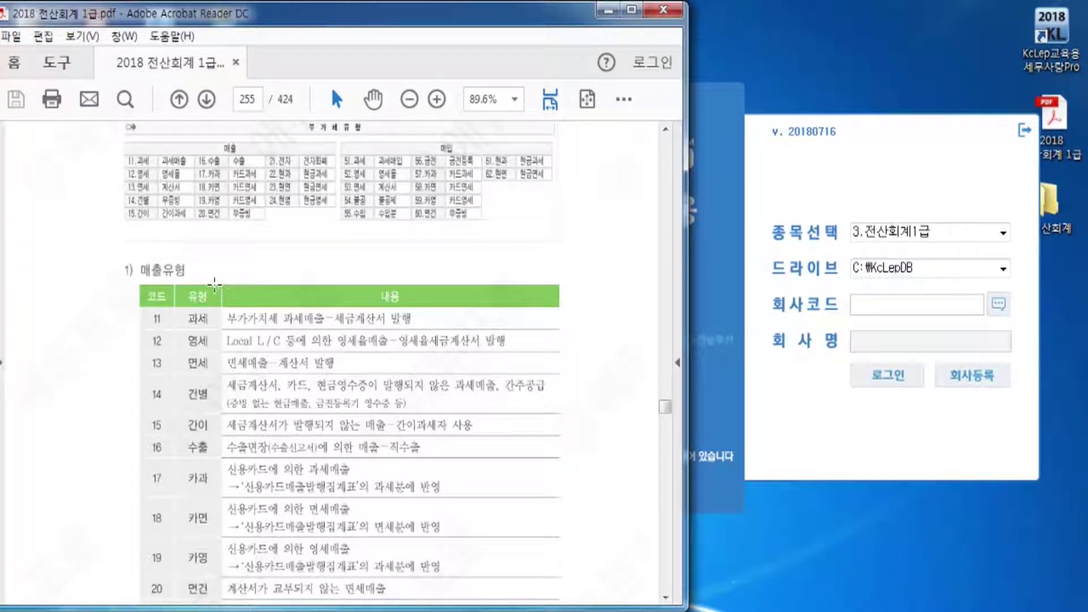
{"action": "scroll", "coordinate": [180, 253], "scroll_direction": "down", "scroll_amount": 2}
{"action": "scroll", "coordinate": [180, 252], "scroll_direction": "down", "scroll_amount": 2}
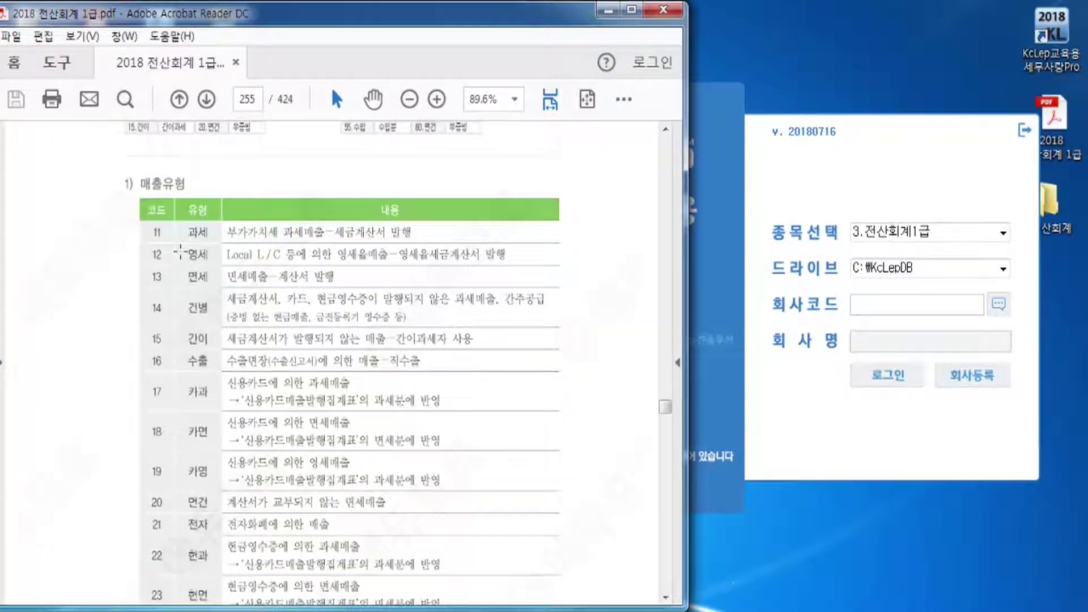
{"action": "scroll", "coordinate": [178, 248], "scroll_direction": "down", "scroll_amount": 2}
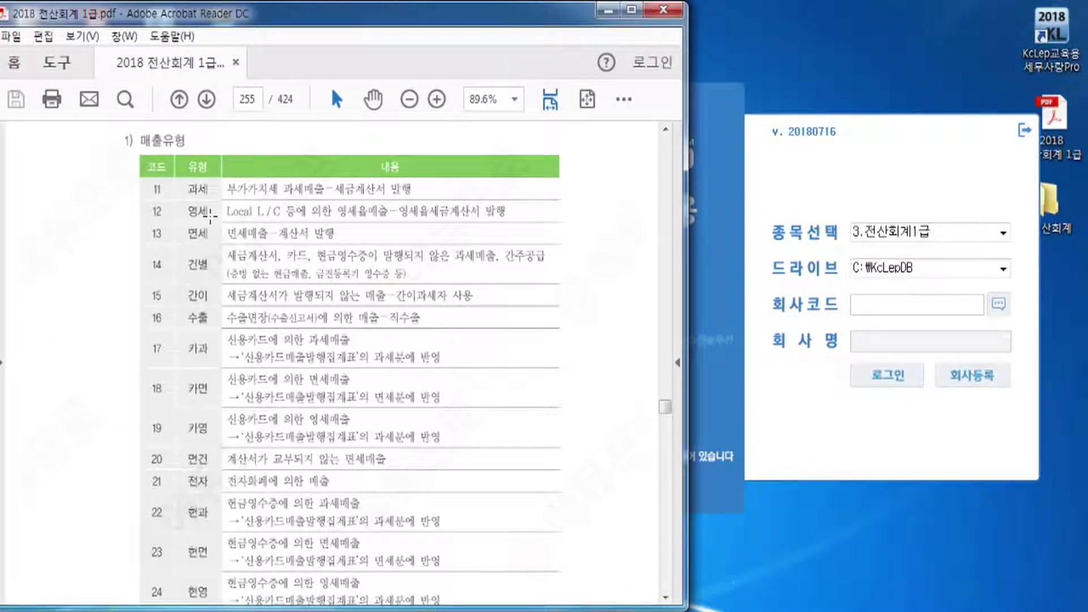
{"action": "scroll", "coordinate": [211, 215], "scroll_direction": "down", "scroll_amount": 1}
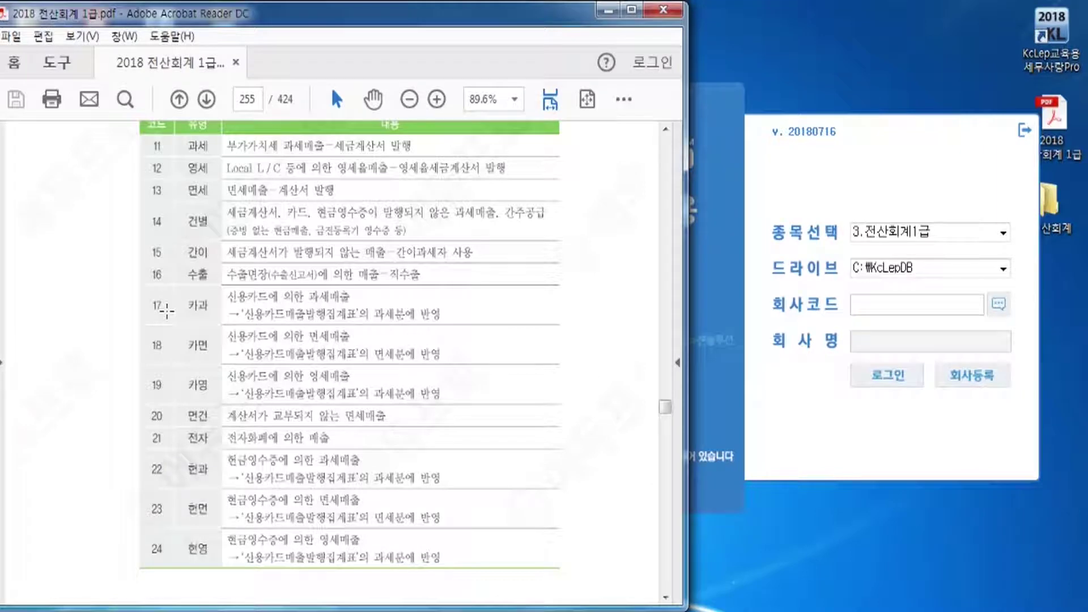
{"action": "scroll", "coordinate": [168, 311], "scroll_direction": "down", "scroll_amount": 3}
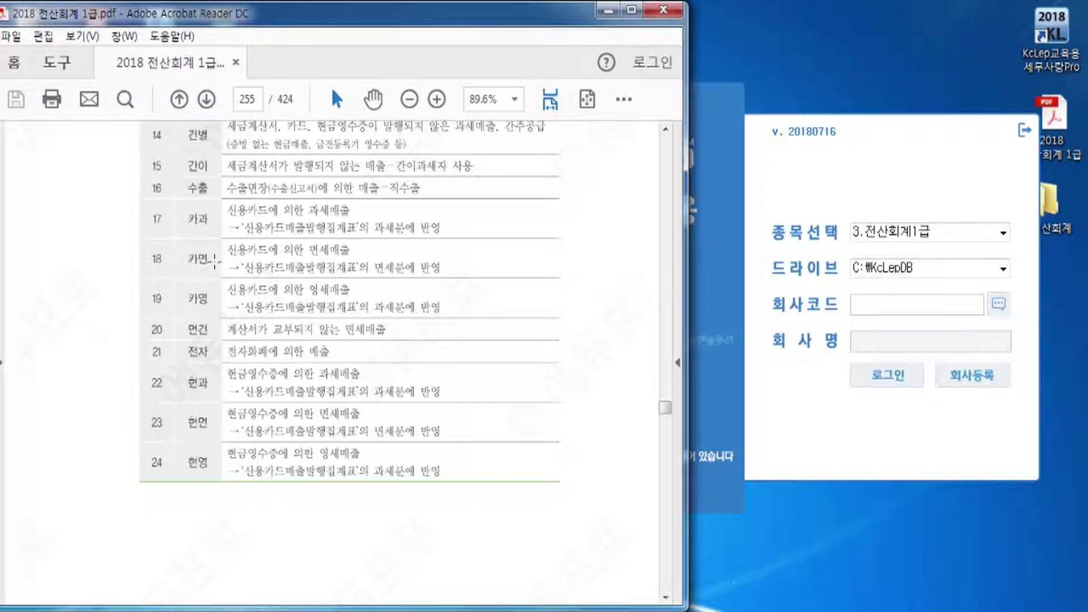
{"action": "scroll", "coordinate": [215, 262], "scroll_direction": "down", "scroll_amount": 3}
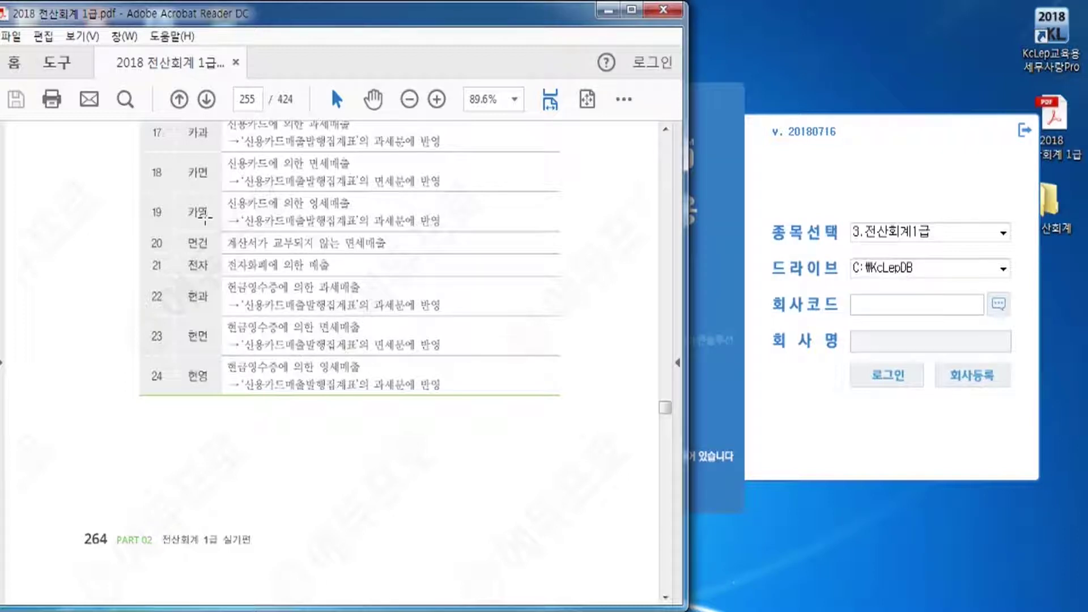
{"action": "scroll", "coordinate": [205, 217], "scroll_direction": "down", "scroll_amount": 2}
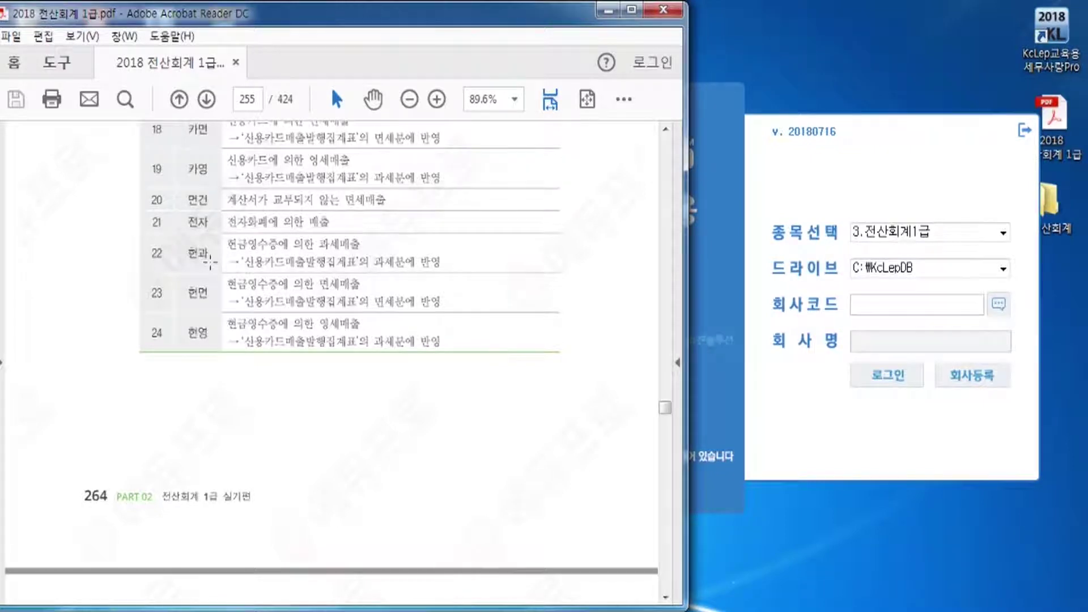
{"action": "scroll", "coordinate": [210, 258], "scroll_direction": "down", "scroll_amount": 2}
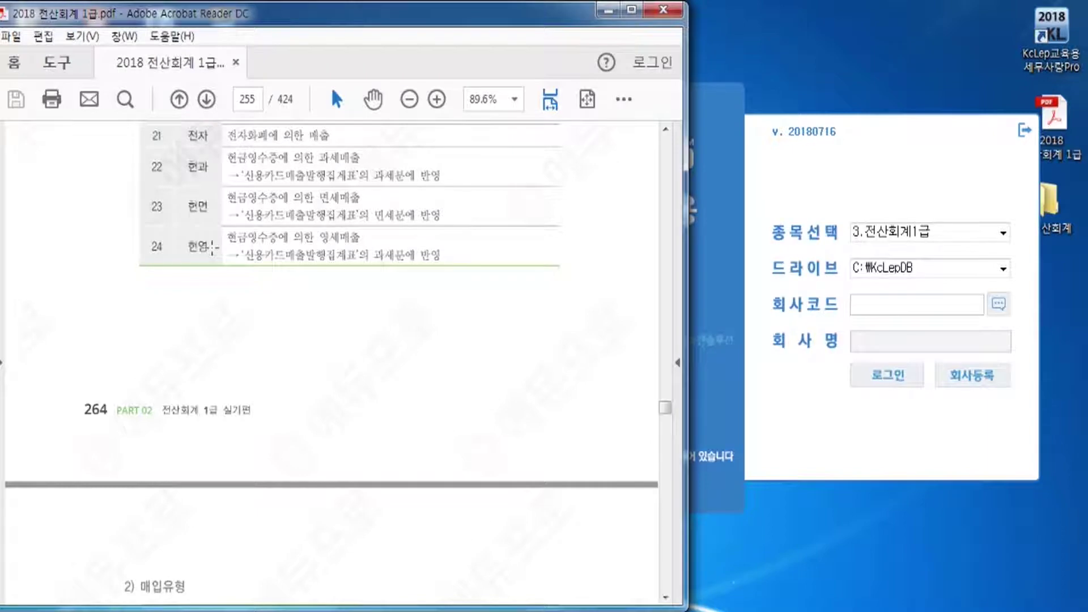
{"action": "scroll", "coordinate": [215, 250], "scroll_direction": "up", "scroll_amount": 5}
{"action": "scroll", "coordinate": [208, 309], "scroll_direction": "down", "scroll_amount": 5}
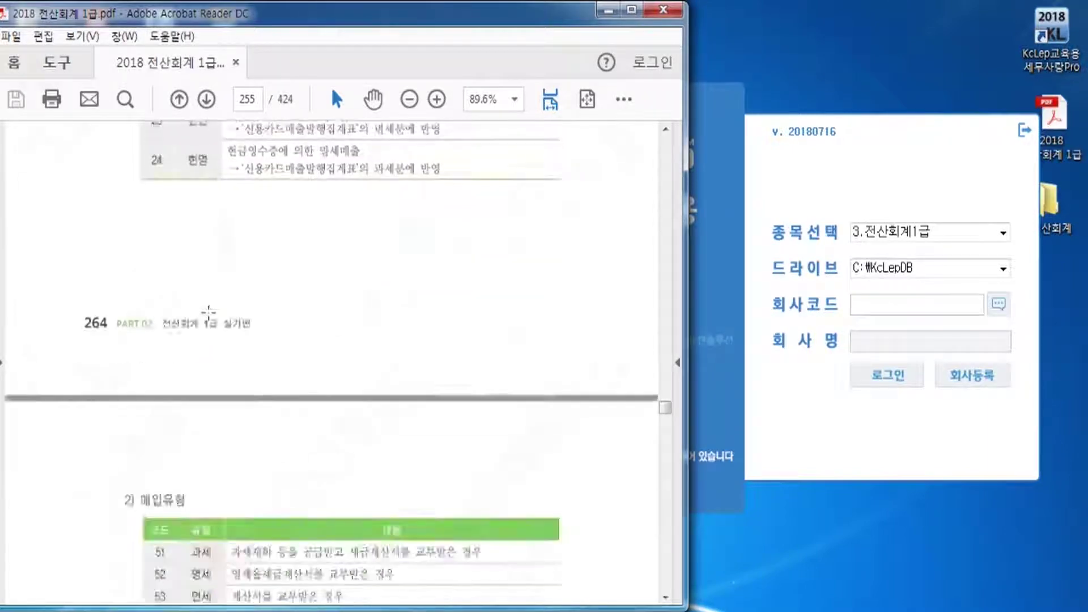
{"action": "scroll", "coordinate": [208, 311], "scroll_direction": "up", "scroll_amount": 6}
{"action": "scroll", "coordinate": [208, 312], "scroll_direction": "up", "scroll_amount": 3}
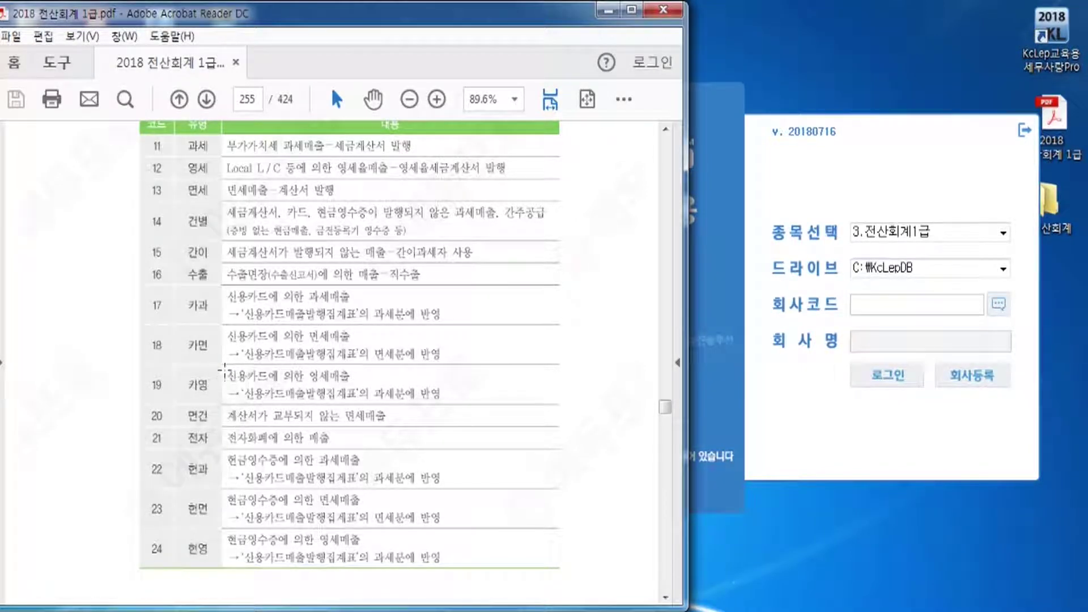
{"action": "scroll", "coordinate": [225, 368], "scroll_direction": "down", "scroll_amount": 1}
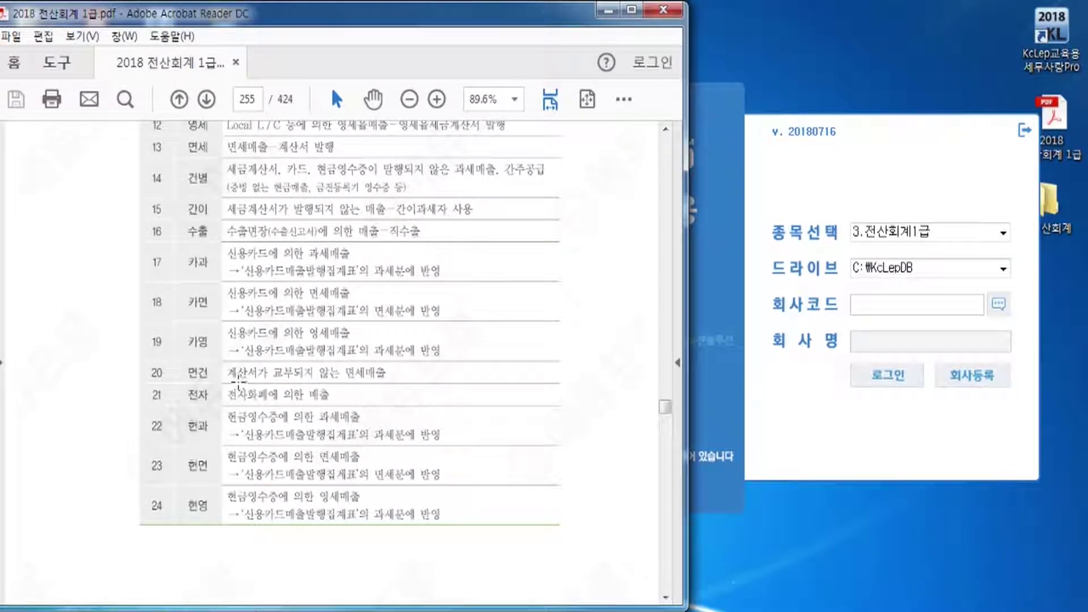
- Study the 매입유형 table covering purchase codes 51 to 62, including the non-deductible cases under 54 불공
{"action": "scroll", "coordinate": [90, 410], "scroll_direction": "down", "scroll_amount": 10}
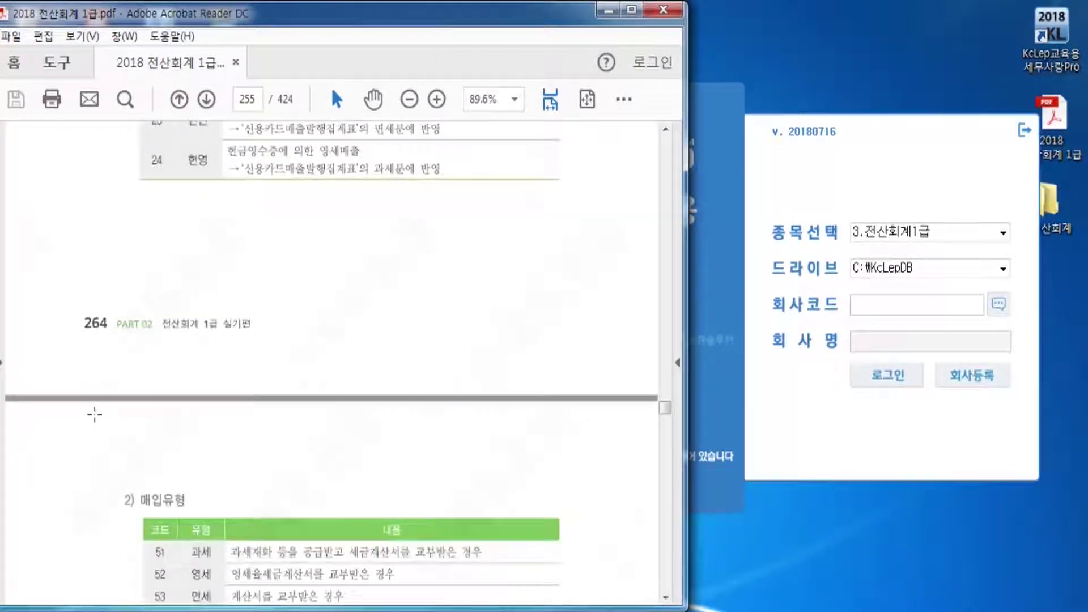
{"action": "scroll", "coordinate": [92, 412], "scroll_direction": "down", "scroll_amount": 4}
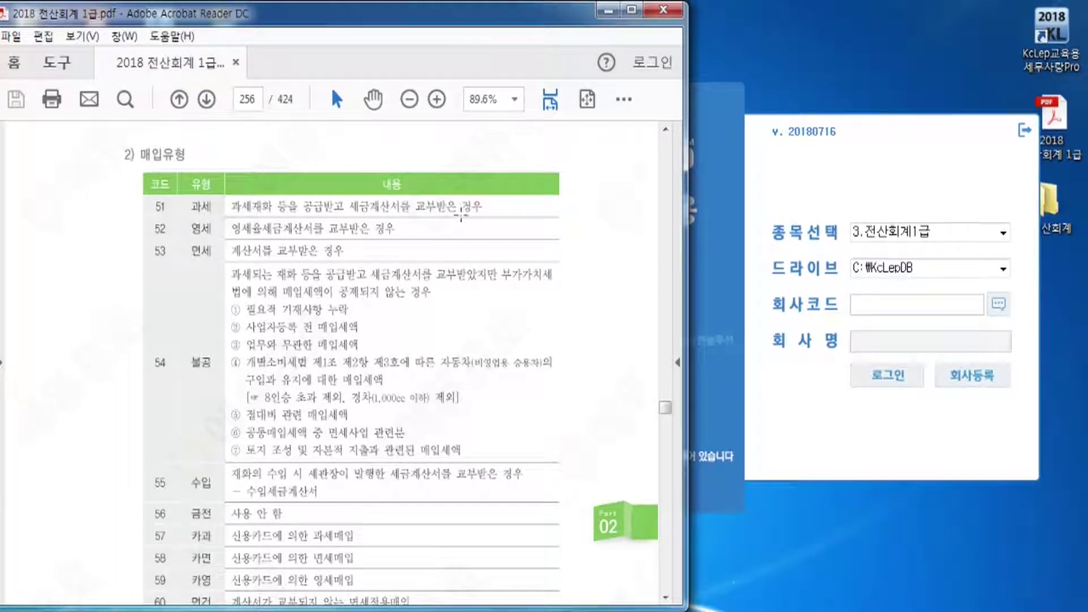
{"action": "scroll", "coordinate": [450, 210], "scroll_direction": "down", "scroll_amount": 2}
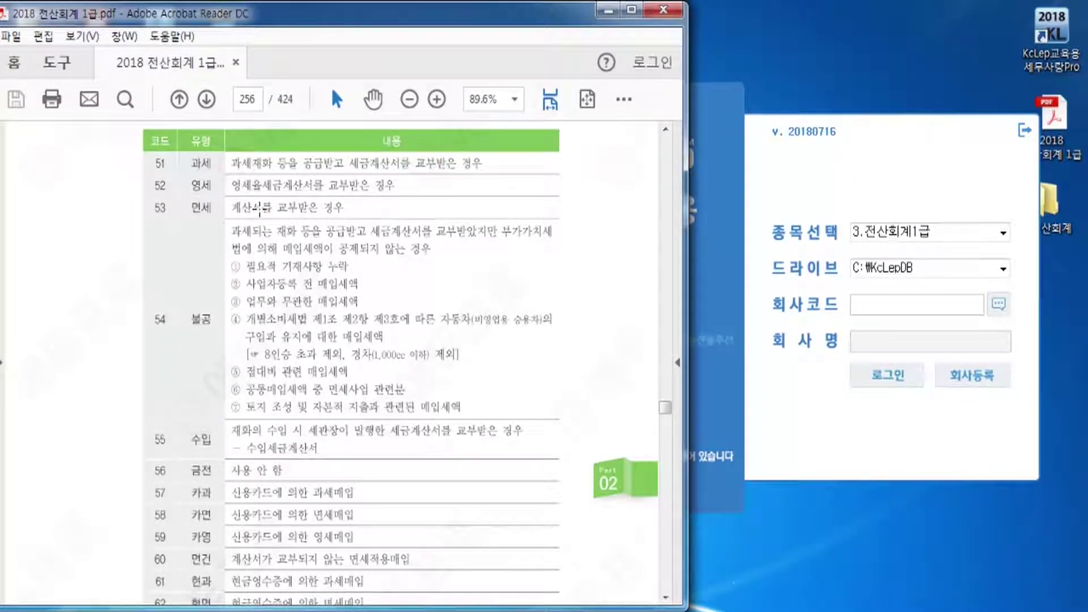
{"action": "scroll", "coordinate": [255, 207], "scroll_direction": "down", "scroll_amount": 1}
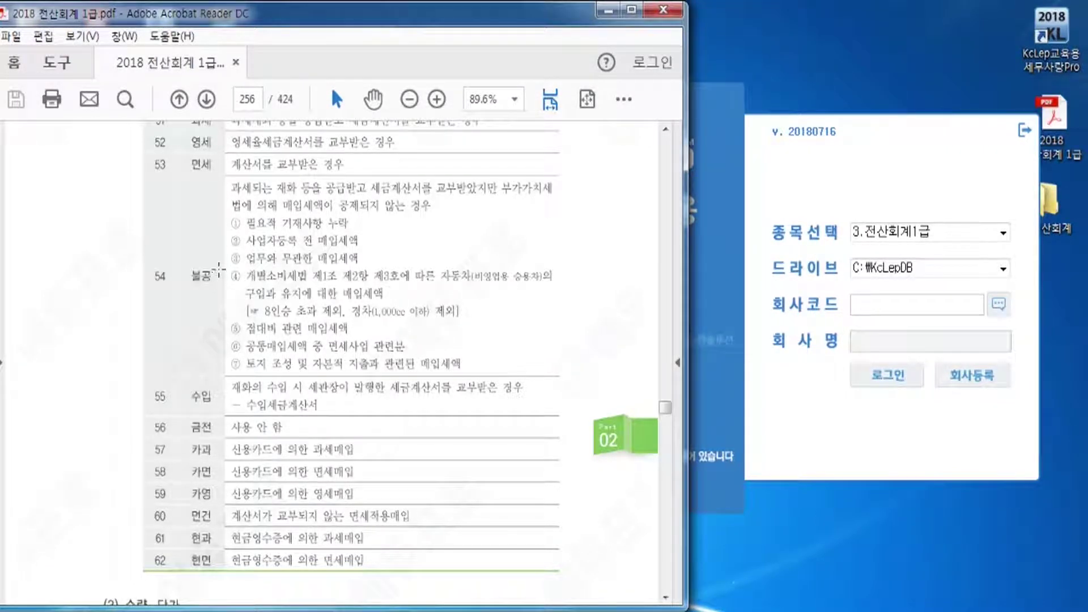
{"action": "scroll", "coordinate": [222, 260], "scroll_direction": "down", "scroll_amount": 4}
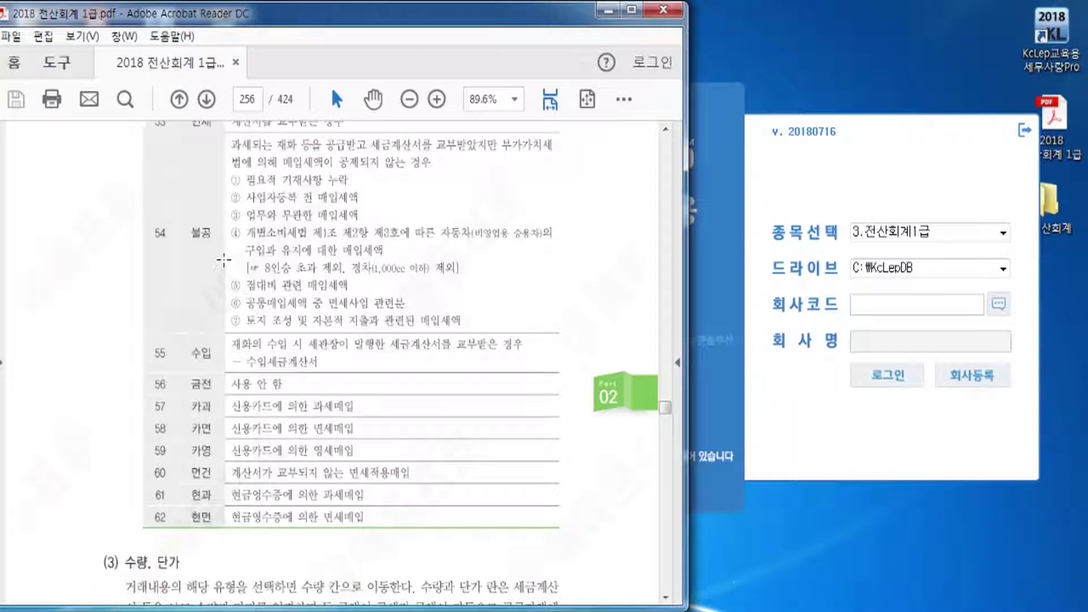
{"action": "scroll", "coordinate": [216, 256], "scroll_direction": "down", "scroll_amount": 1}
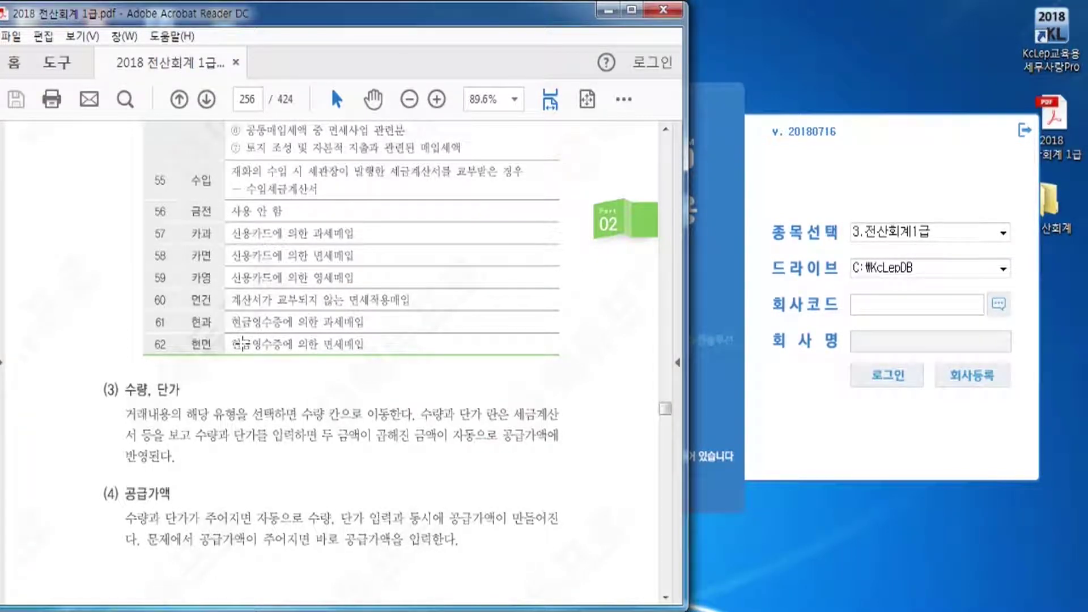
{"action": "scroll", "coordinate": [243, 343], "scroll_direction": "up", "scroll_amount": 5}
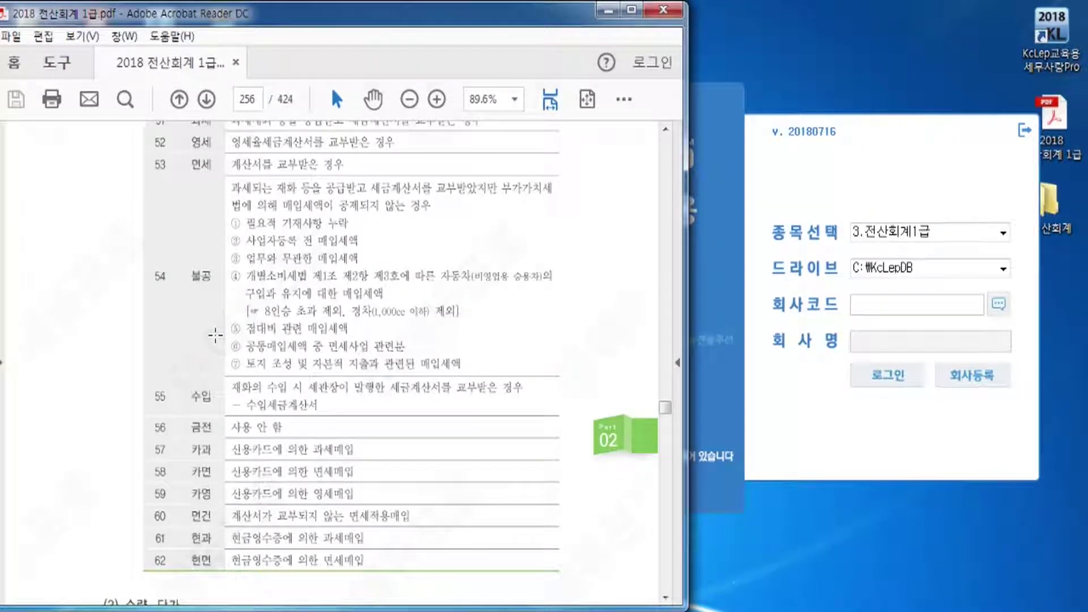
- Read through the entry guidelines from (3) 수량, 단가 to (9) 분개, including 세액, 거래처등록 and 전자세금계산서
{"action": "scroll", "coordinate": [215, 335], "scroll_direction": "down", "scroll_amount": 7}
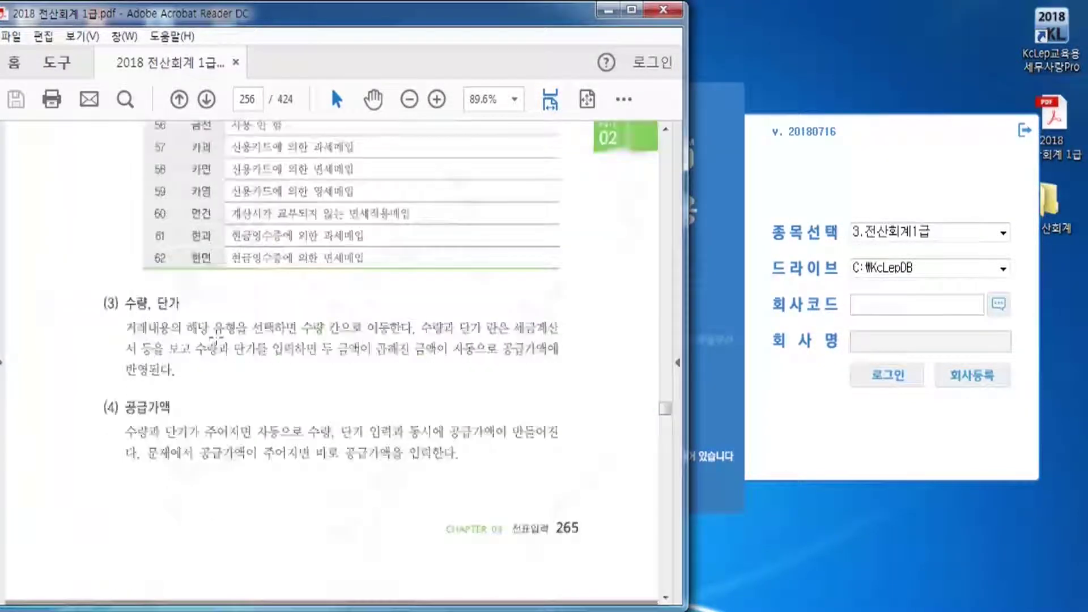
{"action": "scroll", "coordinate": [216, 340], "scroll_direction": "down", "scroll_amount": 4}
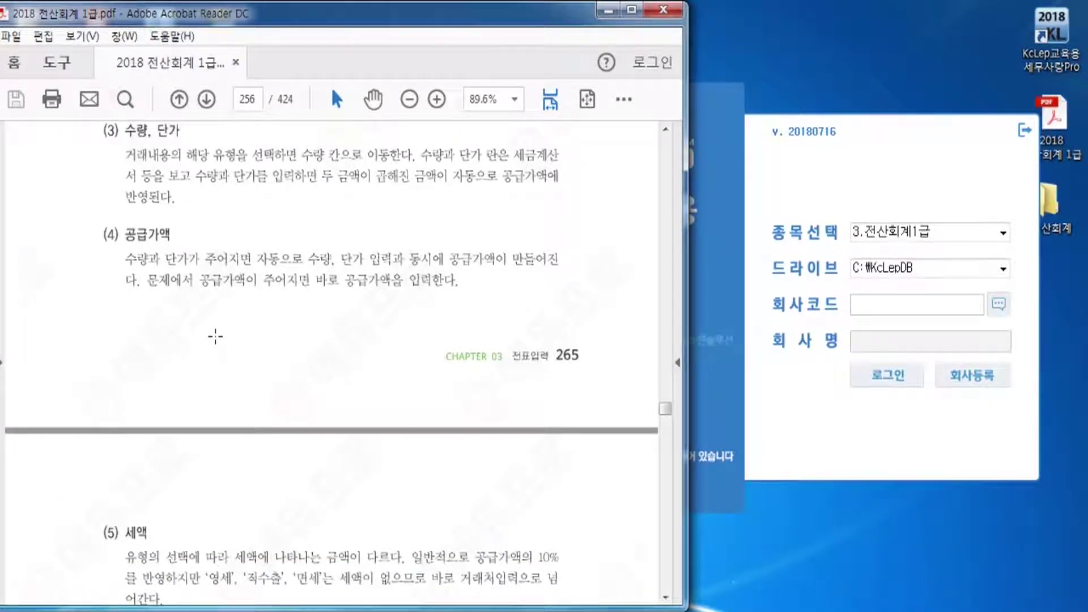
{"action": "scroll", "coordinate": [199, 327], "scroll_direction": "down", "scroll_amount": 6}
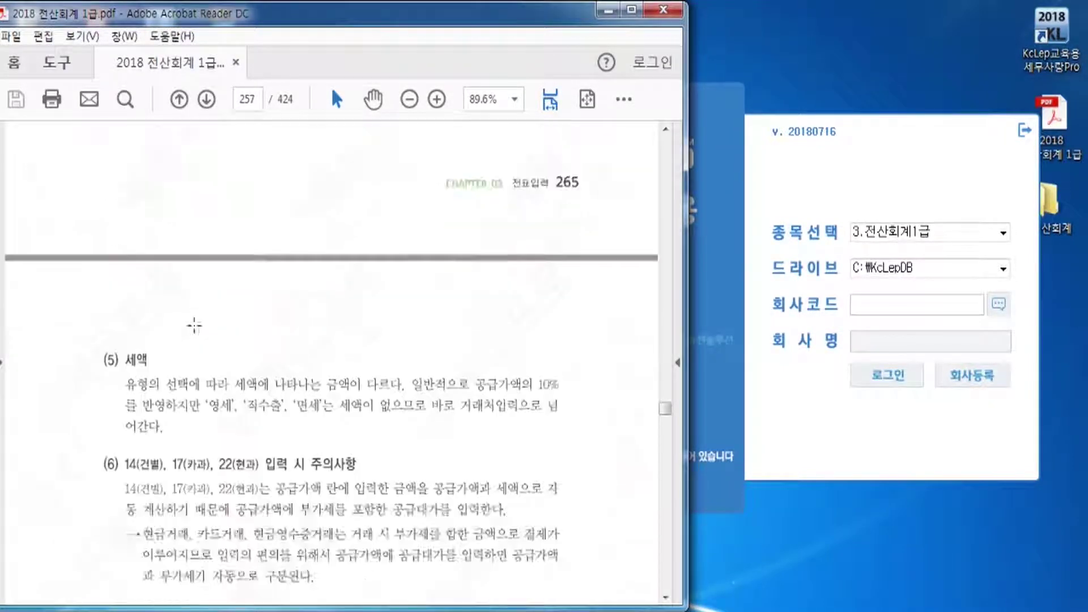
{"action": "scroll", "coordinate": [147, 278], "scroll_direction": "down", "scroll_amount": 4}
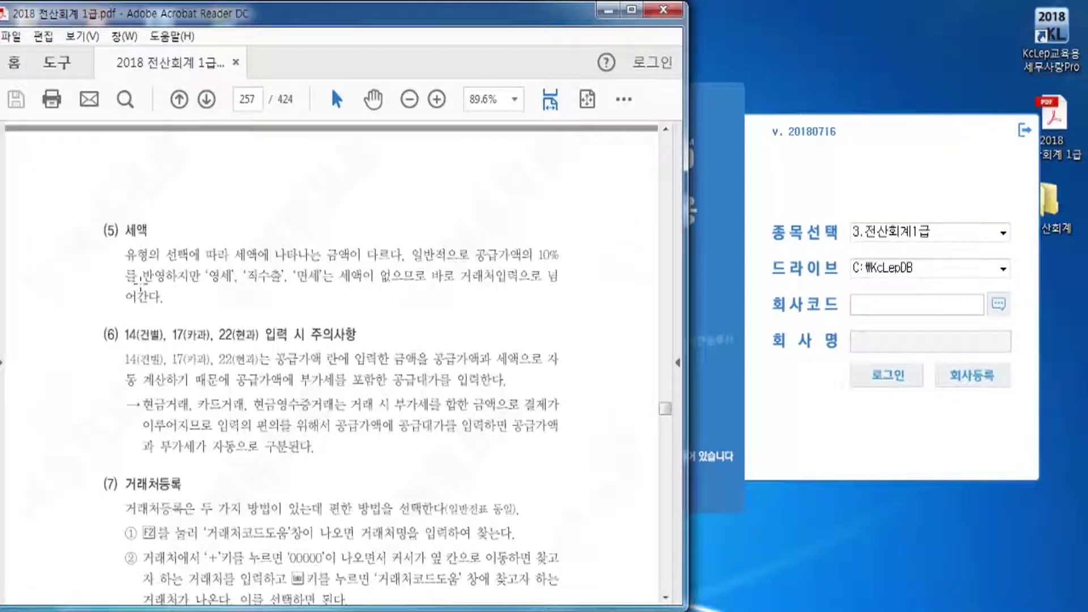
{"action": "scroll", "coordinate": [140, 285], "scroll_direction": "down", "scroll_amount": 2}
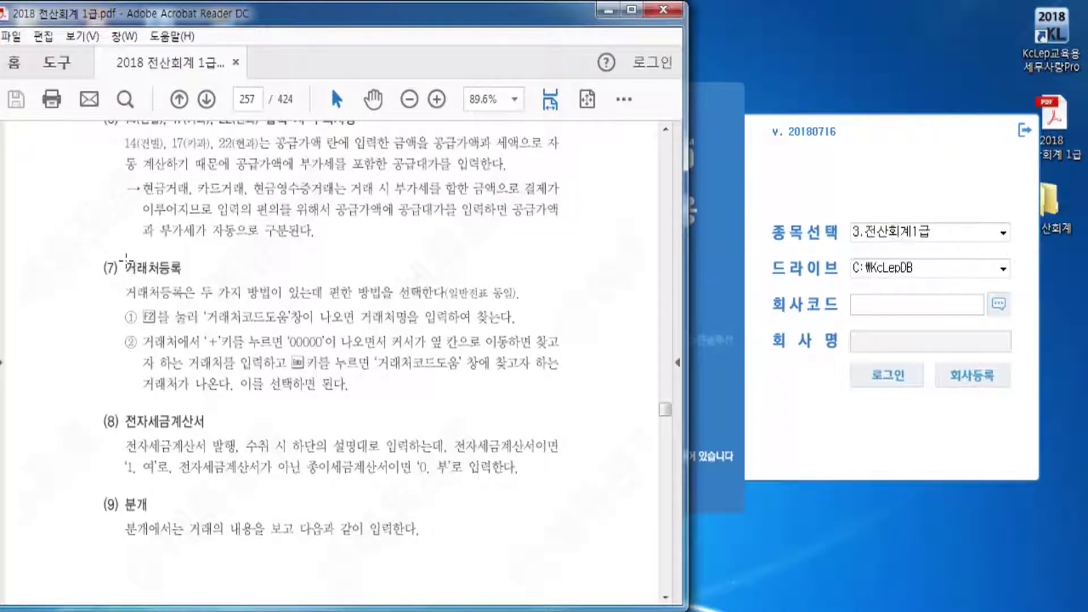
{"action": "scroll", "coordinate": [126, 257], "scroll_direction": "down", "scroll_amount": 4}
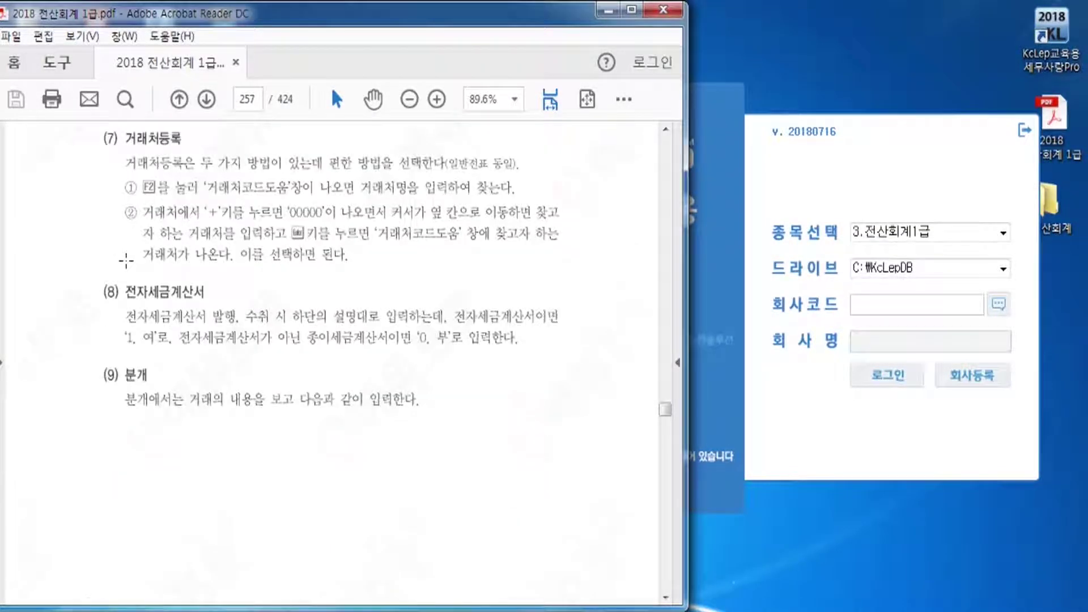
{"action": "scroll", "coordinate": [125, 262], "scroll_direction": "down", "scroll_amount": 5}
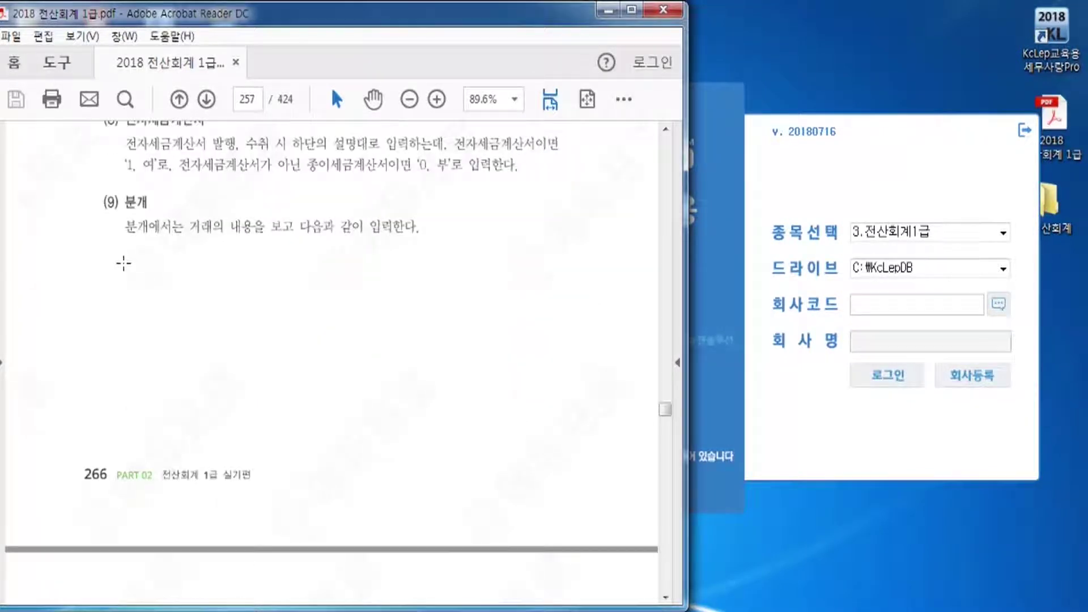
- Review the 분개 구분 table and read the first 기본문제 cash transaction for (주)파랑, dated 6월 2일
{"action": "scroll", "coordinate": [124, 262], "scroll_direction": "down", "scroll_amount": 9}
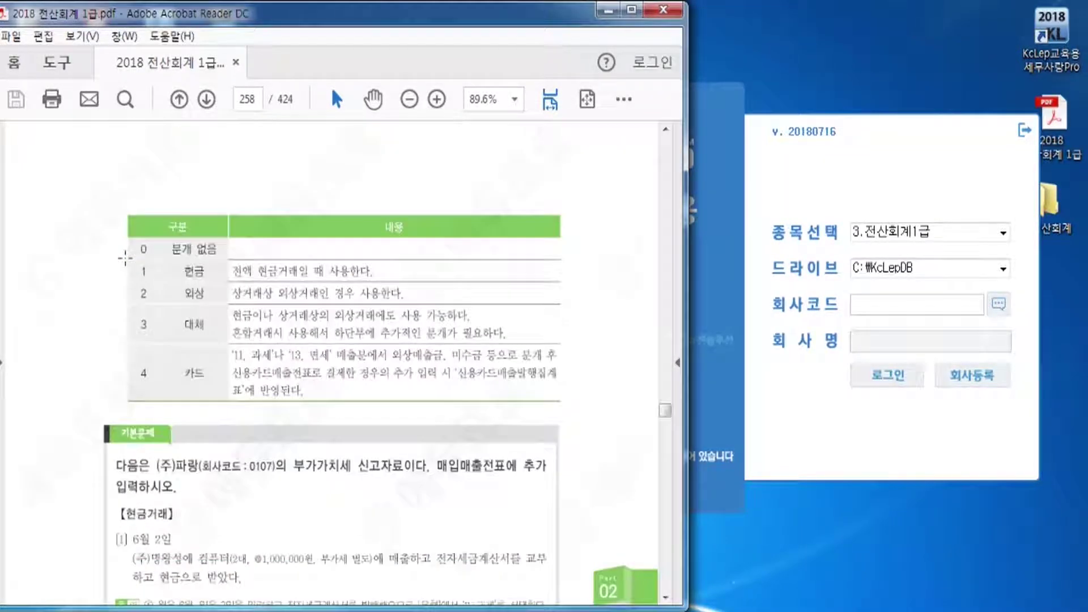
{"action": "scroll", "coordinate": [126, 258], "scroll_direction": "down", "scroll_amount": 5}
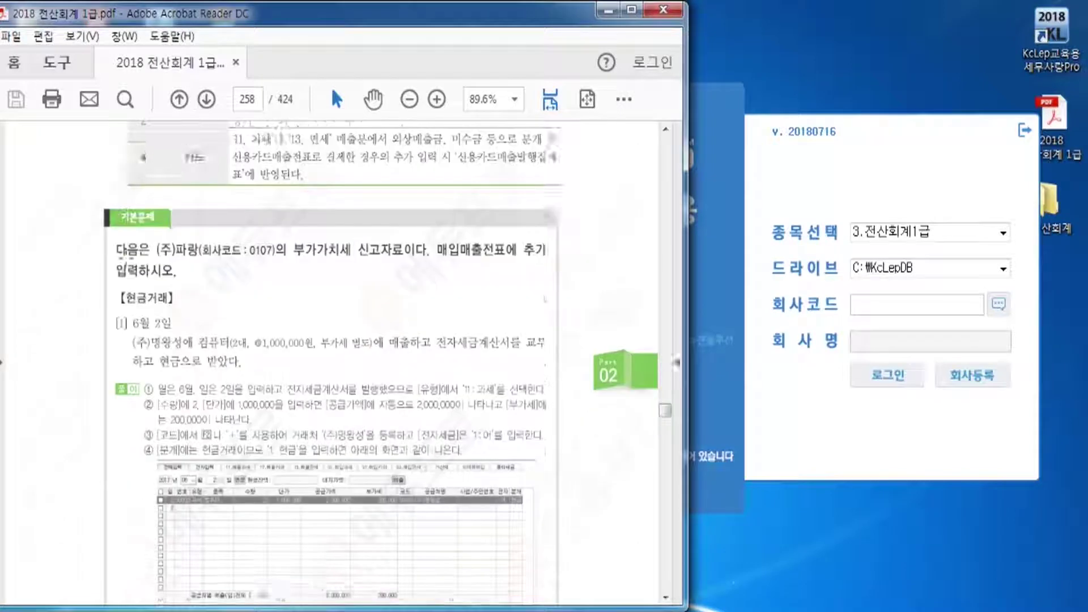
{"action": "scroll", "coordinate": [126, 258], "scroll_direction": "down", "scroll_amount": 1}
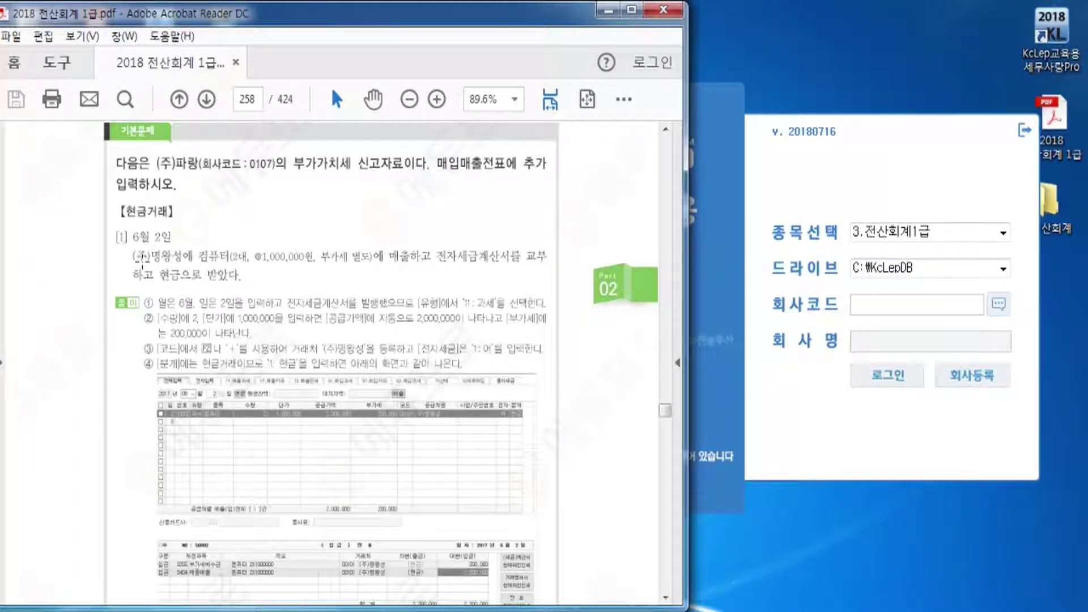
- Check the exercise heading for the company code and log in to KcLep with company 0107 (주)파랑
{"action": "scroll", "coordinate": [141, 248], "scroll_direction": "up", "scroll_amount": 2}
{"action": "scroll", "coordinate": [144, 247], "scroll_direction": "down", "scroll_amount": 1}
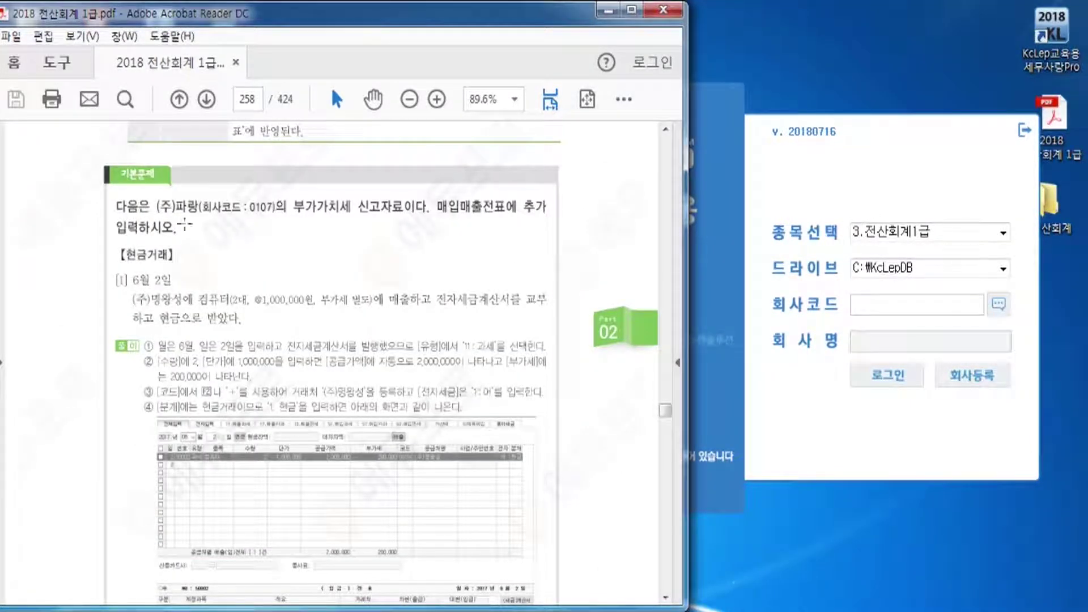
{"action": "left_click", "coordinate": [1005, 306]}
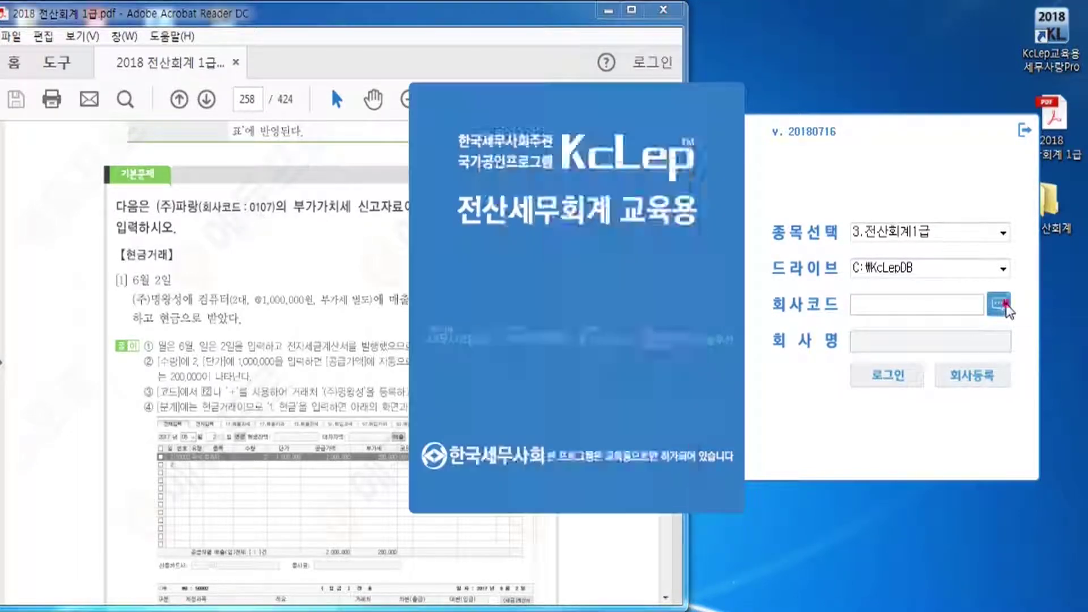
{"action": "type", "text": "107"}
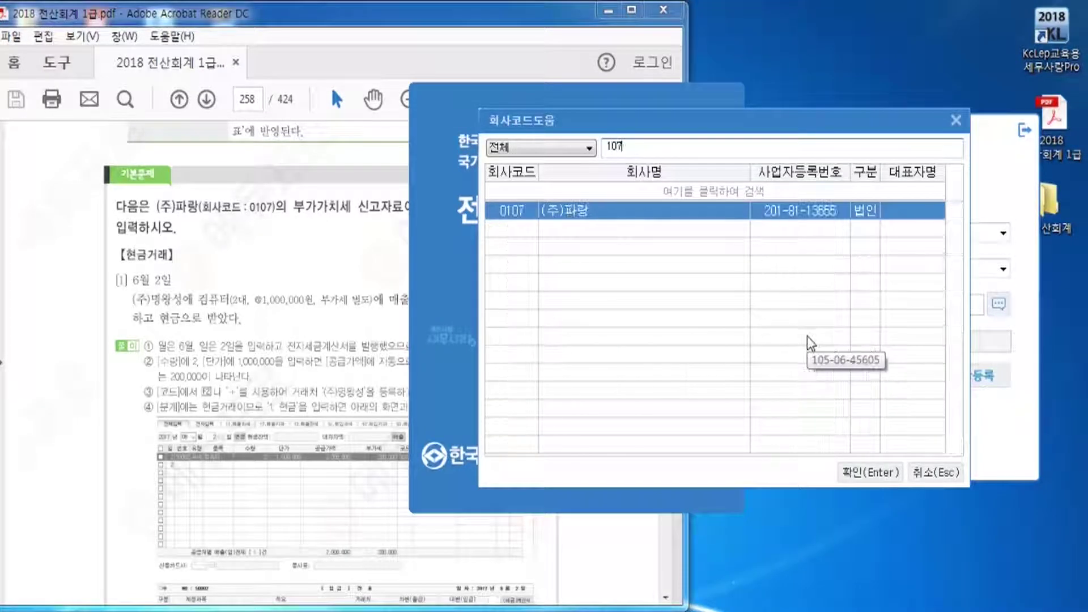
{"action": "key", "text": "Return"}
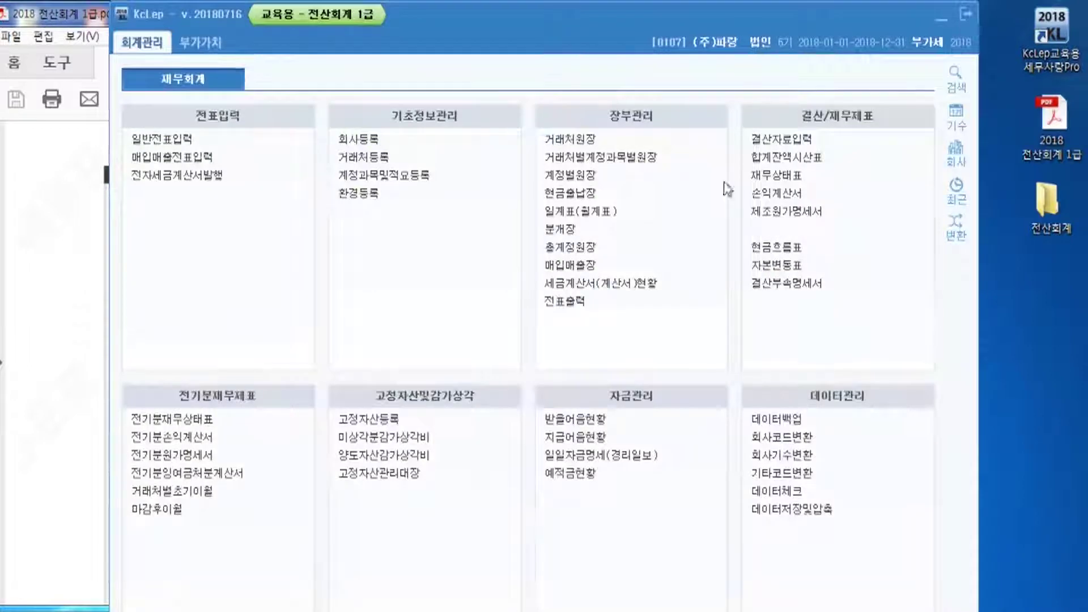
- Open 매입매출전표입력 for (주)파랑 and shift its window aside so the textbook stays partly visible
{"action": "left_click_drag", "start_coordinate": [628, 33], "coordinate": [730, 30]}
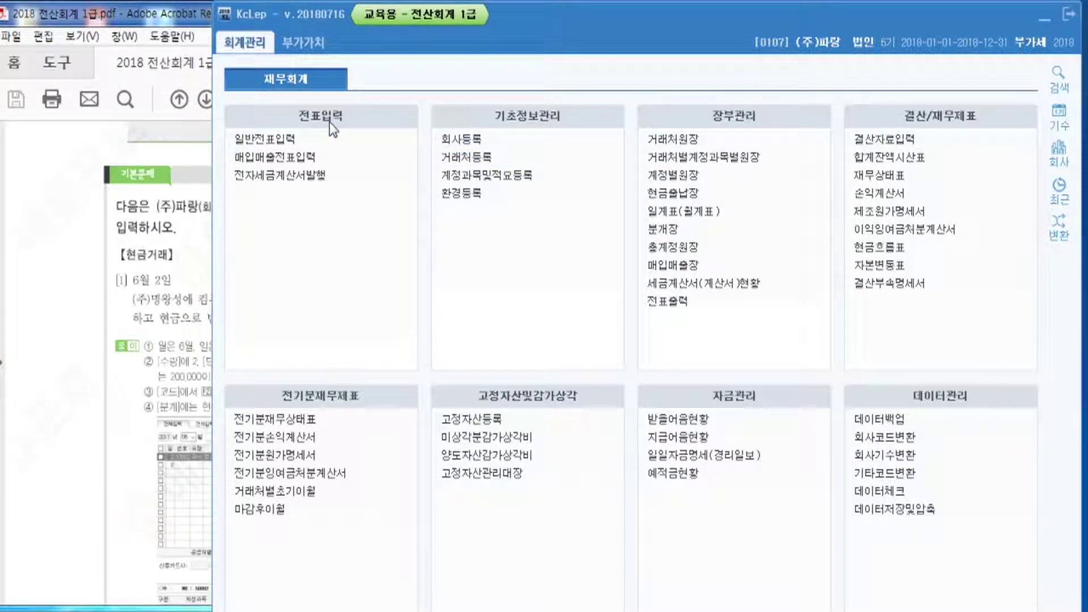
{"action": "left_click", "coordinate": [315, 162]}
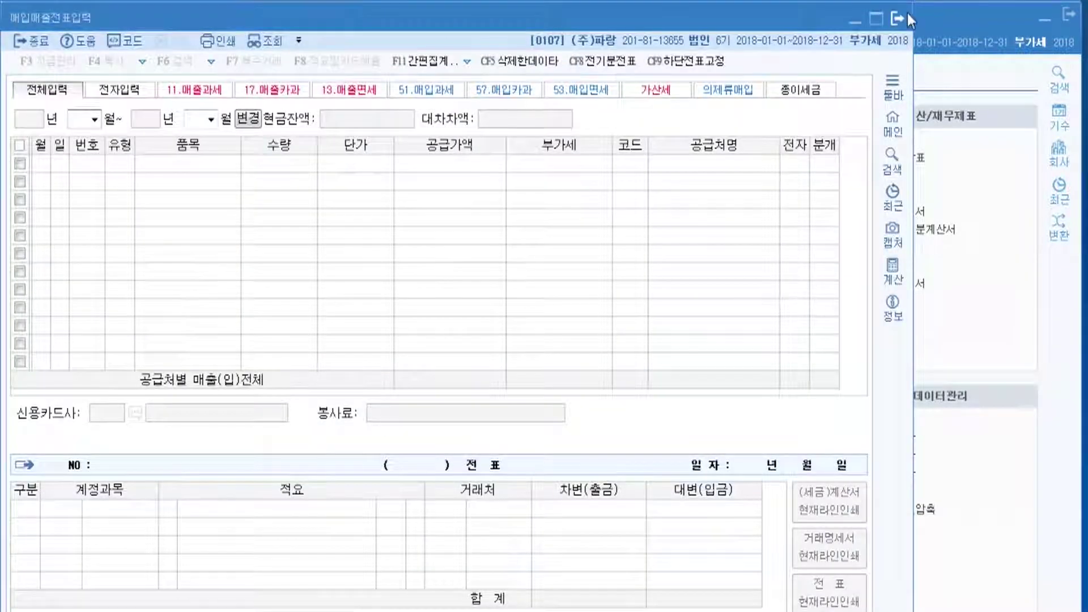
{"action": "left_click_drag", "start_coordinate": [747, 18], "coordinate": [925, 23]}
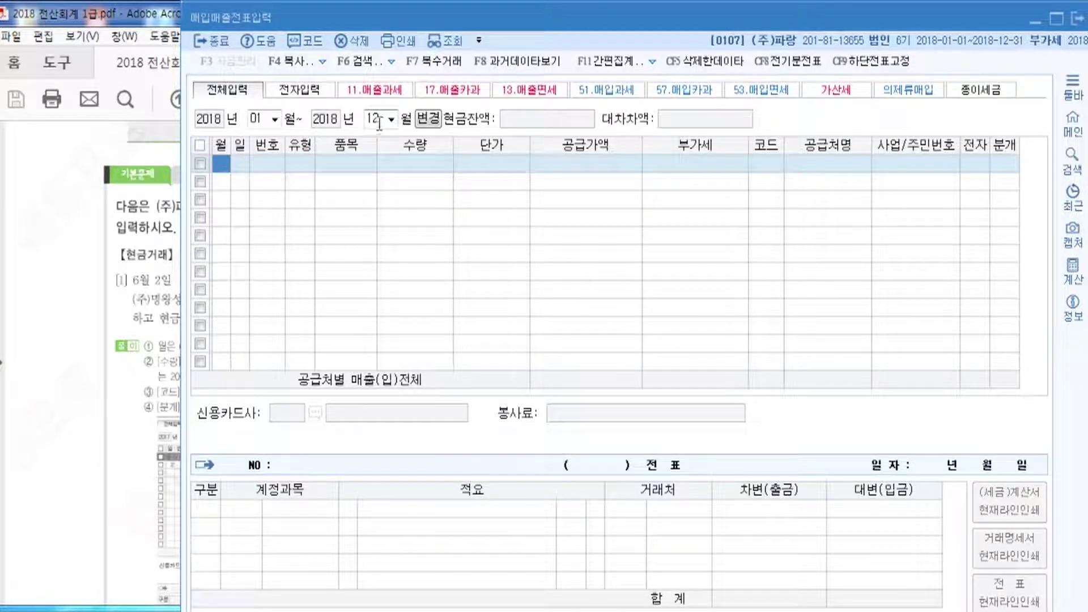
- Read the first cash transaction in the textbook and enter its date as month 6, day 2 in the voucher line
{"action": "left_click", "coordinate": [160, 25]}
{"action": "scroll", "coordinate": [170, 289], "scroll_direction": "down", "scroll_amount": 3}
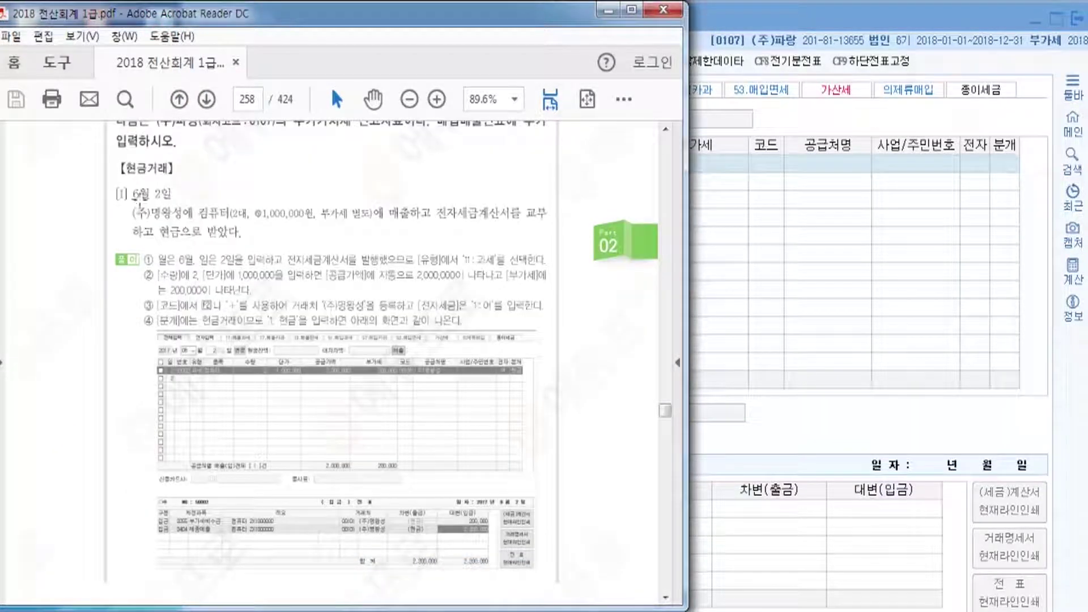
{"action": "scroll", "coordinate": [140, 200], "scroll_direction": "up", "scroll_amount": 1}
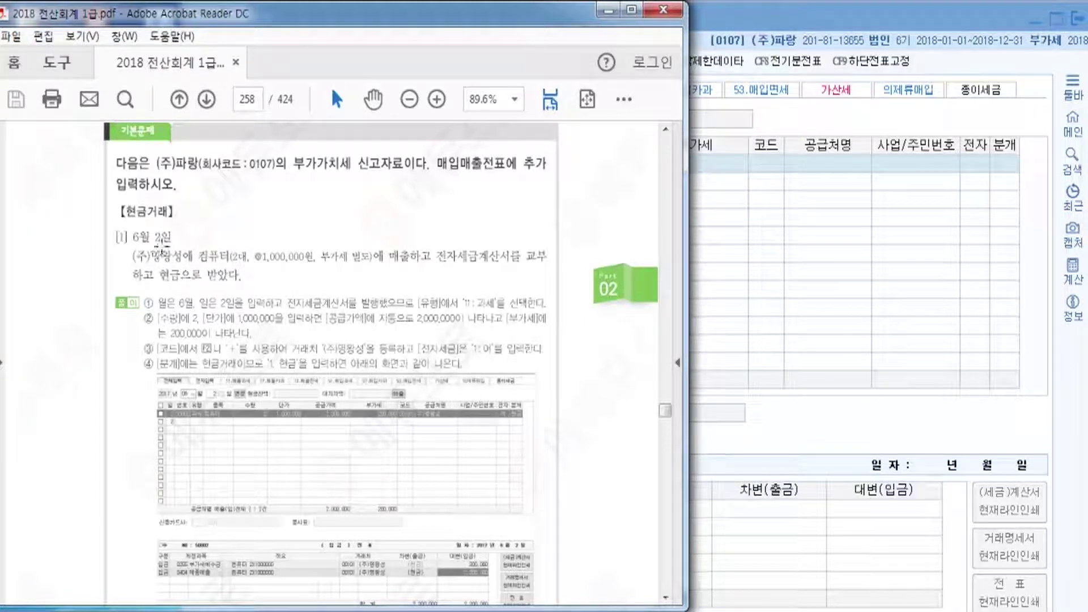
{"action": "left_click", "coordinate": [778, 14]}
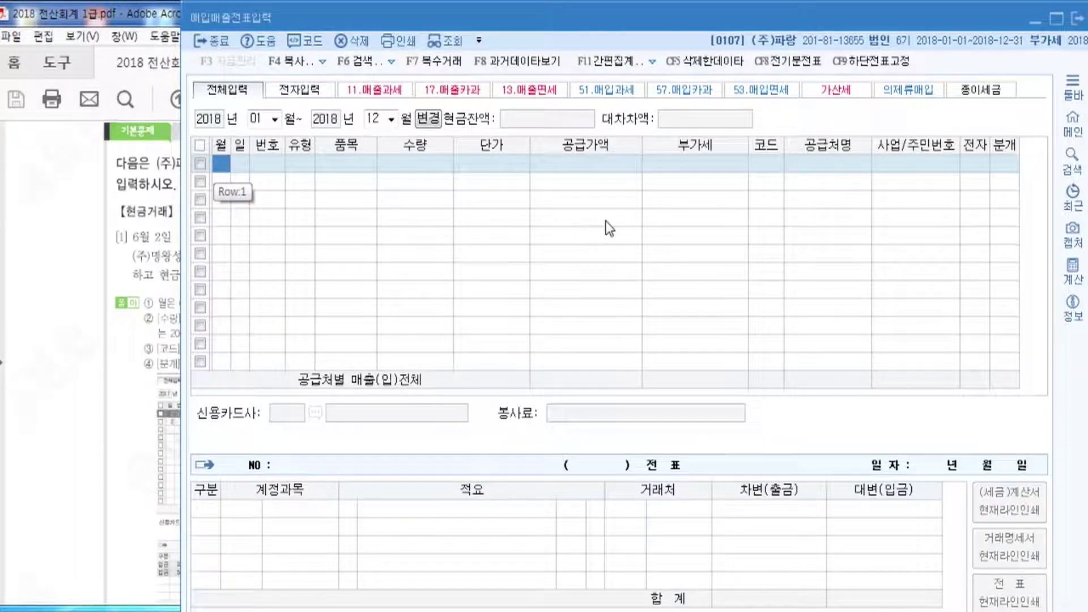
{"action": "type", "text": "6"}
{"action": "key", "text": "Return"}
{"action": "type", "text": "2"}
{"action": "key", "text": "Return"}
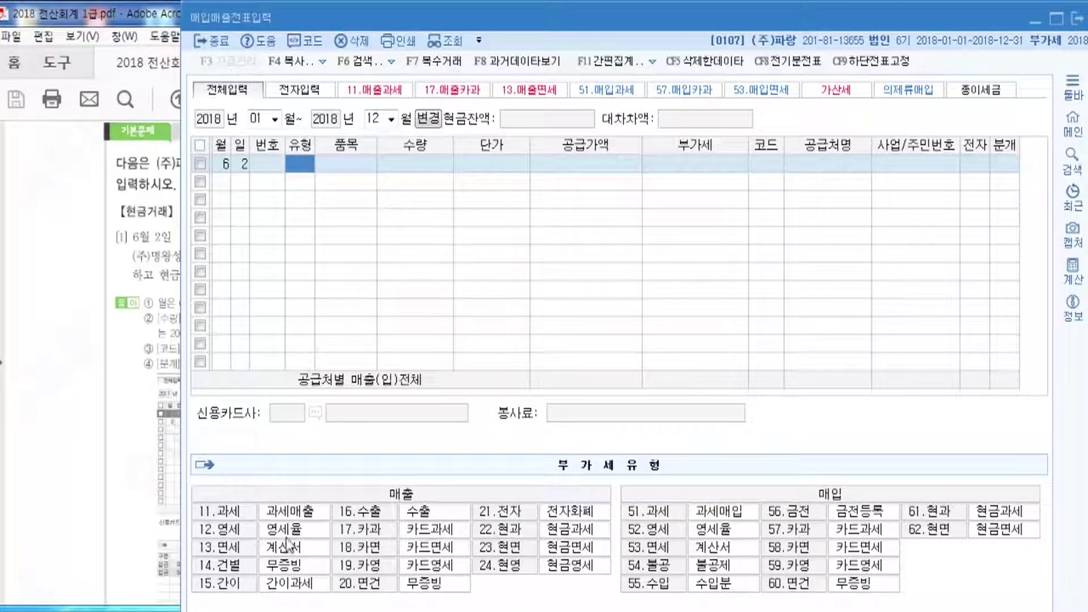
- Consult the textbook's 매출유형 table and set the 6월 2일 entry's 유형 to 11 과세
{"action": "left_click", "coordinate": [118, 15]}
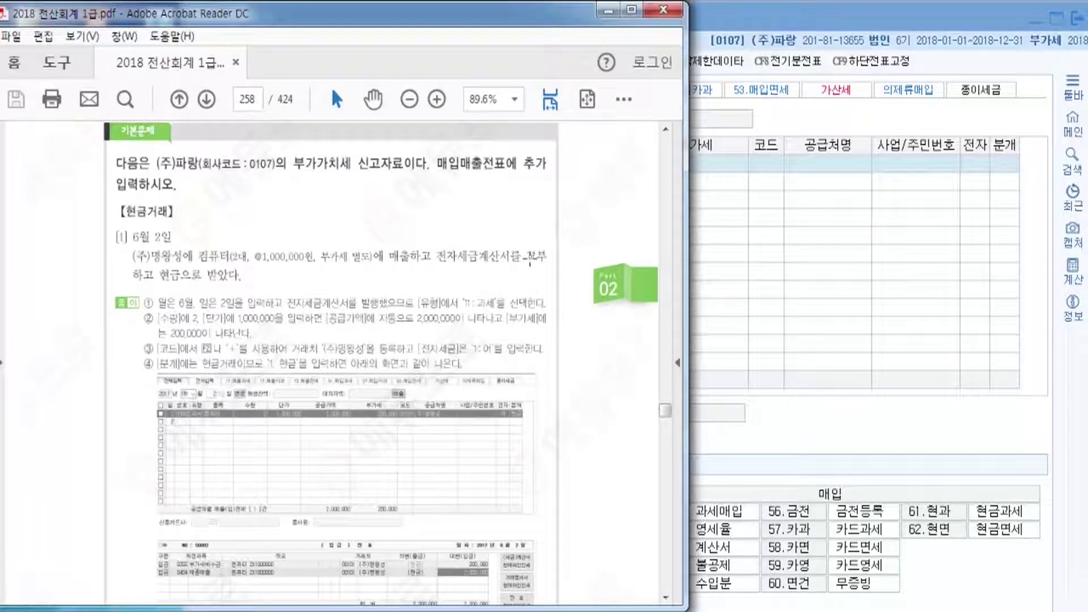
{"action": "scroll", "coordinate": [446, 239], "scroll_direction": "up", "scroll_amount": 15}
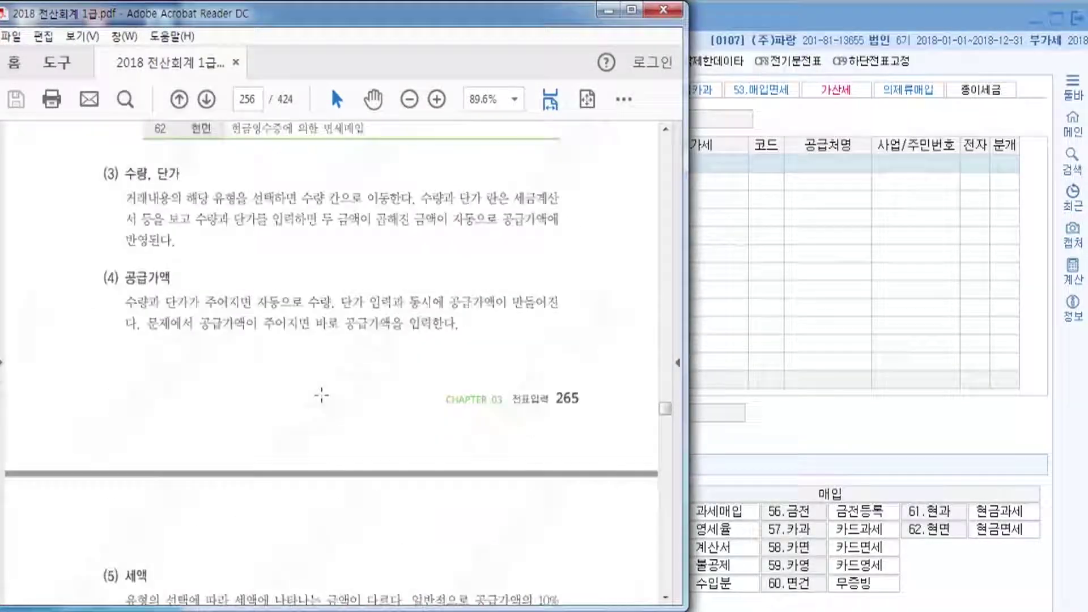
{"action": "scroll", "coordinate": [310, 362], "scroll_direction": "up", "scroll_amount": 8}
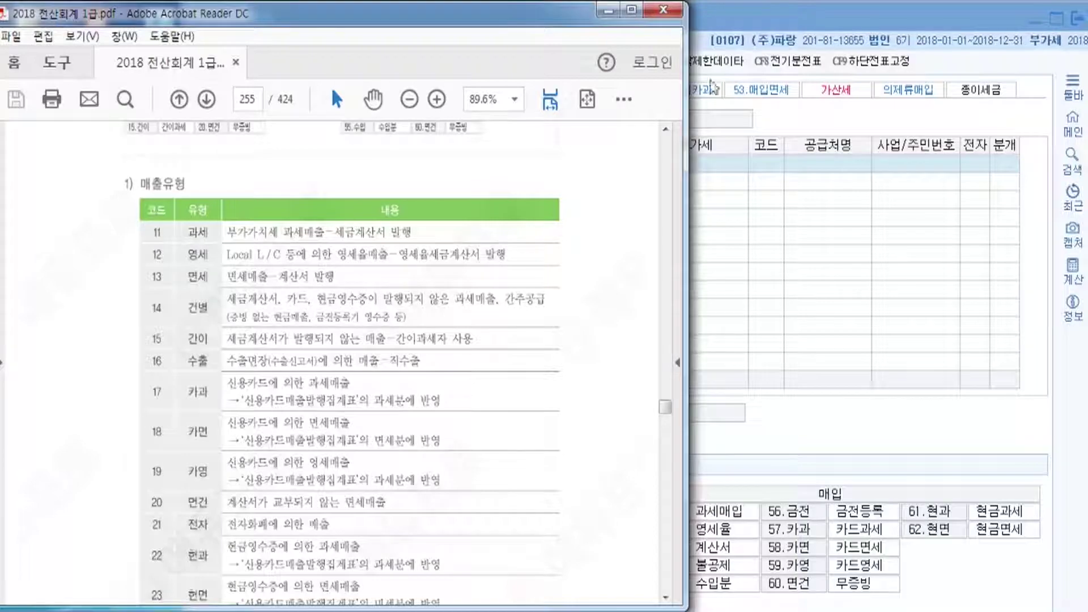
{"action": "scroll", "coordinate": [491, 444], "scroll_direction": "down", "scroll_amount": 15}
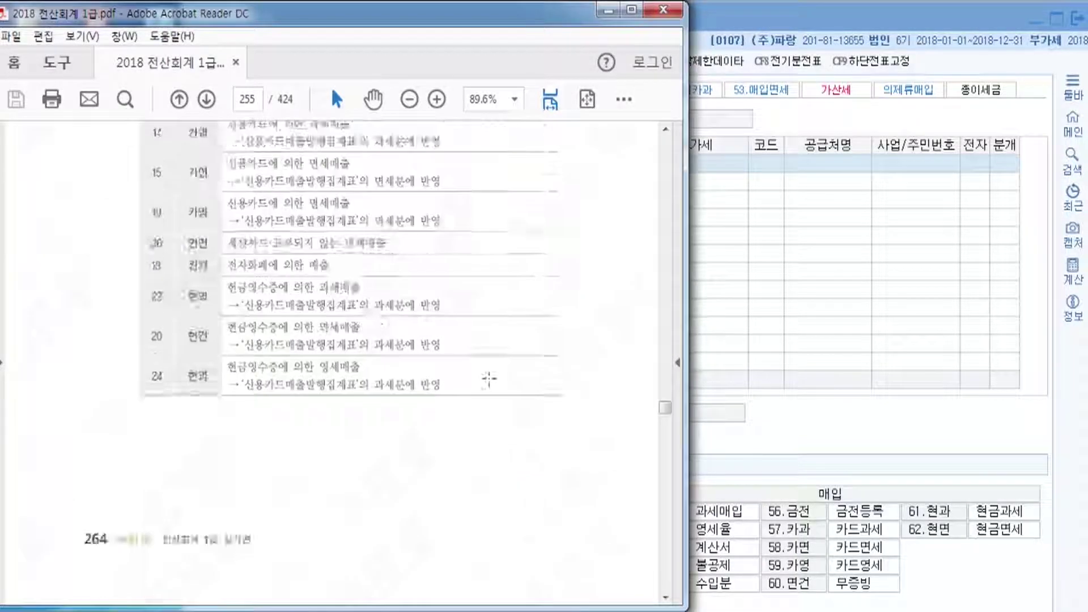
{"action": "scroll", "coordinate": [282, 345], "scroll_direction": "down", "scroll_amount": 15}
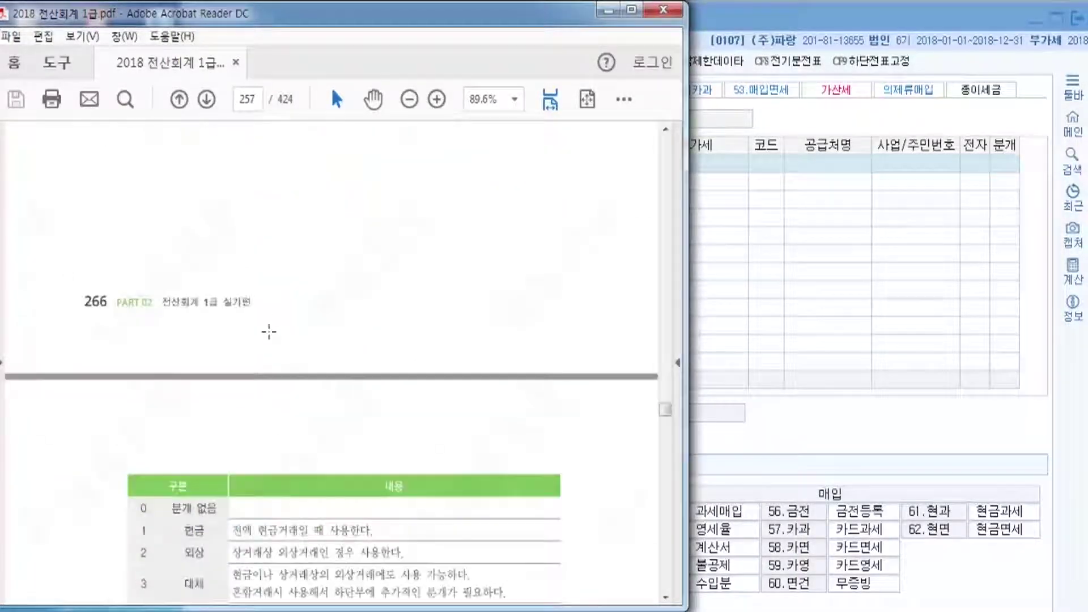
{"action": "left_click", "coordinate": [716, 23]}
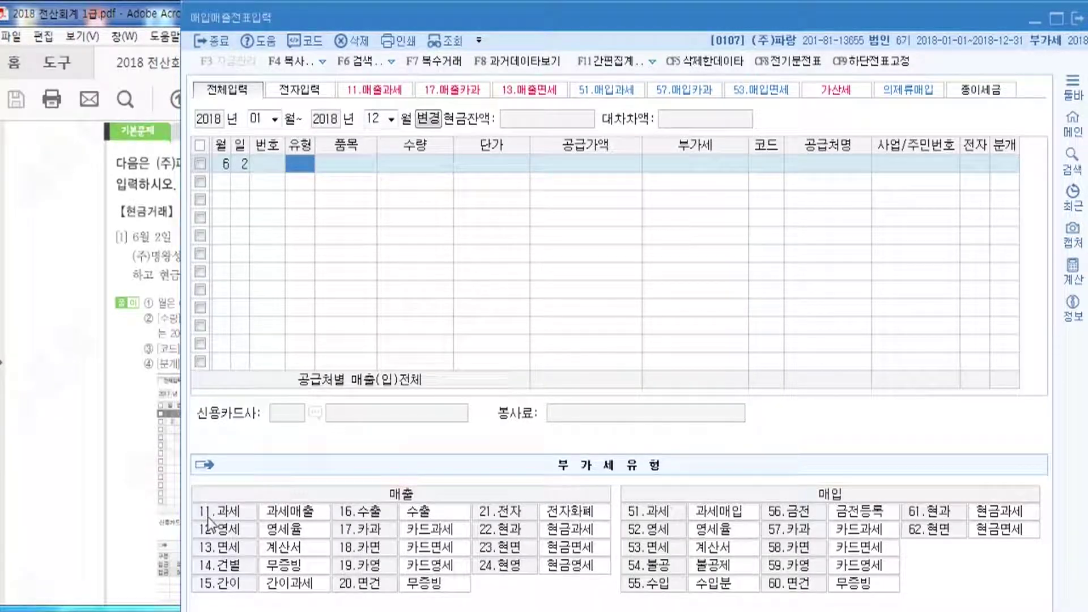
{"action": "type", "text": "11"}
{"action": "key", "text": "Return"}
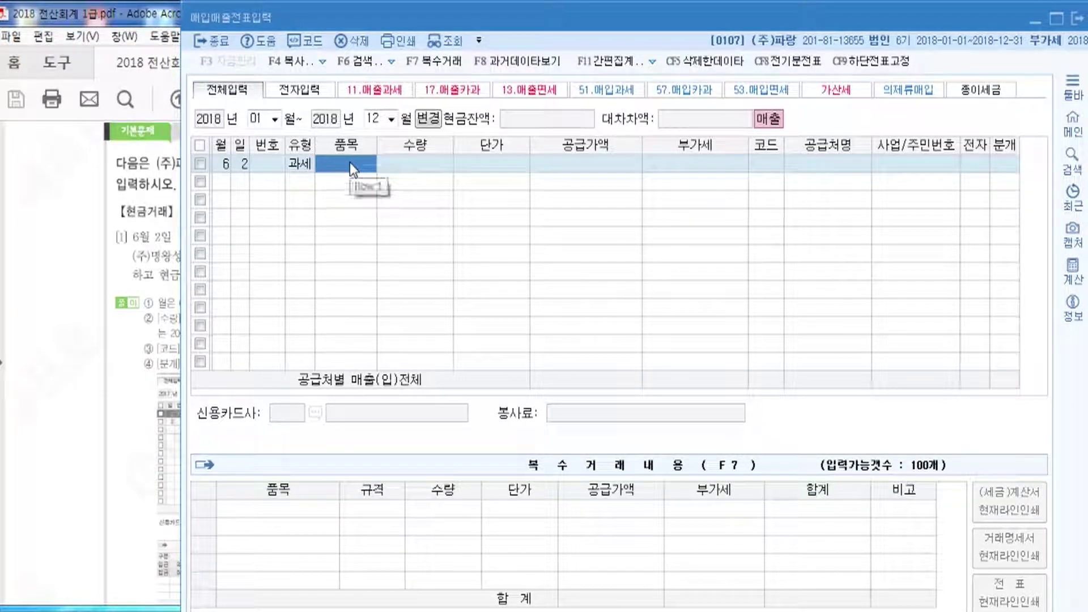
- Look up the item sold in the textbook transaction and enter 컴퓨터 as the 품목
{"action": "left_click", "coordinate": [157, 17]}
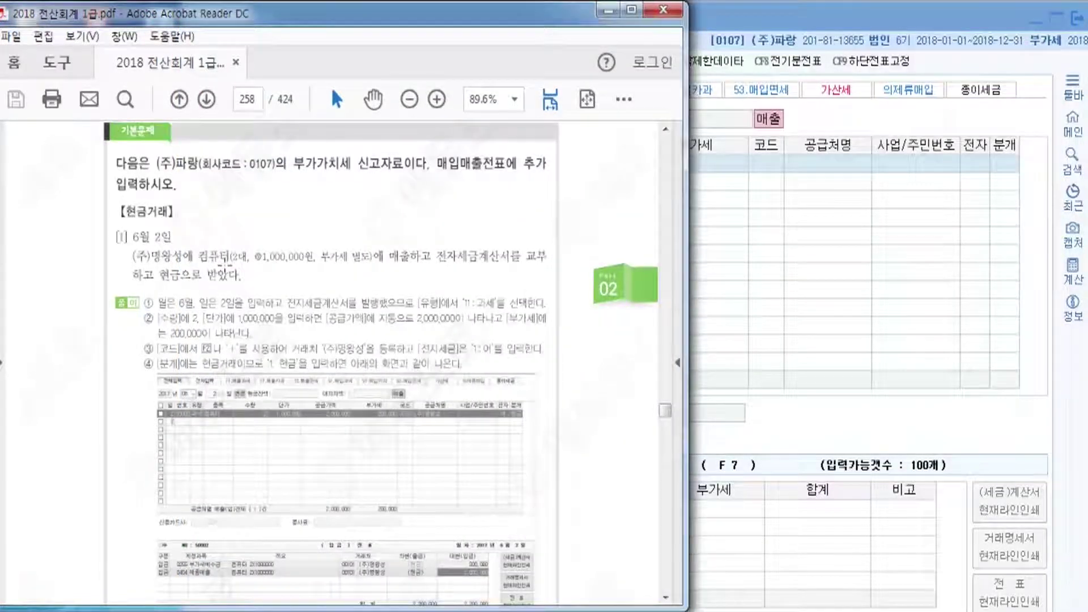
{"action": "left_click", "coordinate": [747, 28]}
{"action": "type", "text": "컴"}
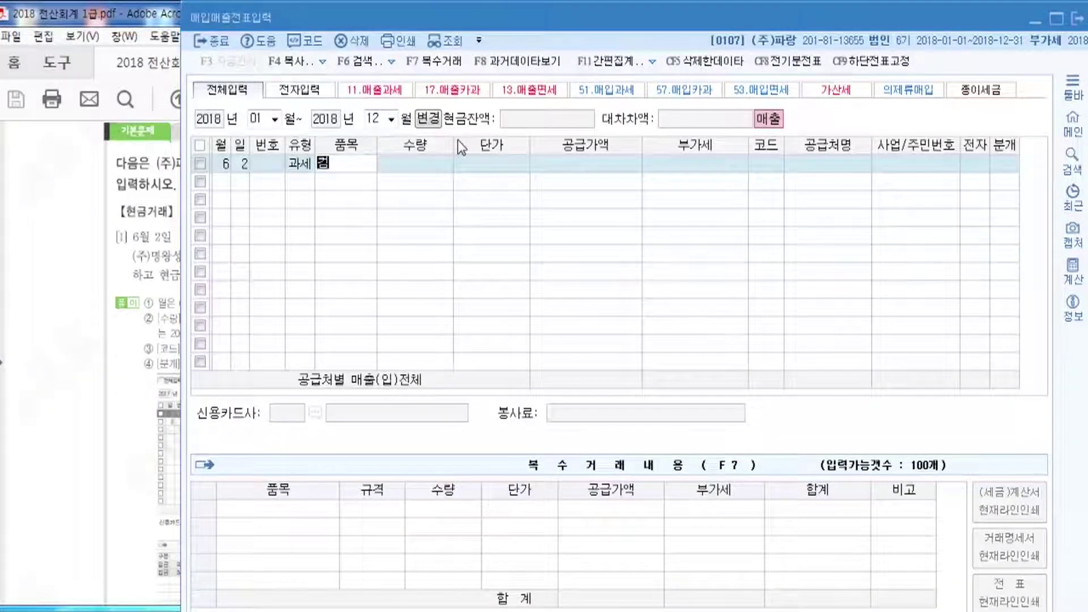
{"action": "type", "text": "퓨터"}
{"action": "key", "text": "Return"}
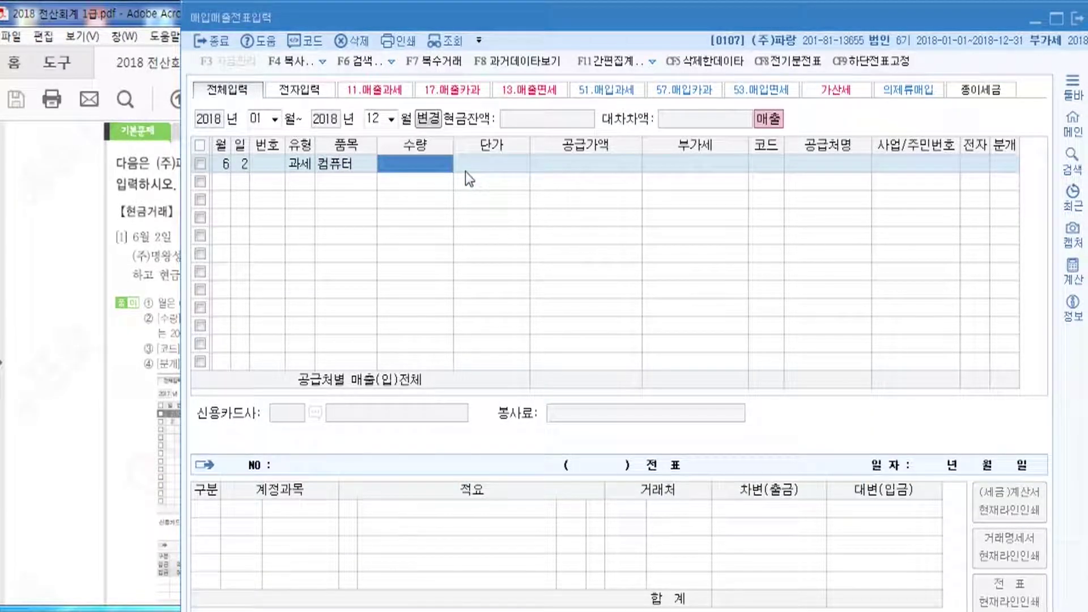
- Enter a 수량 of 2 and a 단가 of 1,000,000 for 컴퓨터, checking both against the textbook
{"action": "left_click", "coordinate": [163, 17]}
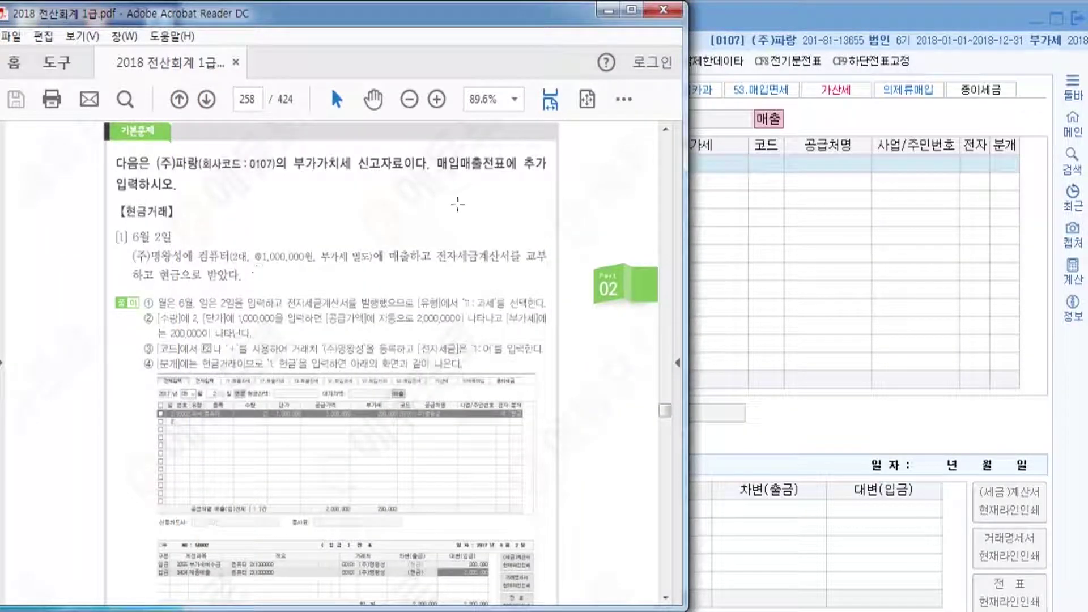
{"action": "left_click", "coordinate": [757, 41]}
{"action": "type", "text": "2"}
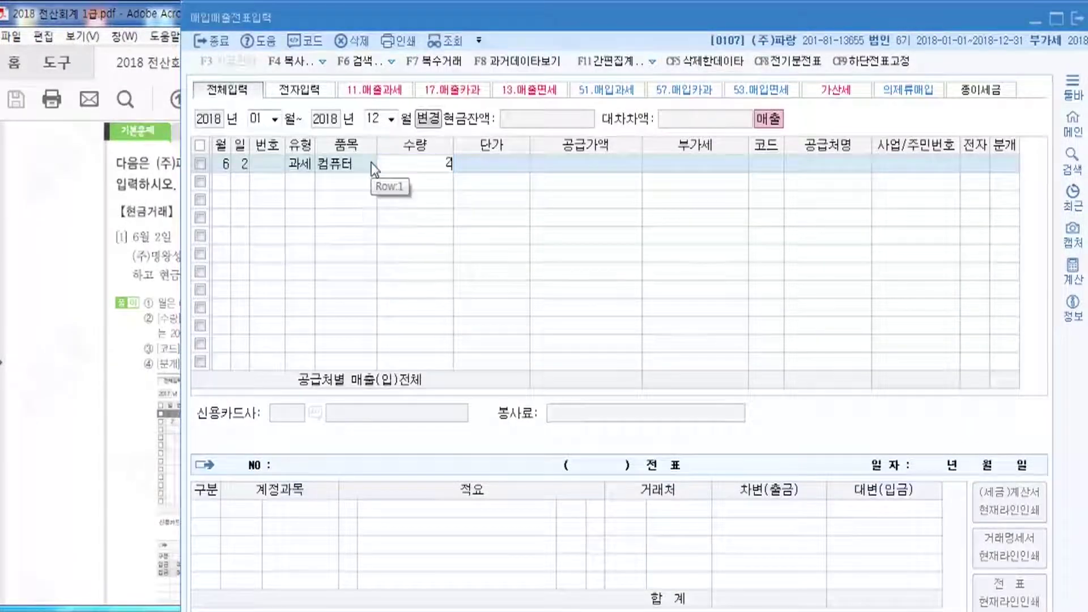
{"action": "key", "text": "Return"}
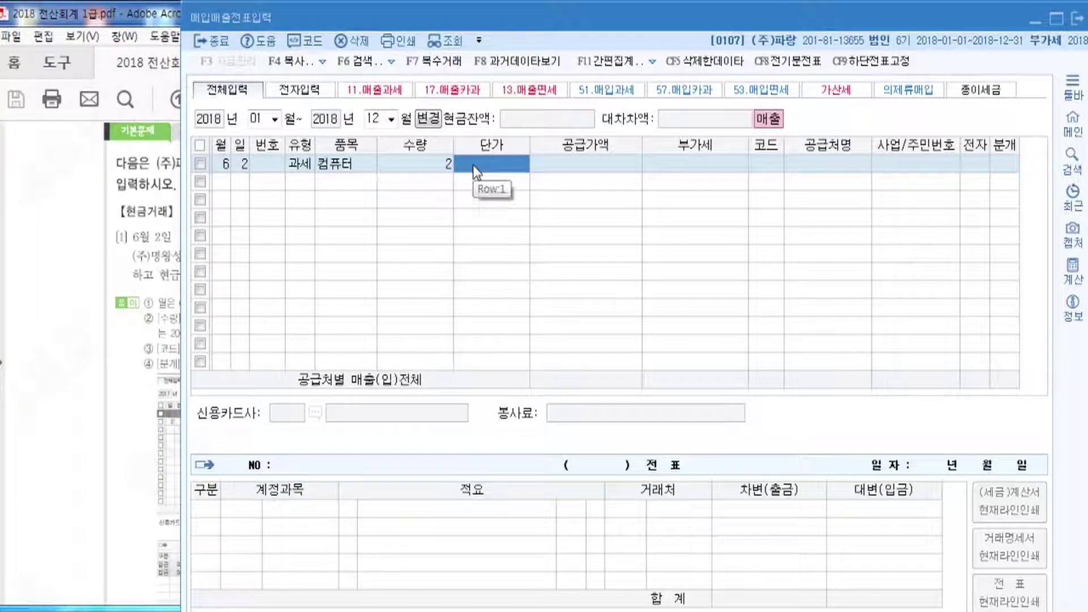
{"action": "left_click", "coordinate": [156, 14]}
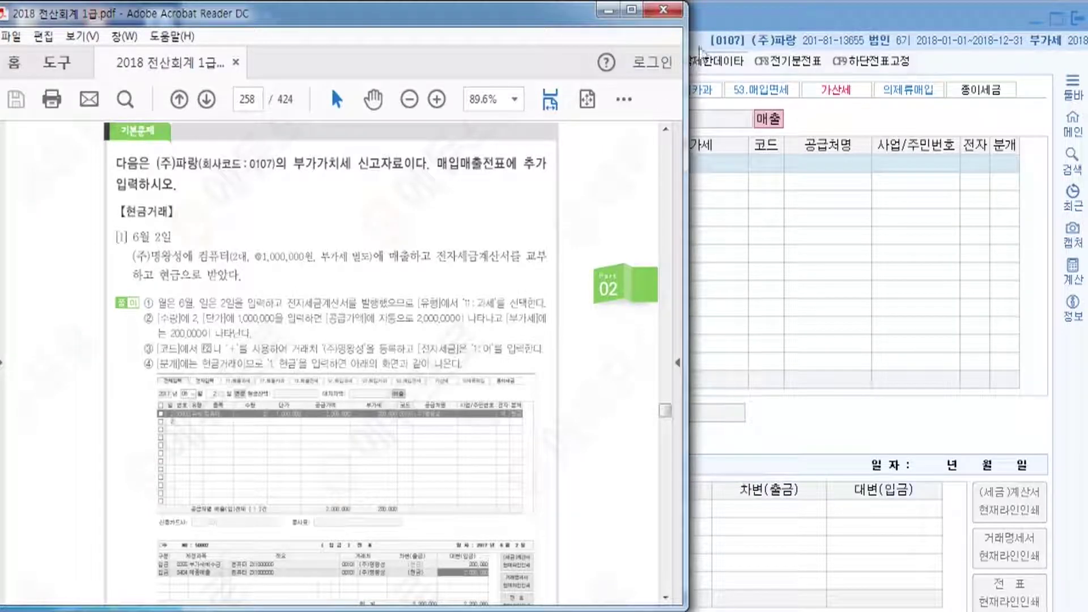
{"action": "left_click", "coordinate": [722, 24]}
{"action": "type", "text": "1000000"}
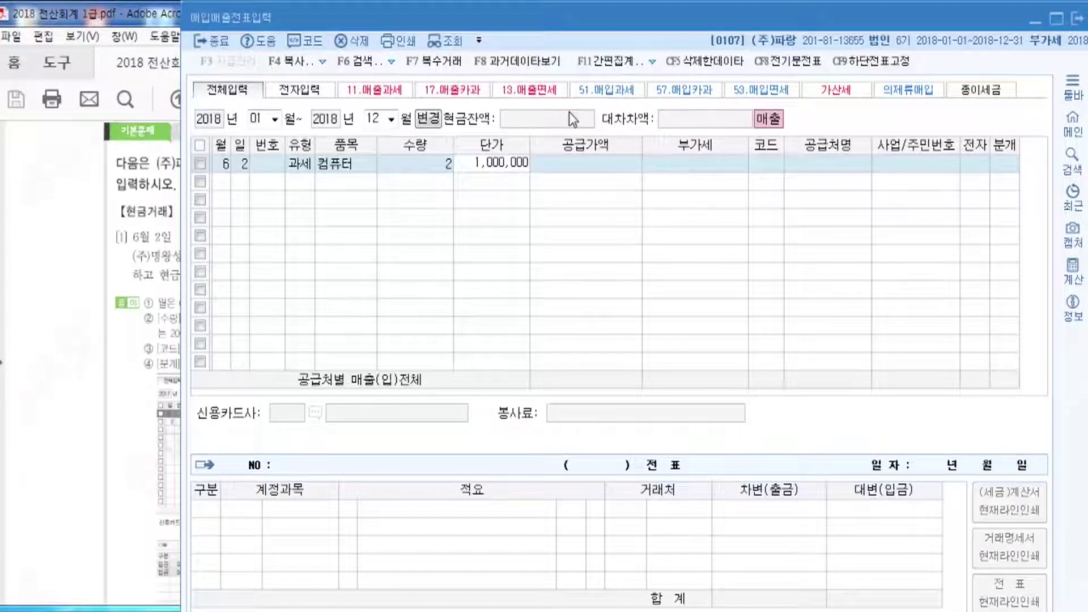
{"action": "key", "text": "Return"}
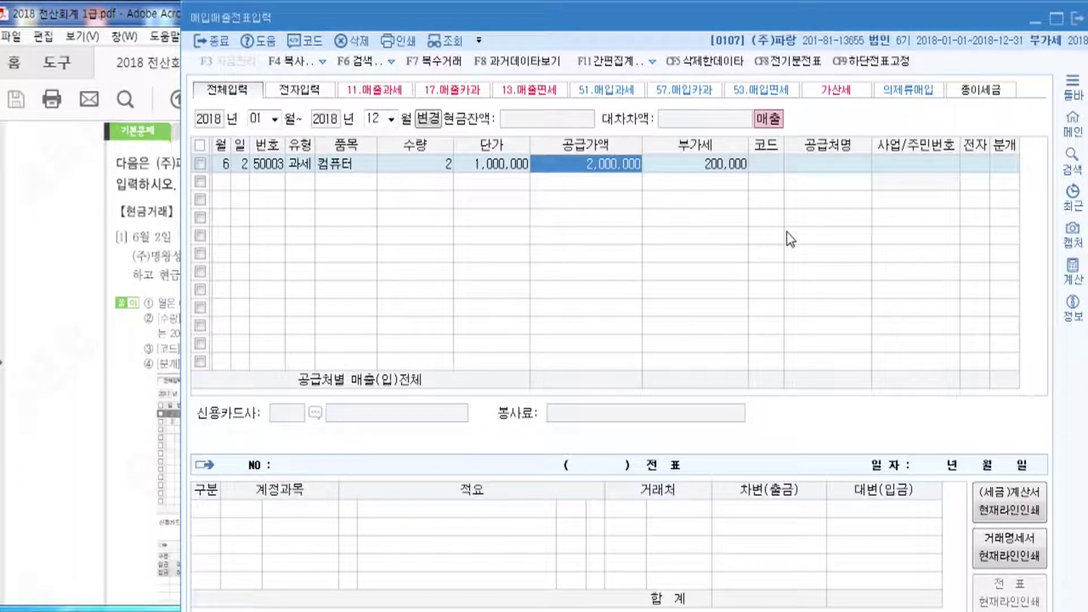
- Accept the calculated 공급가액 and 부가세, and choose (주)명왕성 as the 공급처 from the 거래처 lookup
{"action": "key", "text": "Return"}
{"action": "key", "text": "Return"}
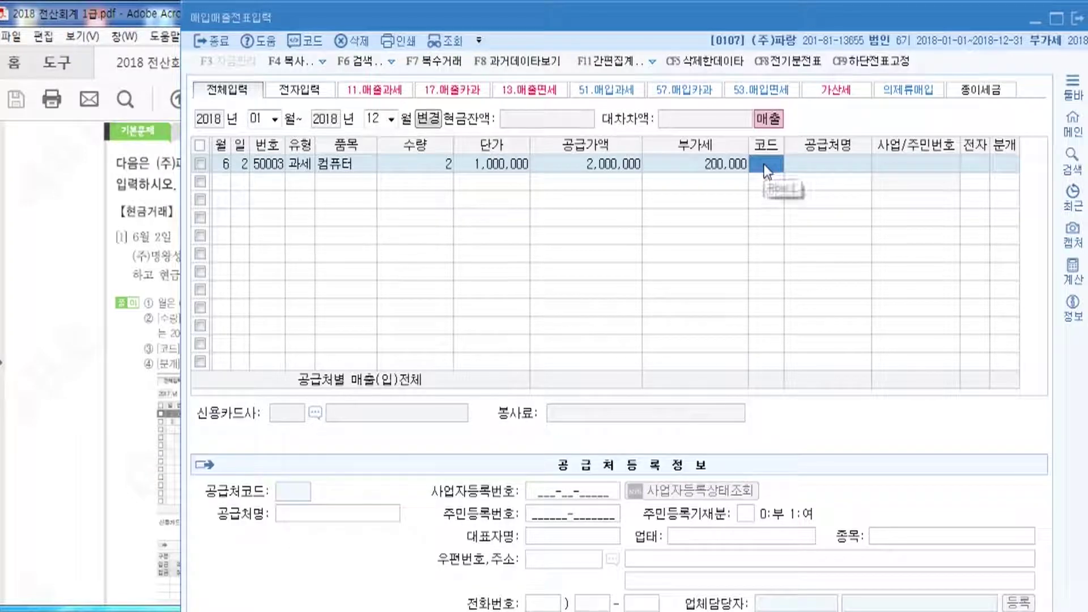
{"action": "key", "text": "F2"}
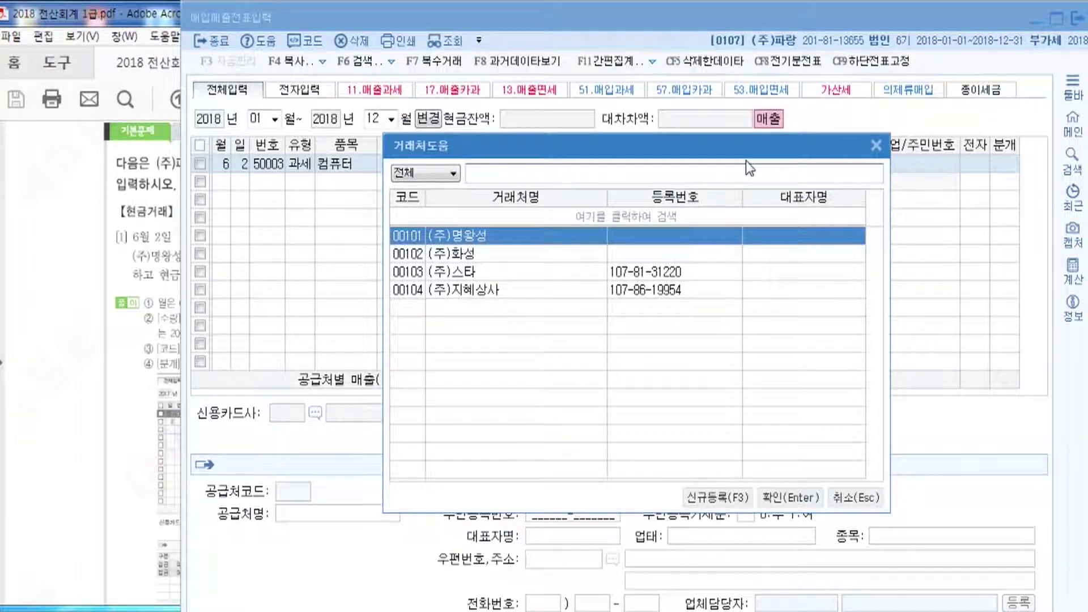
{"action": "key", "text": "Return"}
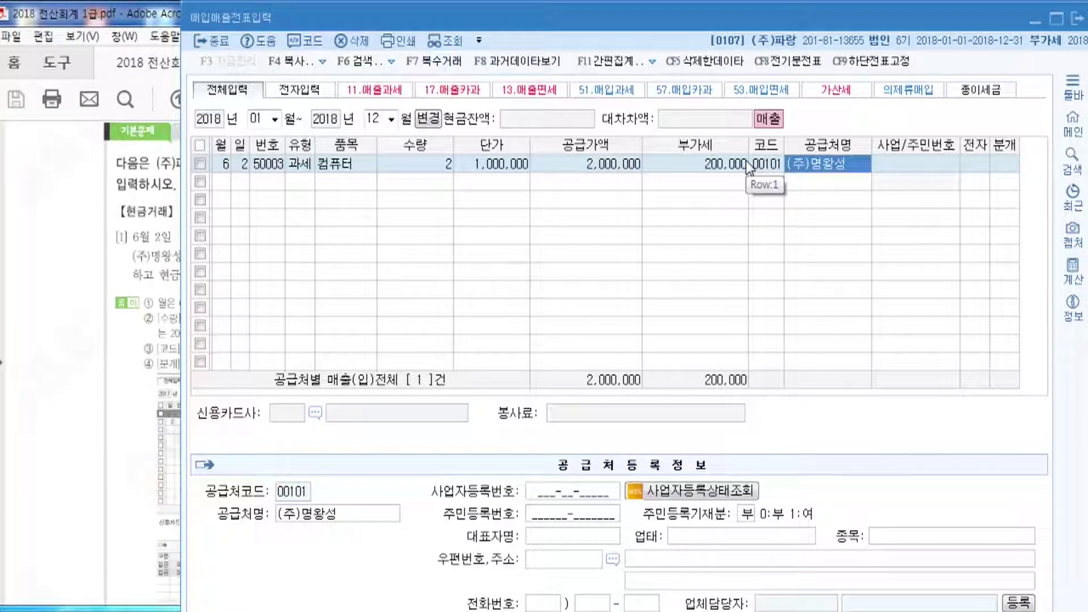
{"action": "key", "text": "Return"}
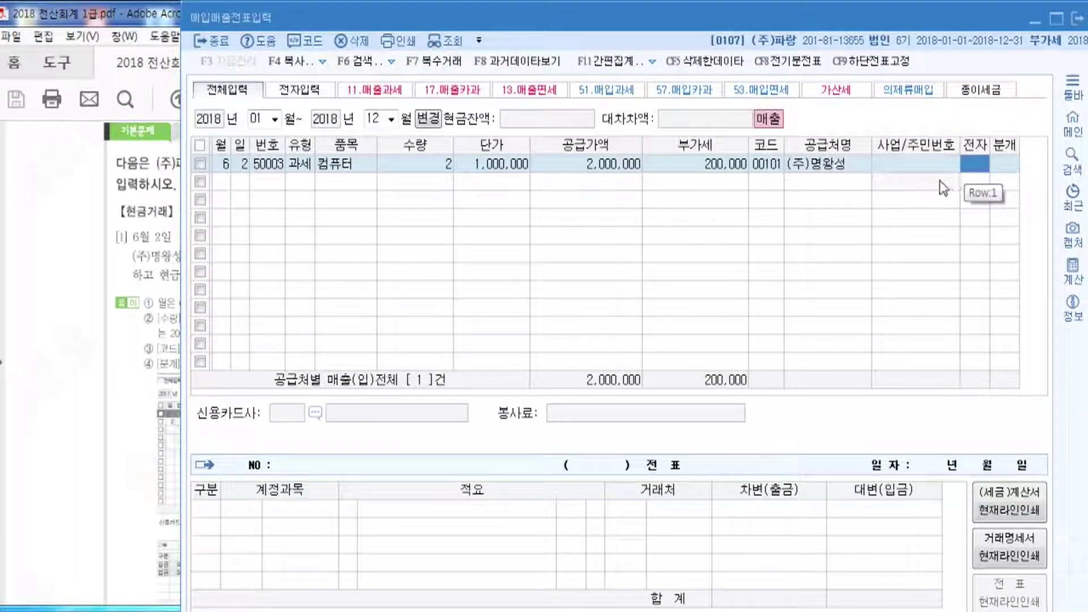
- Check the invoice type in the textbook, set the entry's 전자 field to 1 여, and maximize the voucher window
{"action": "left_click", "coordinate": [138, 12]}
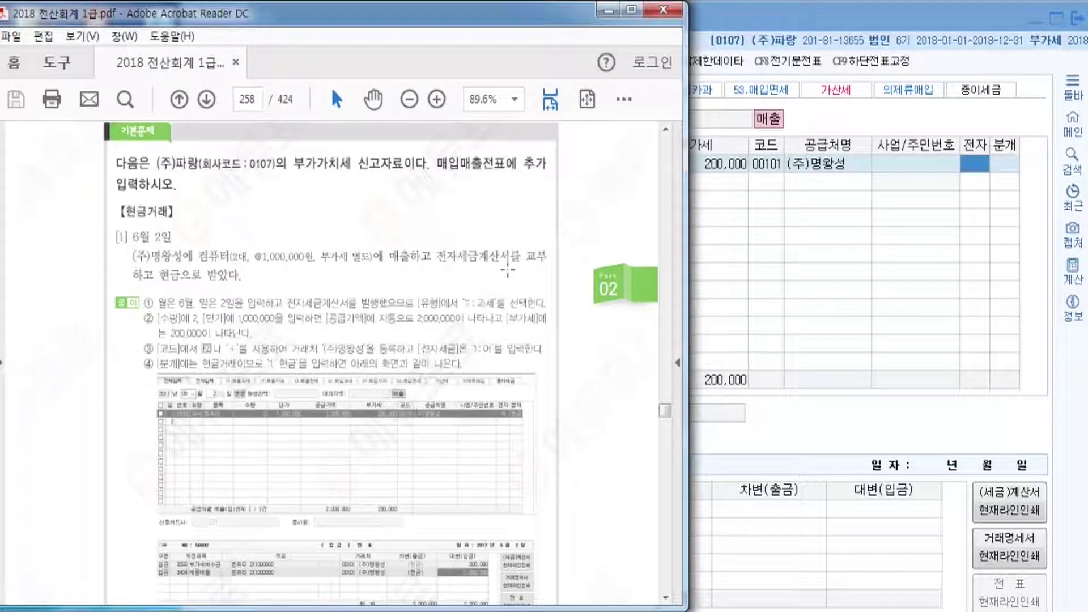
{"action": "left_click", "coordinate": [808, 18]}
{"action": "left_click", "coordinate": [975, 167]}
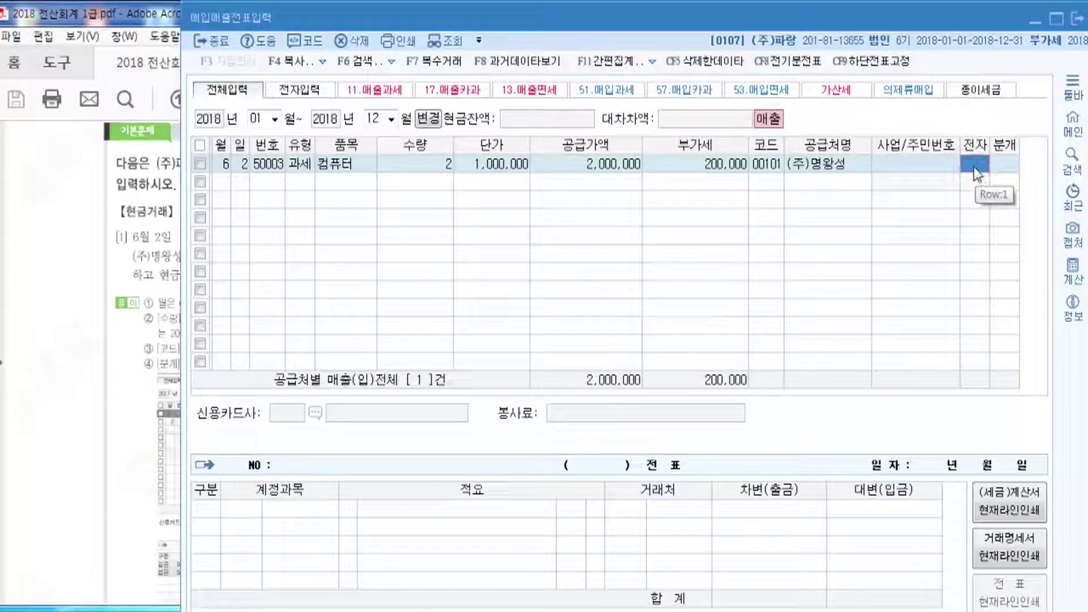
{"action": "key", "text": "1"}
{"action": "key", "text": "Return"}
{"action": "left_click", "coordinate": [1056, 18]}
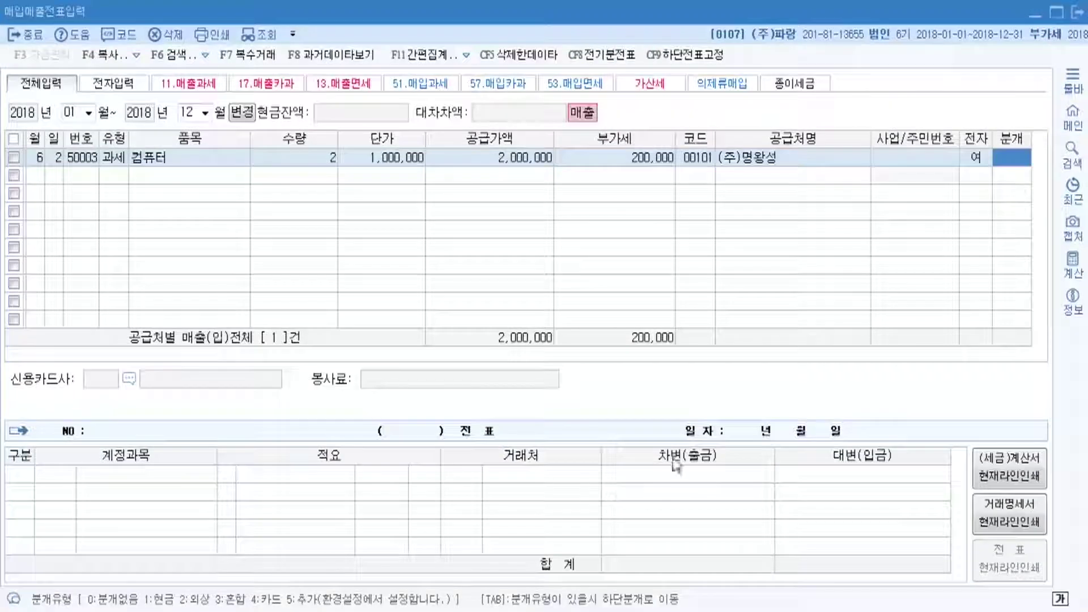
{"action": "left_click", "coordinate": [973, 165]}
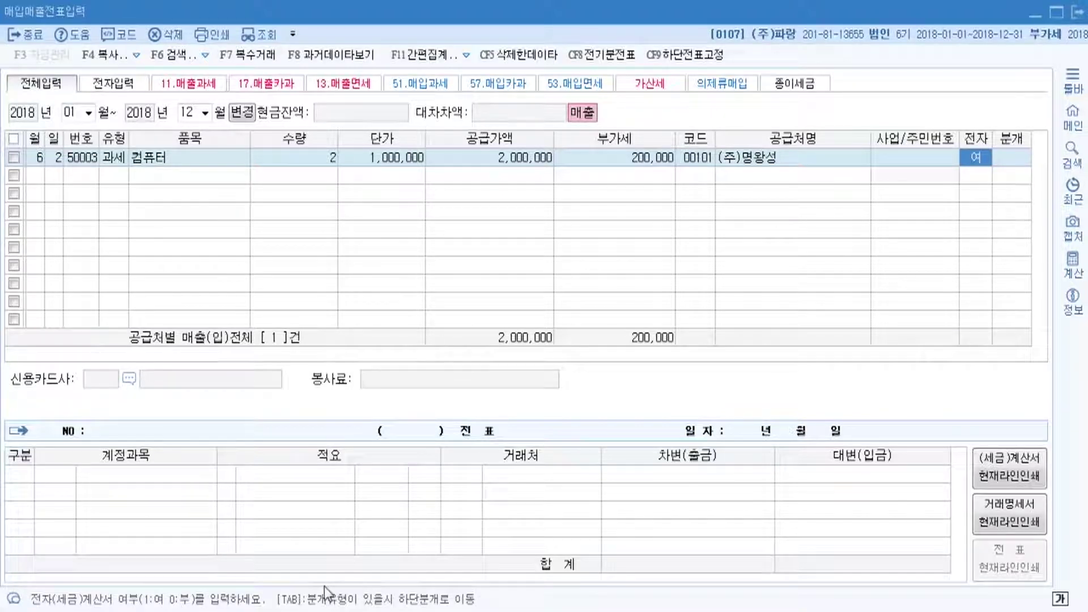
- Check the payment method in the textbook's 6월 2일 transaction and set the (주)명왕성 entry's 분개 to 1 현금
{"action": "key", "text": "alt+Tab"}
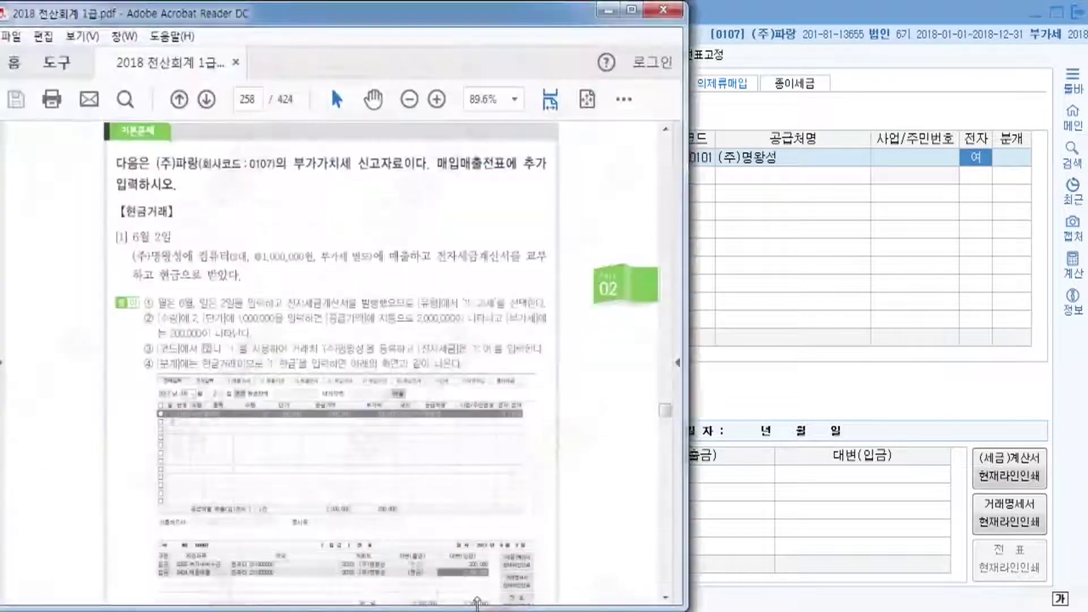
{"action": "left_click", "coordinate": [982, 161]}
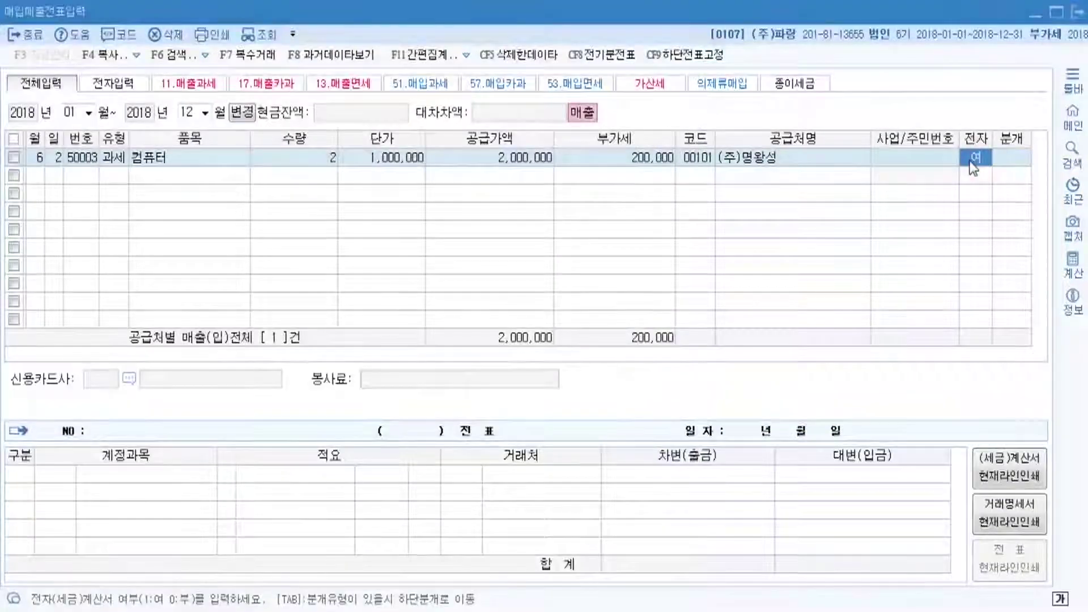
{"action": "key", "text": "Return"}
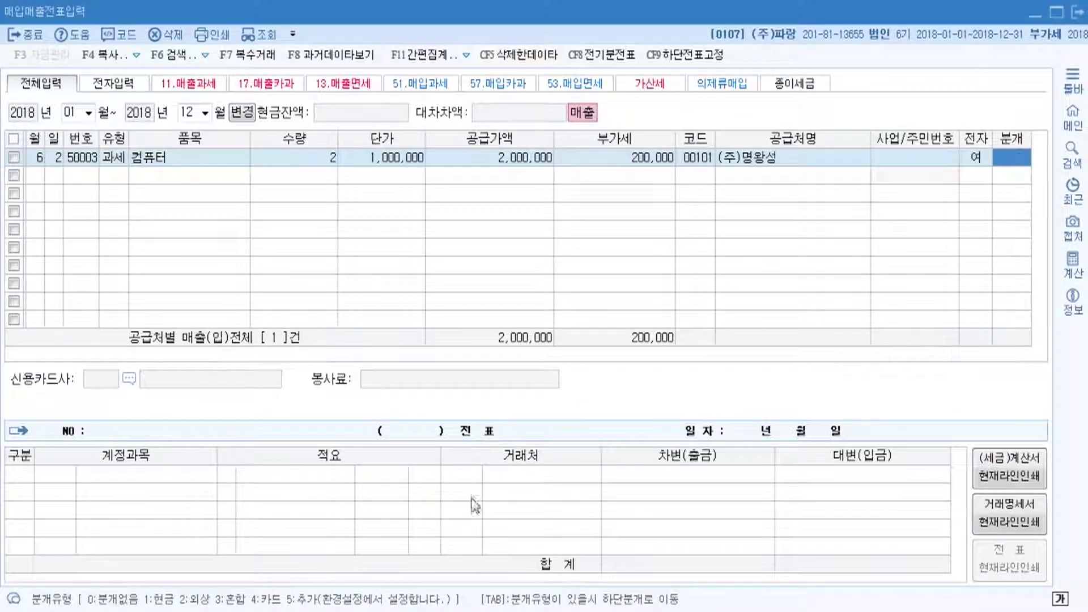
{"action": "left_click", "coordinate": [456, 604]}
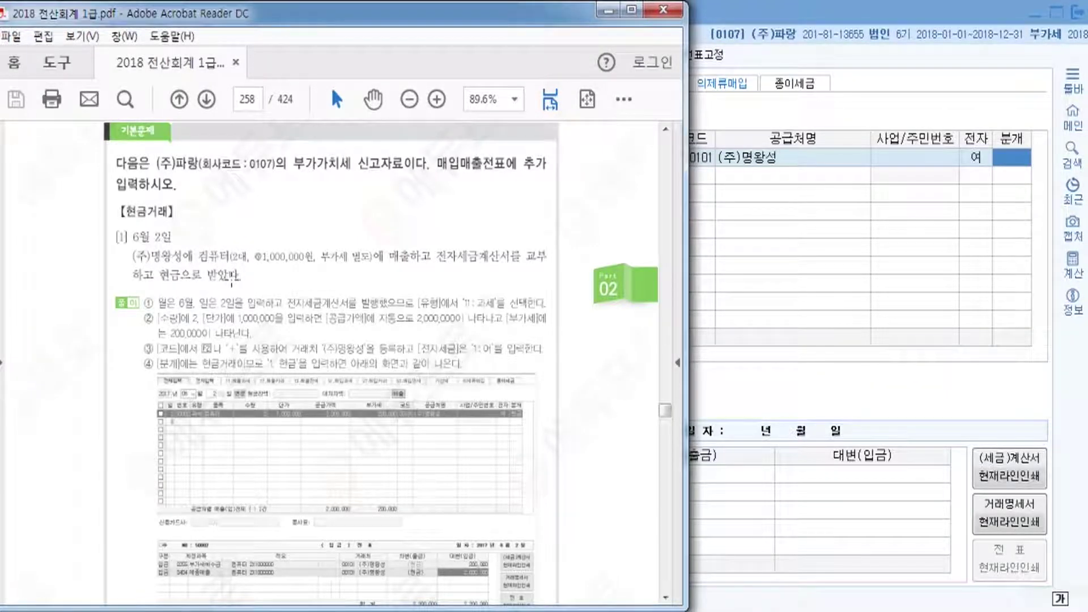
{"action": "left_click", "coordinate": [944, 13]}
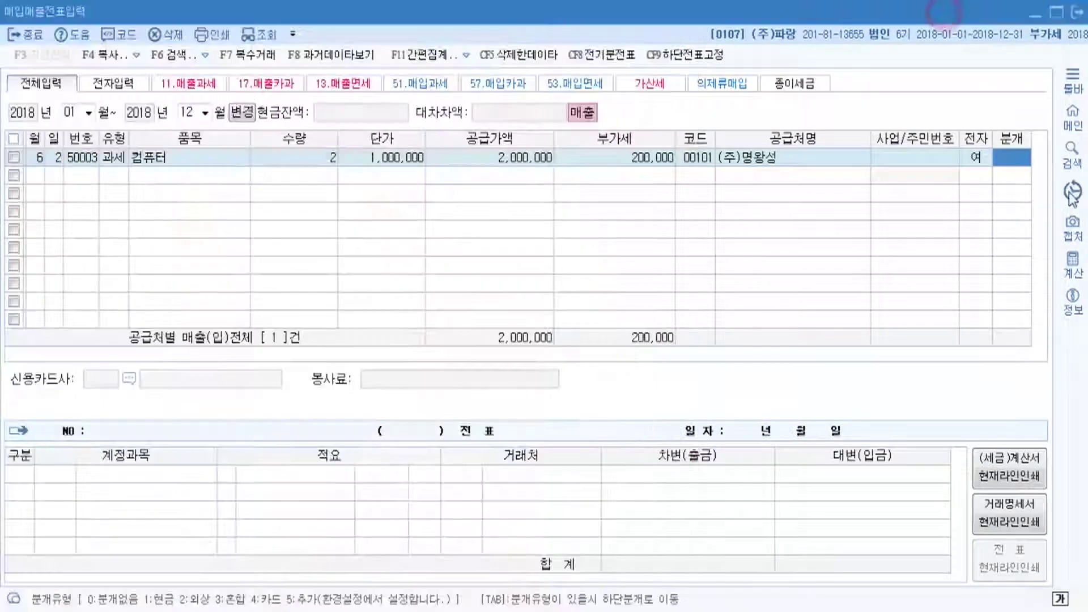
{"action": "type", "text": "1"}
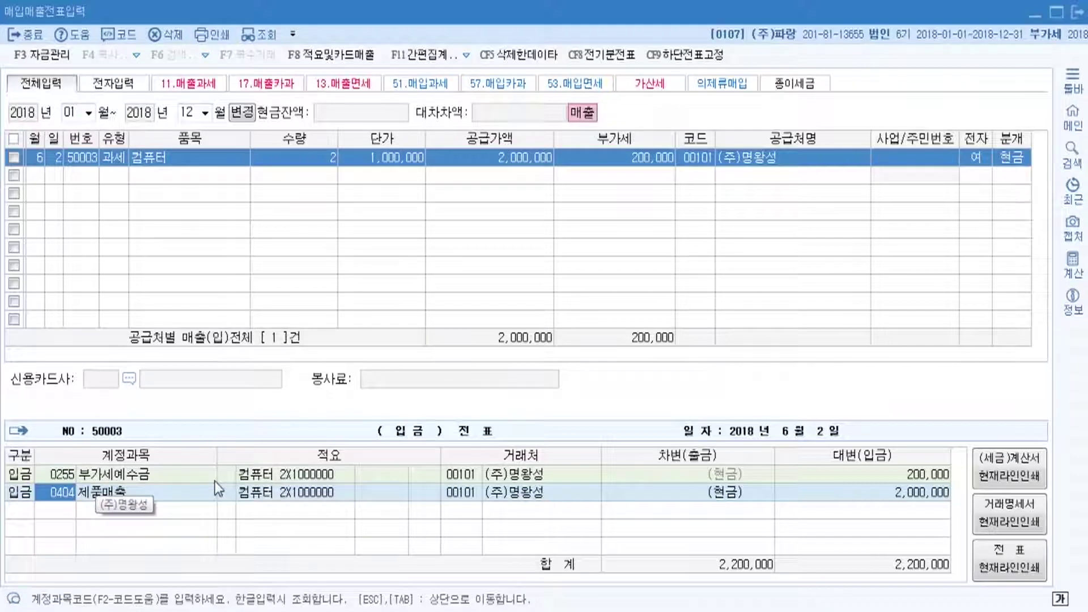
- Review the 부가세예수금 and 제품매출 journal lines of the 6월 2일 voucher, and return to that entry's 분개 field
{"action": "left_click", "coordinate": [873, 476]}
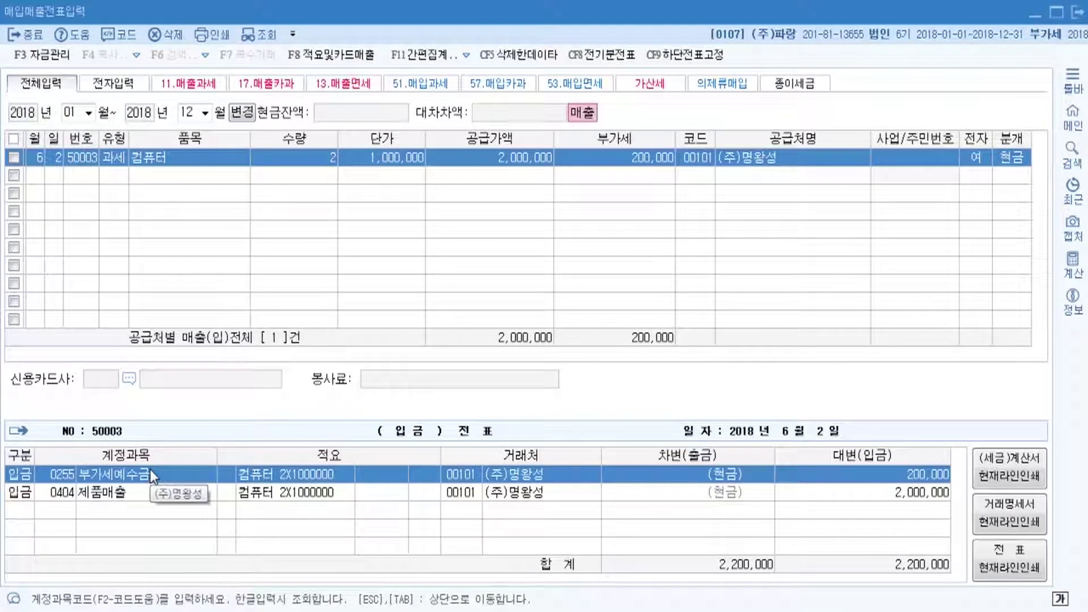
{"action": "left_click", "coordinate": [142, 492]}
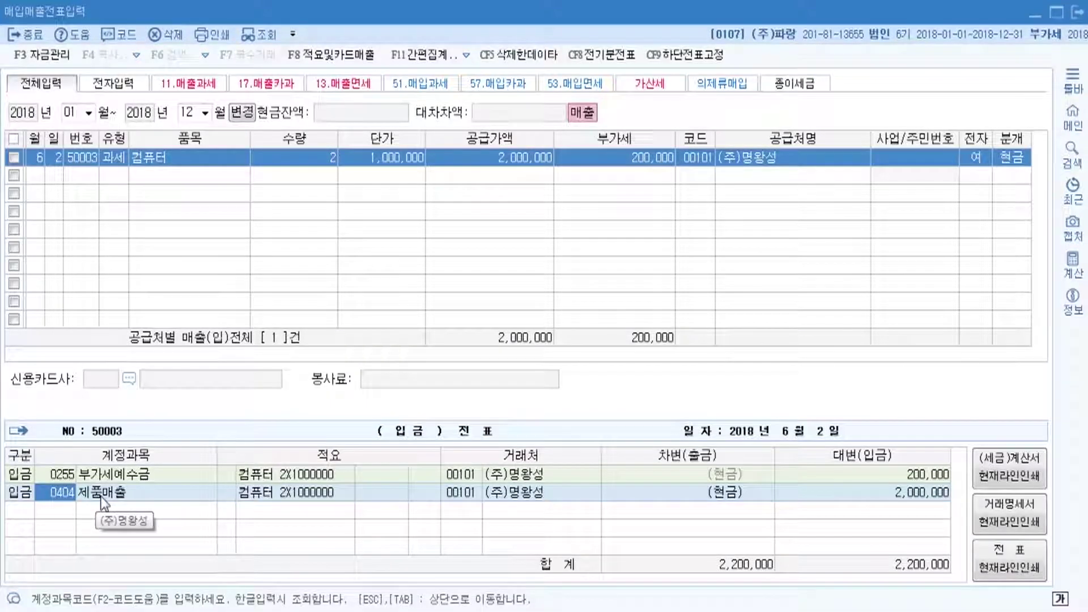
{"action": "left_click", "coordinate": [893, 494]}
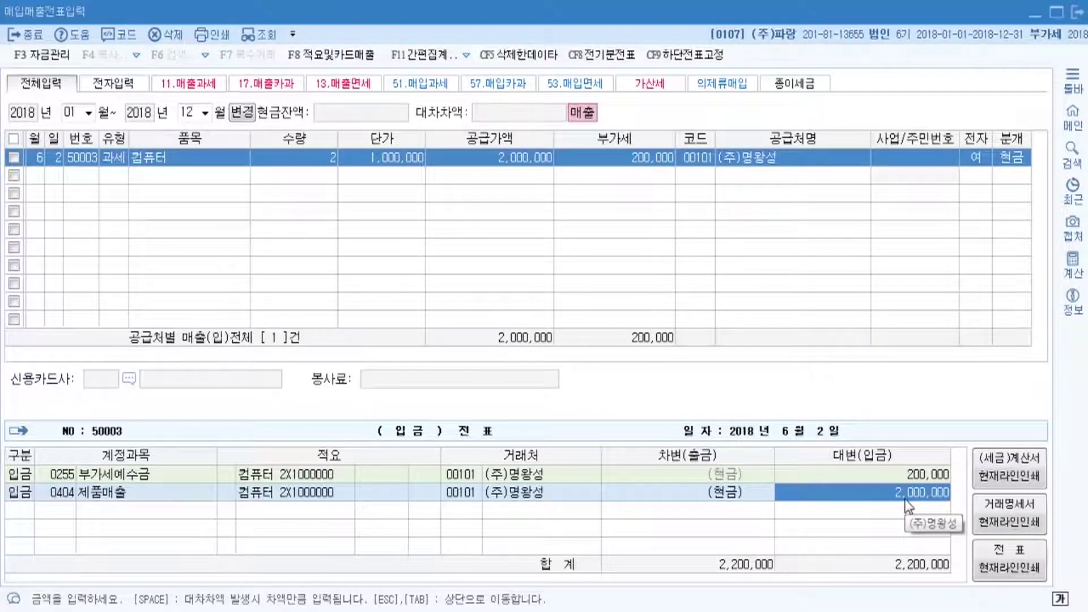
{"action": "left_click", "coordinate": [157, 492]}
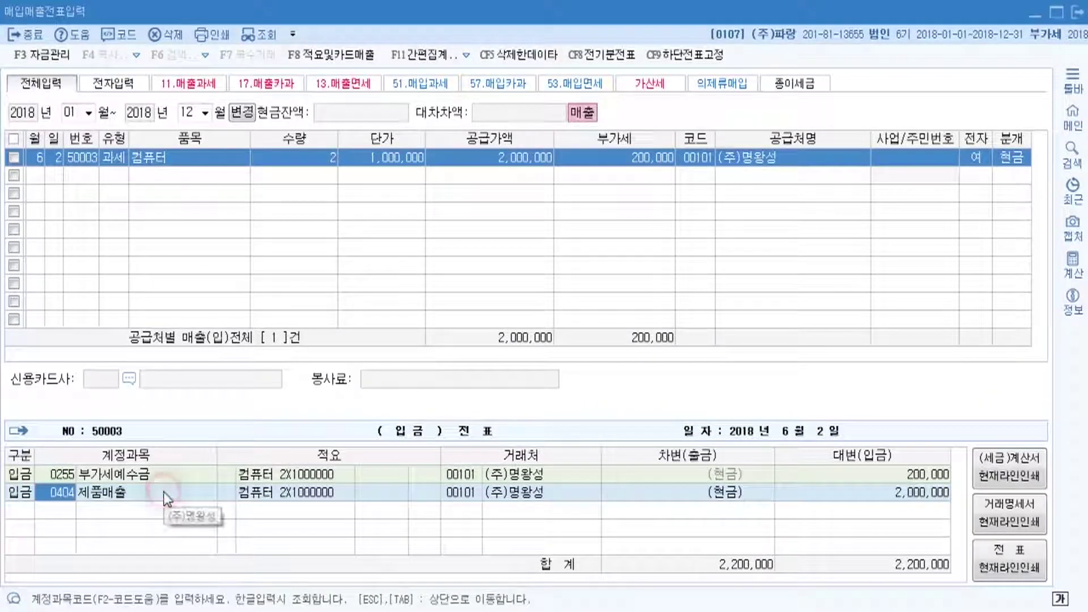
{"action": "left_click", "coordinate": [736, 568]}
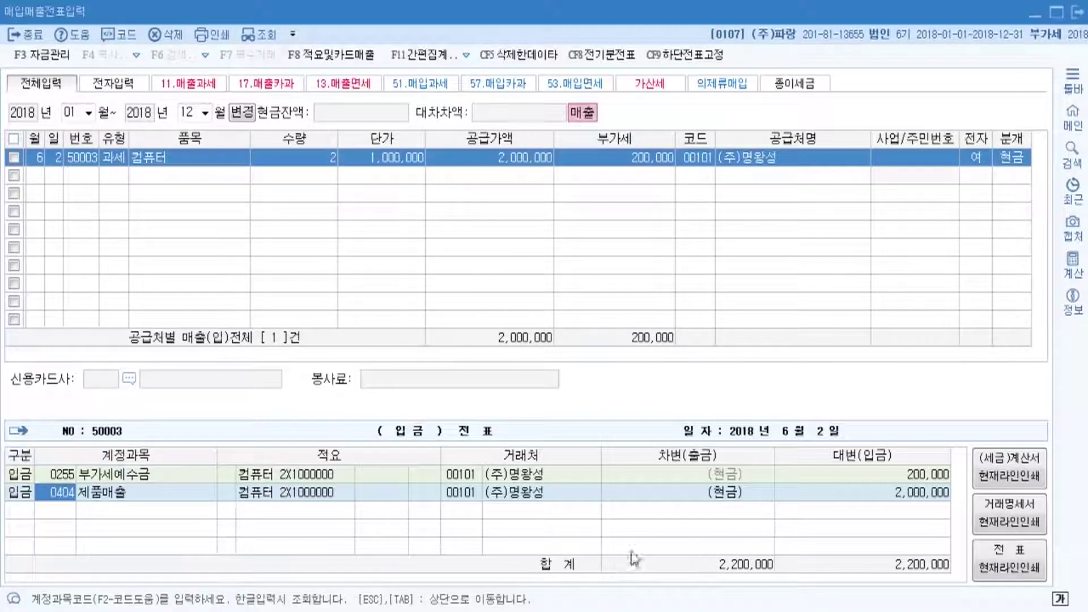
{"action": "key", "text": "Escape"}
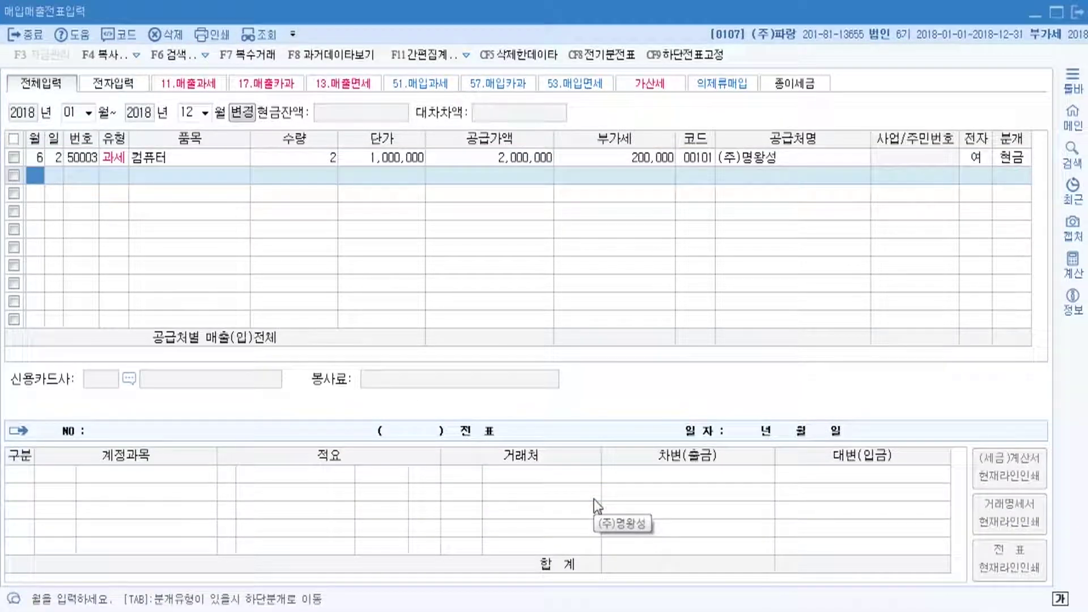
{"action": "left_click", "coordinate": [1025, 160]}
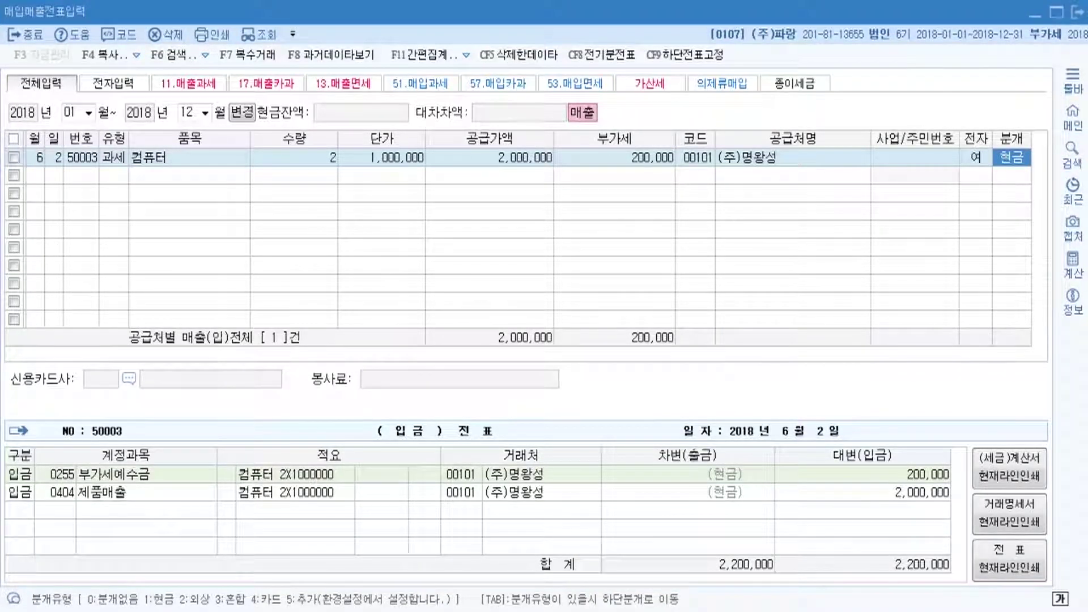
- Read on in the textbook PDF through the 7월 3일 purchase to the 8월 5일 credit sale to (주)스타
{"action": "mouse_move", "coordinate": [543, 610]}
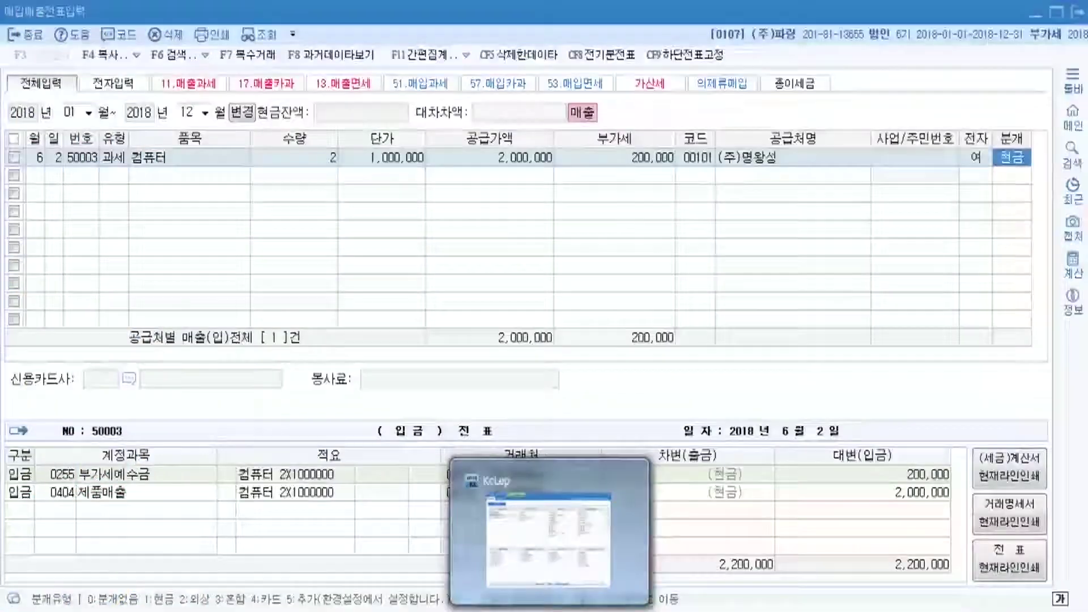
{"action": "left_click", "coordinate": [452, 609]}
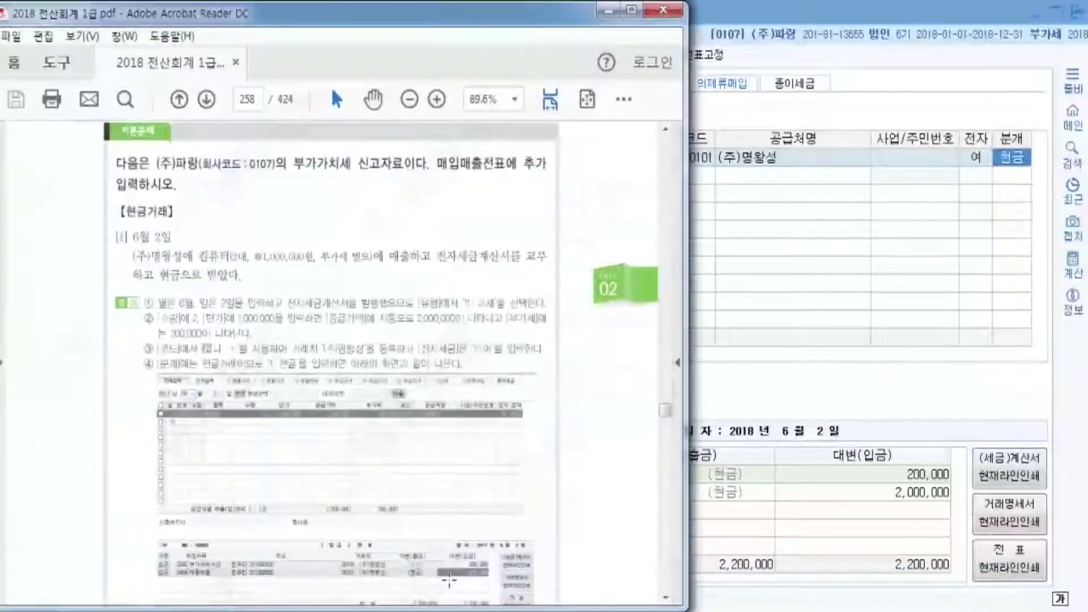
{"action": "scroll", "coordinate": [306, 370], "scroll_direction": "down", "scroll_amount": 8}
{"action": "scroll", "coordinate": [306, 370], "scroll_direction": "down", "scroll_amount": 6}
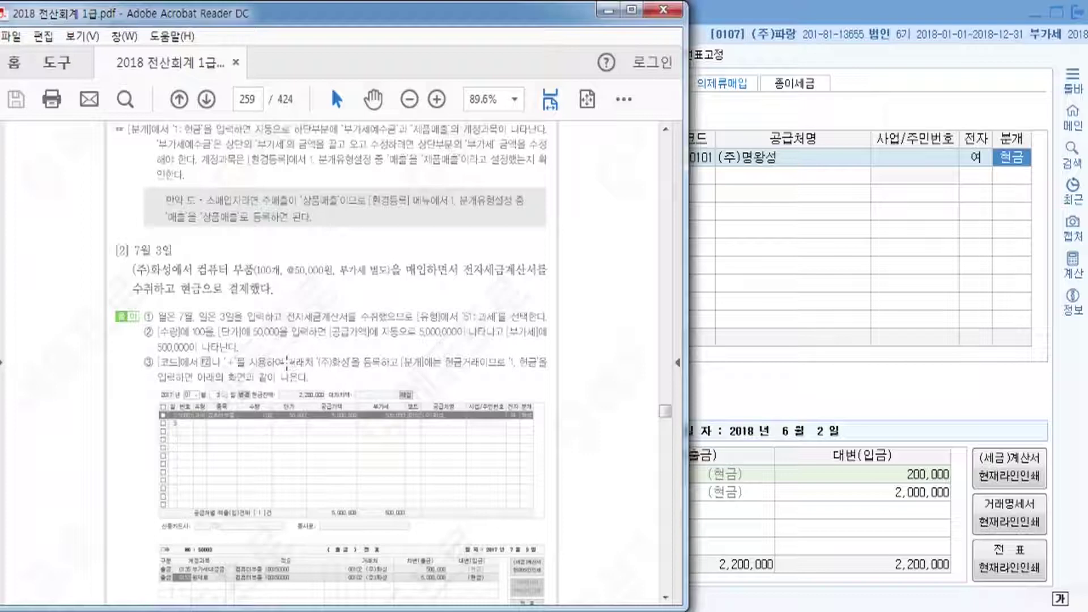
{"action": "scroll", "coordinate": [263, 338], "scroll_direction": "down", "scroll_amount": 2}
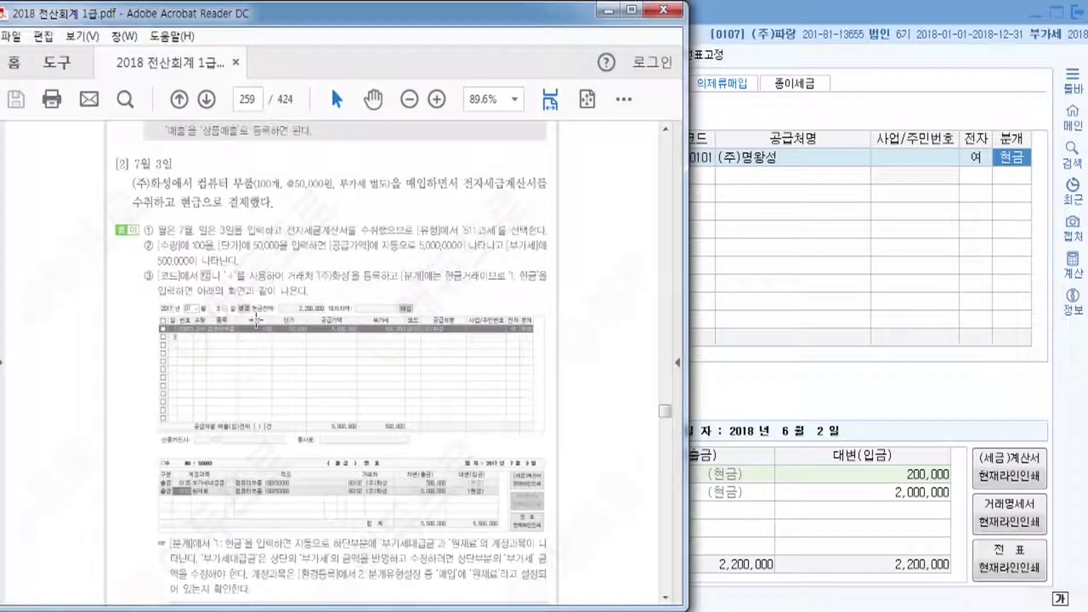
{"action": "scroll", "coordinate": [148, 310], "scroll_direction": "down", "scroll_amount": 2}
{"action": "scroll", "coordinate": [150, 303], "scroll_direction": "down", "scroll_amount": 20}
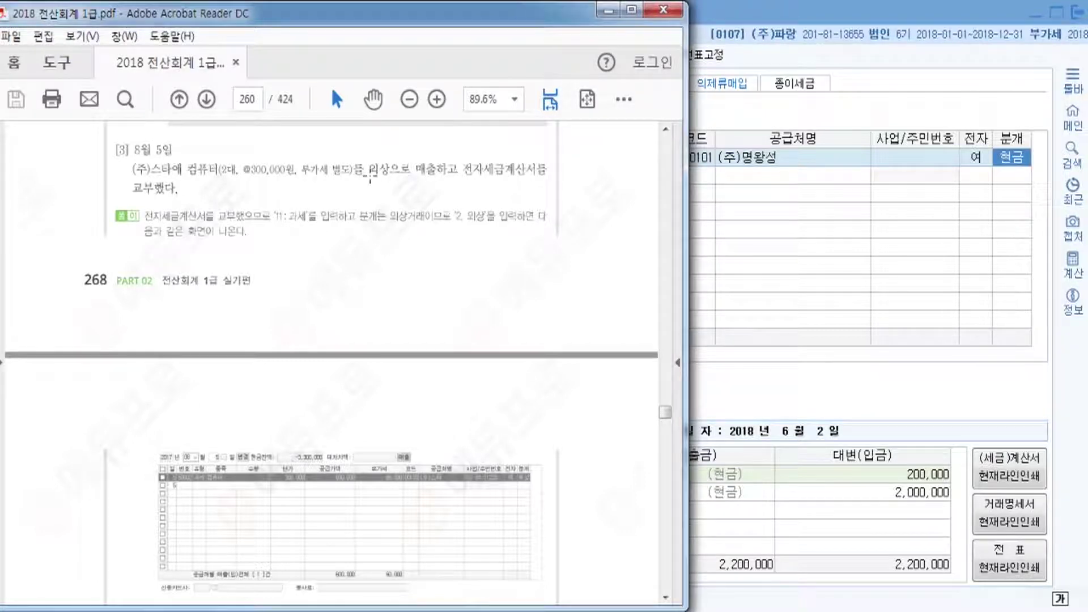
- Start a new voucher entry in the next empty row, dated 8월 5일 with 유형 11 과세
{"action": "left_click", "coordinate": [744, 20]}
{"action": "left_click", "coordinate": [37, 174]}
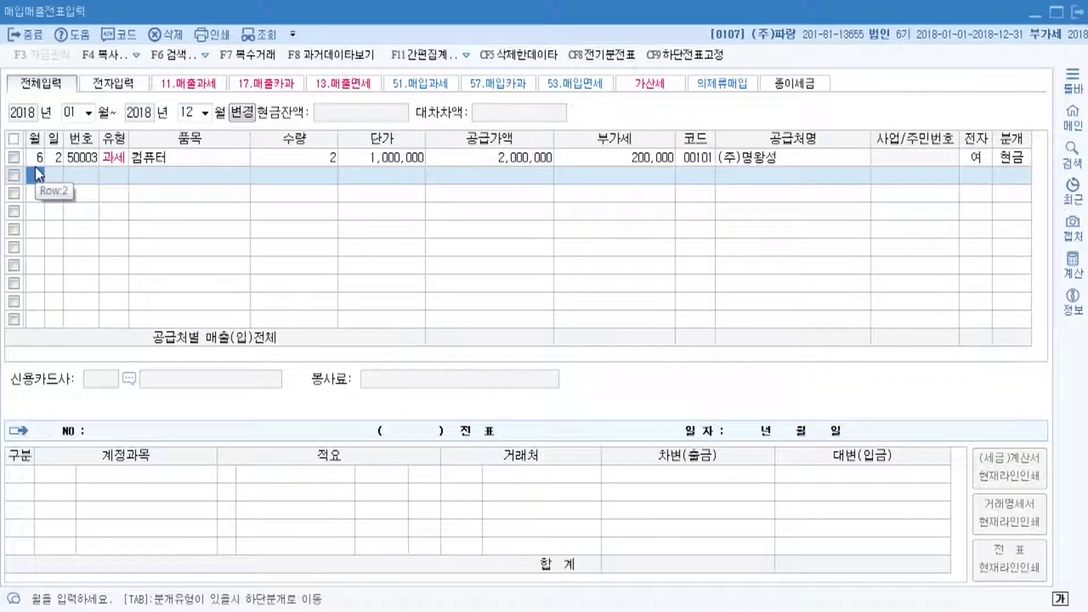
{"action": "key", "text": "Return"}
{"action": "type", "text": "ㄷ"}
{"action": "key", "text": "BackSpace"}
{"action": "type", "text": "5"}
{"action": "key", "text": "Return"}
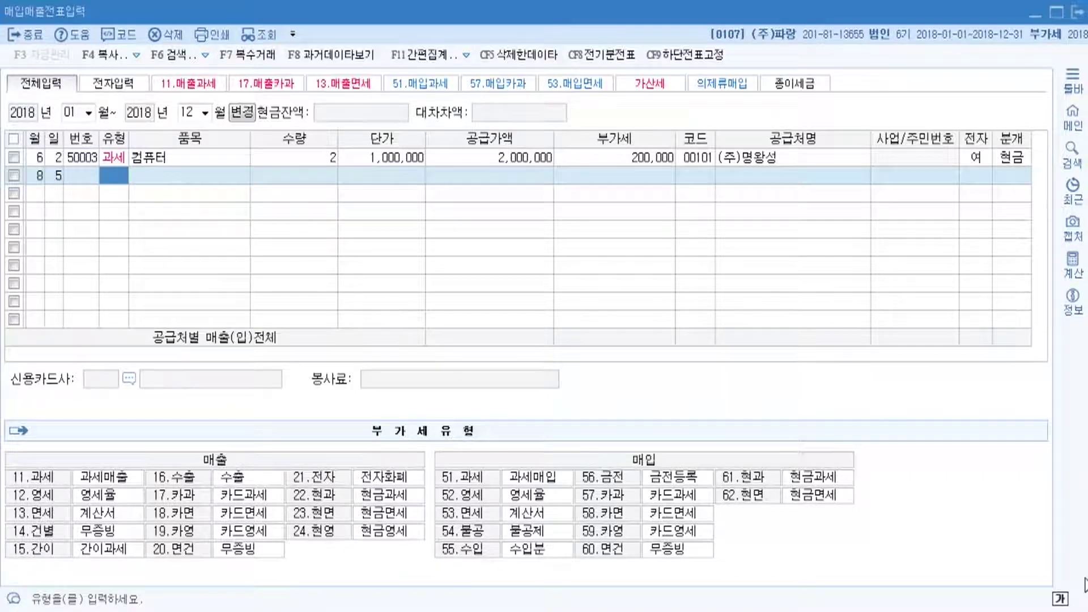
{"action": "type", "text": "11"}
{"action": "key", "text": "Return"}
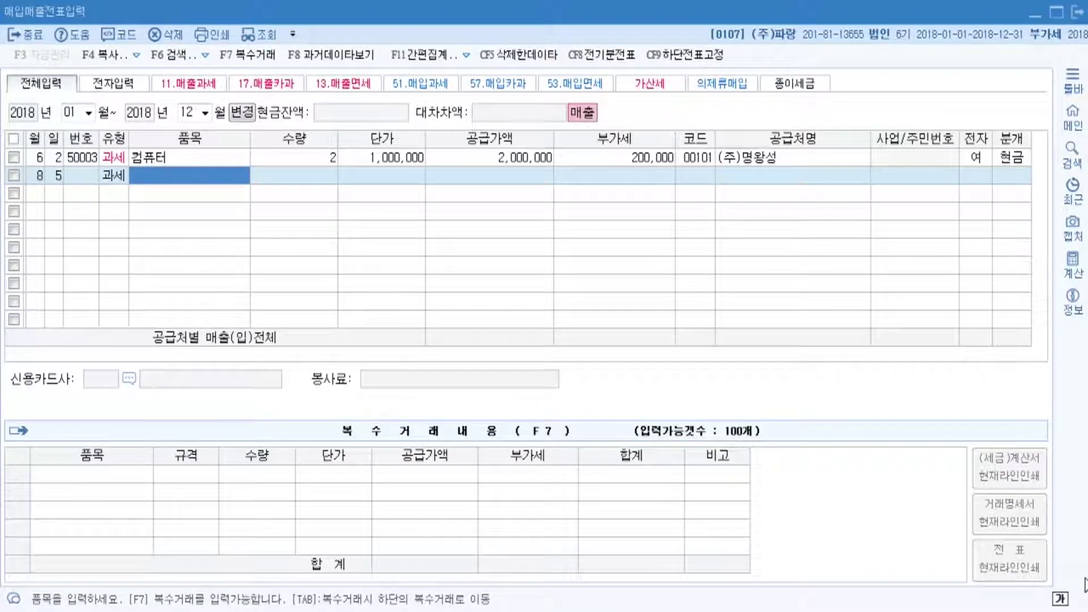
- Enter 컴퓨터 as the 품목 with a 수량 of 2 and a 단가 of 300,000, accepting the calculated 공급가액 and 부가세
{"action": "type", "text": "컴퓨터"}
{"action": "key", "text": "Return"}
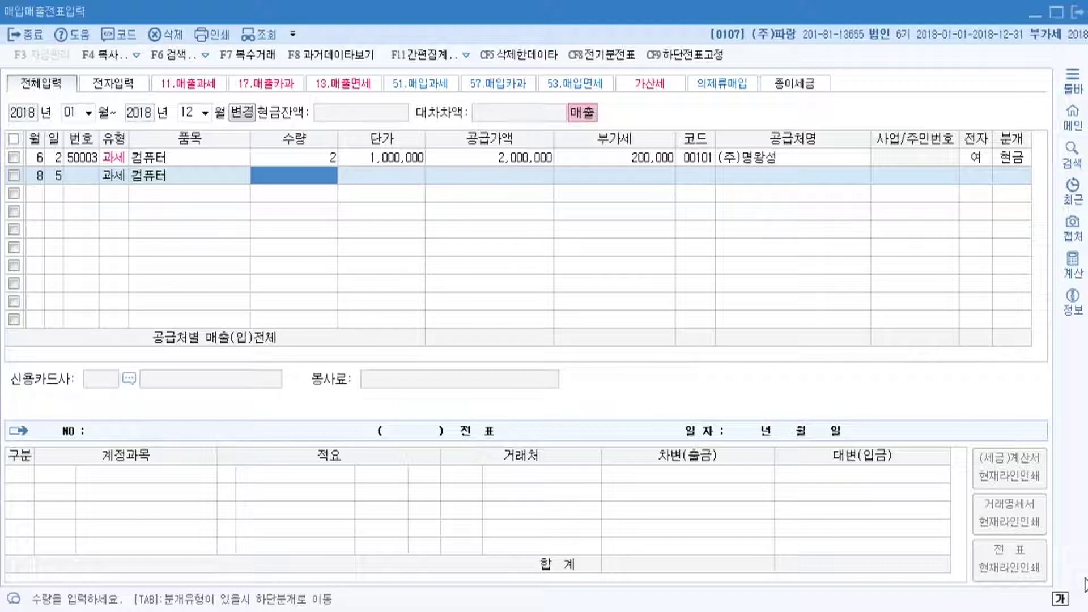
{"action": "type", "text": "2"}
{"action": "key", "text": "Return"}
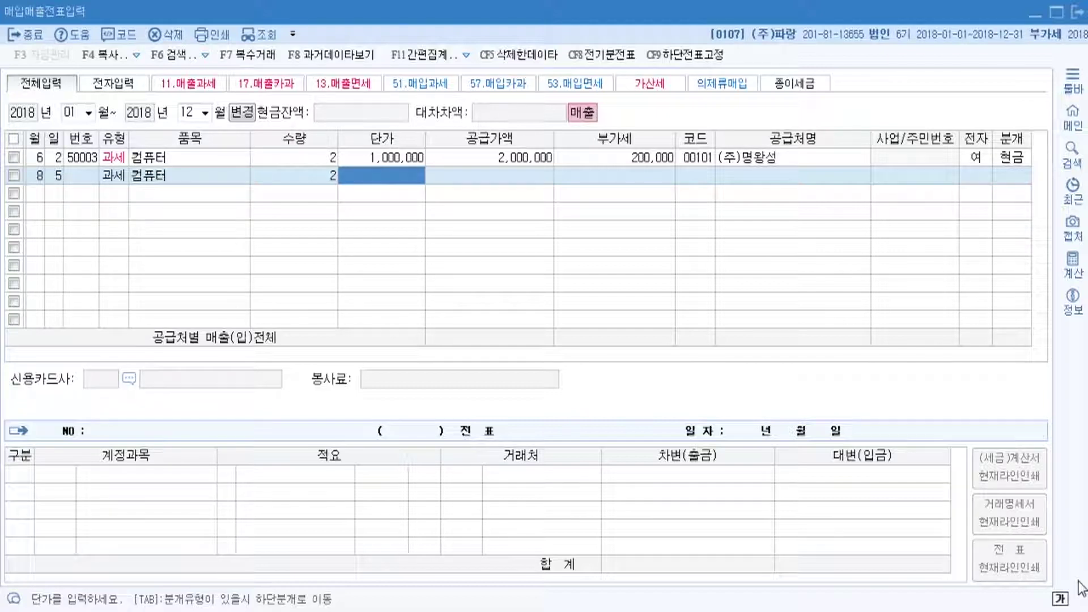
{"action": "type", "text": "3000000"}
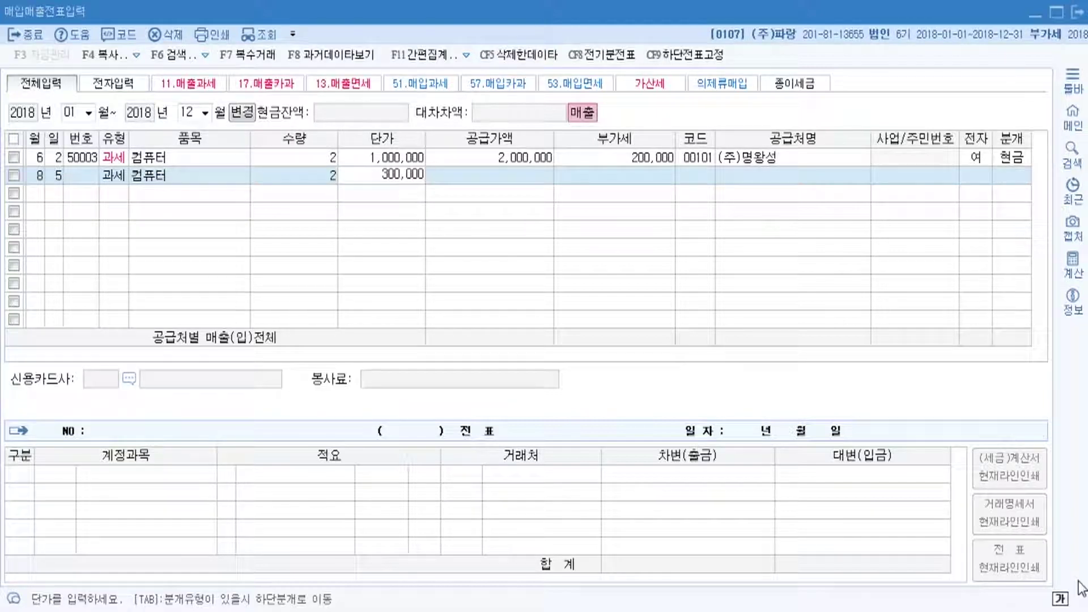
{"action": "key", "text": "Return"}
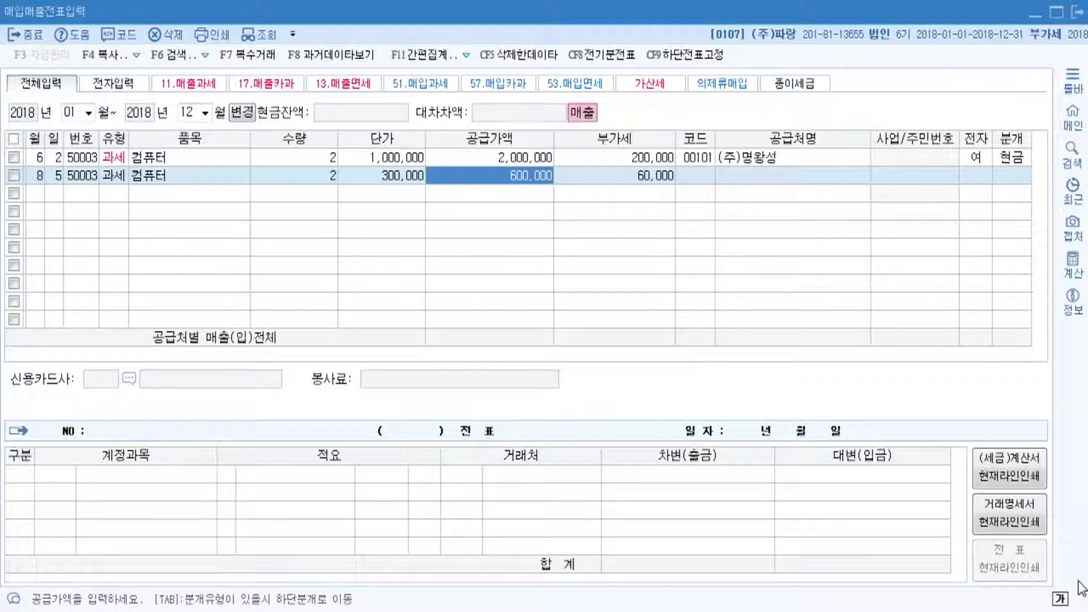
{"action": "key", "text": "Return"}
{"action": "key", "text": "Return"}
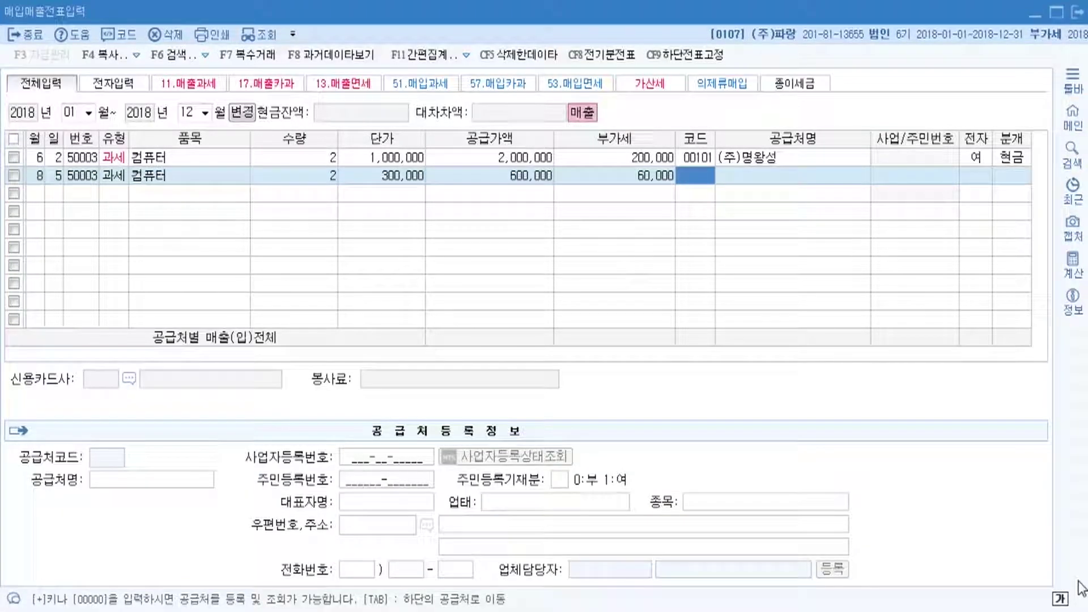
- Choose (주)스타 as the 공급처 of the 8월 5일 entry from the 거래처 lookup
{"action": "key", "text": "F2"}
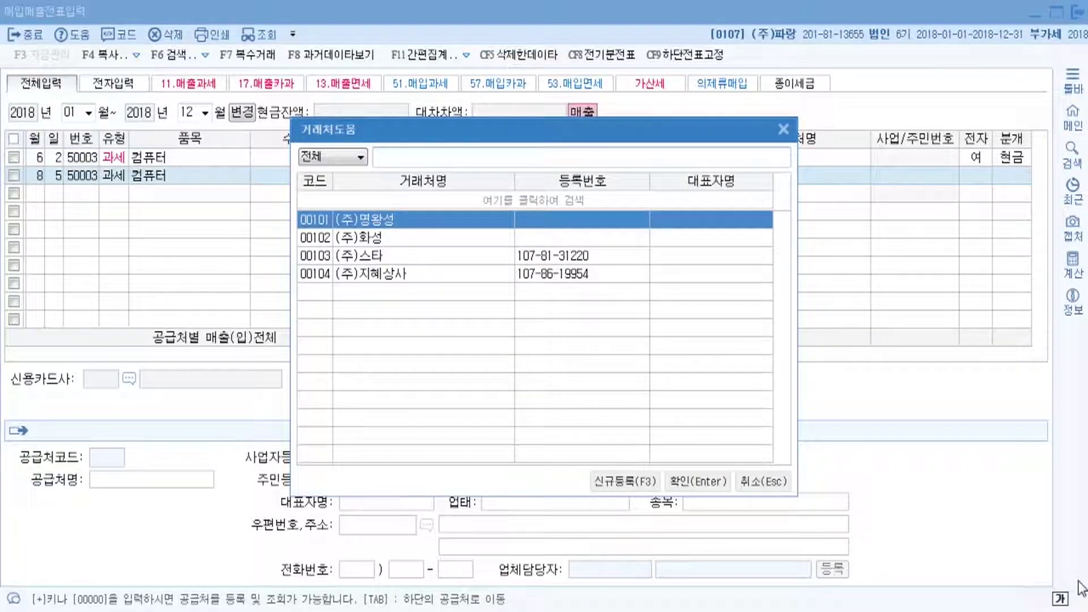
{"action": "type", "text": "스"}
{"action": "key", "text": "Return"}
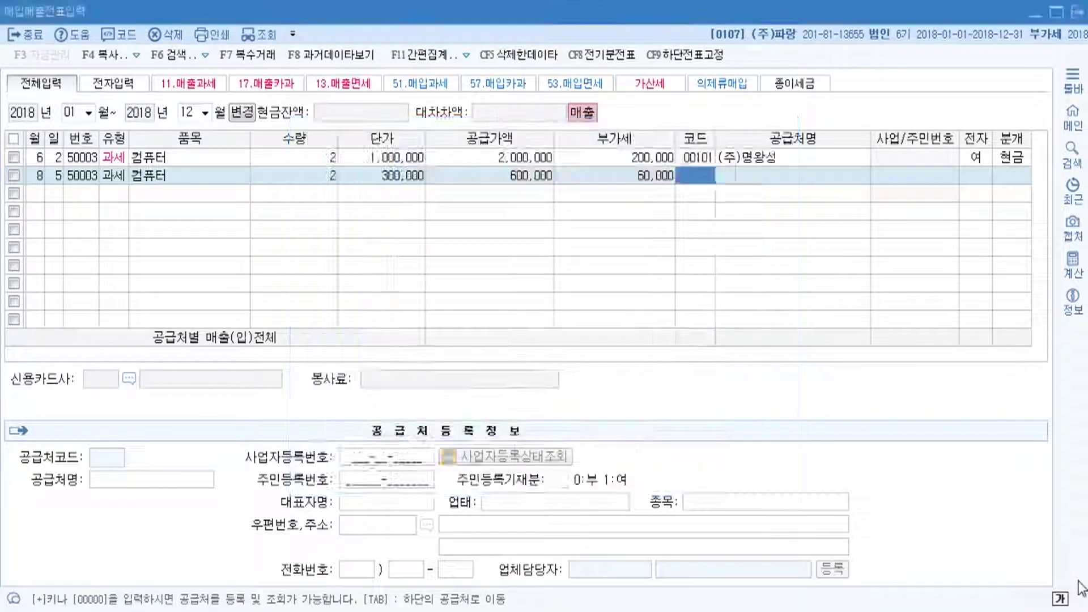
{"action": "key", "text": "Return"}
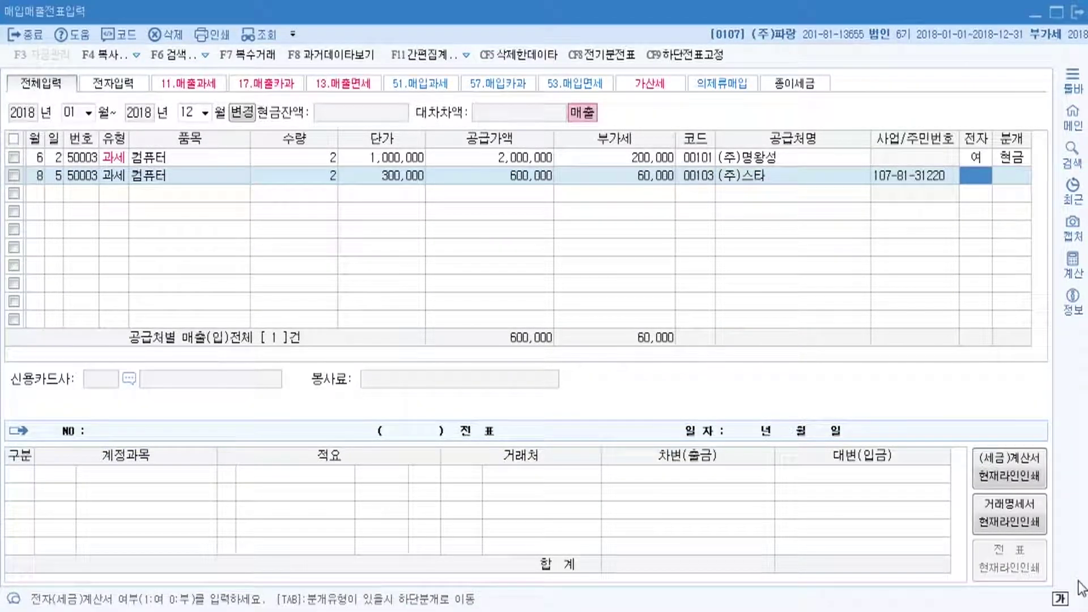
- Set the (주)스타 entry's 전자 field to 1 여 and its 분개 to 2 외상
{"action": "type", "text": "1"}
{"action": "key", "text": "Return"}
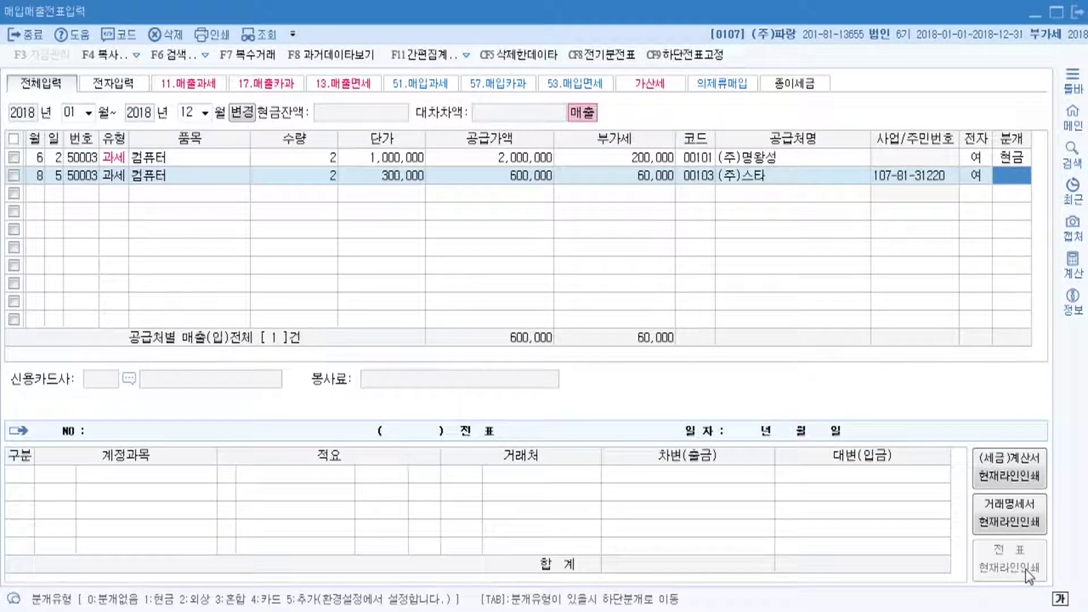
{"action": "type", "text": "2"}
{"action": "key", "text": "Return"}
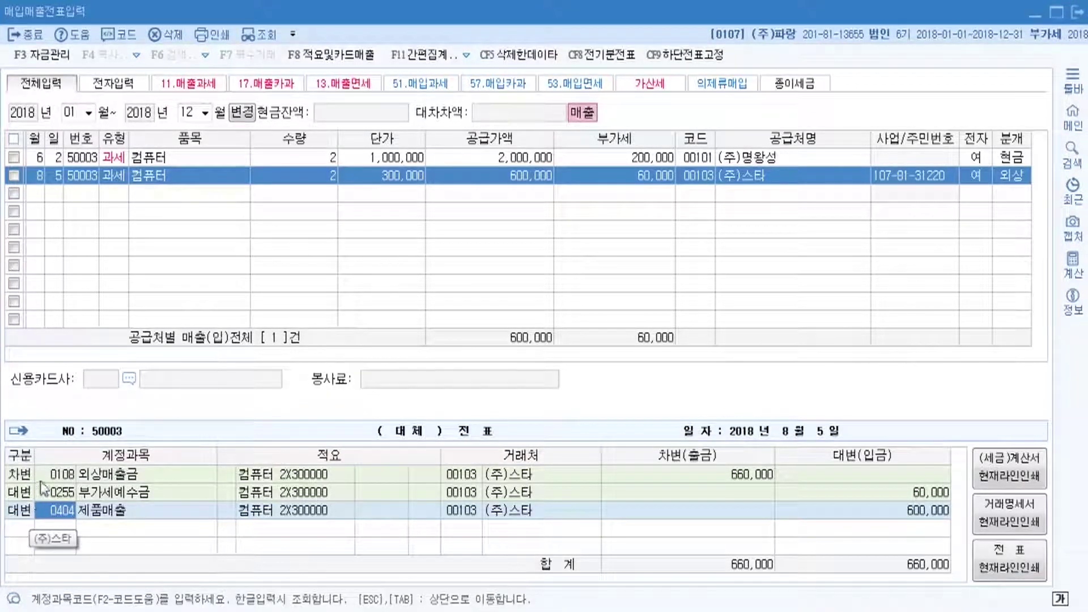
- Review the 외상매출금, 부가세예수금 and 제품매출 journal lines of the 8월 5일 voucher
{"action": "left_click", "coordinate": [122, 477]}
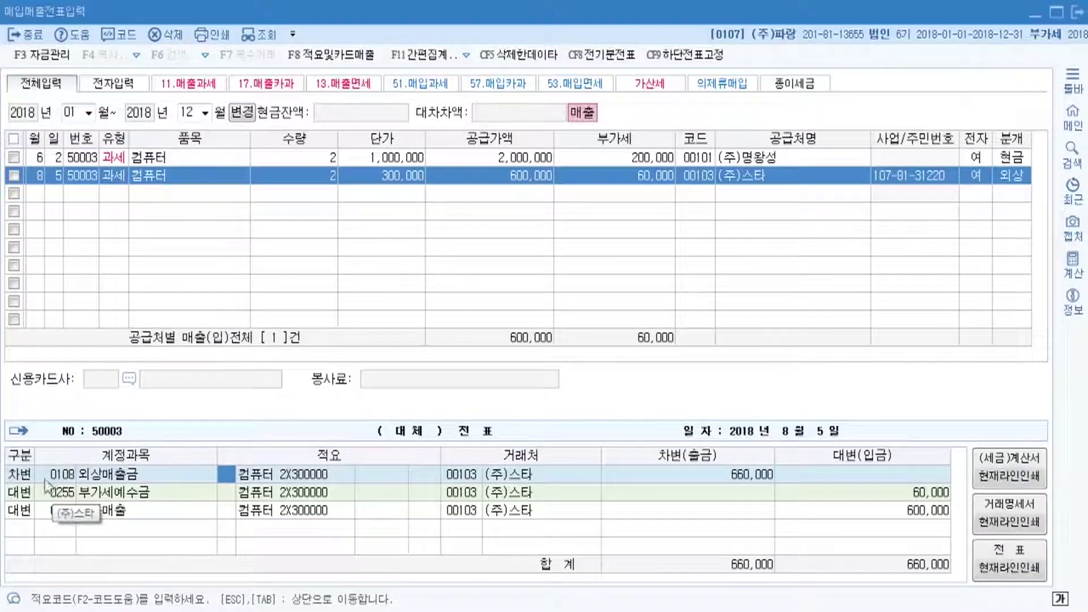
{"action": "left_click", "coordinate": [131, 477]}
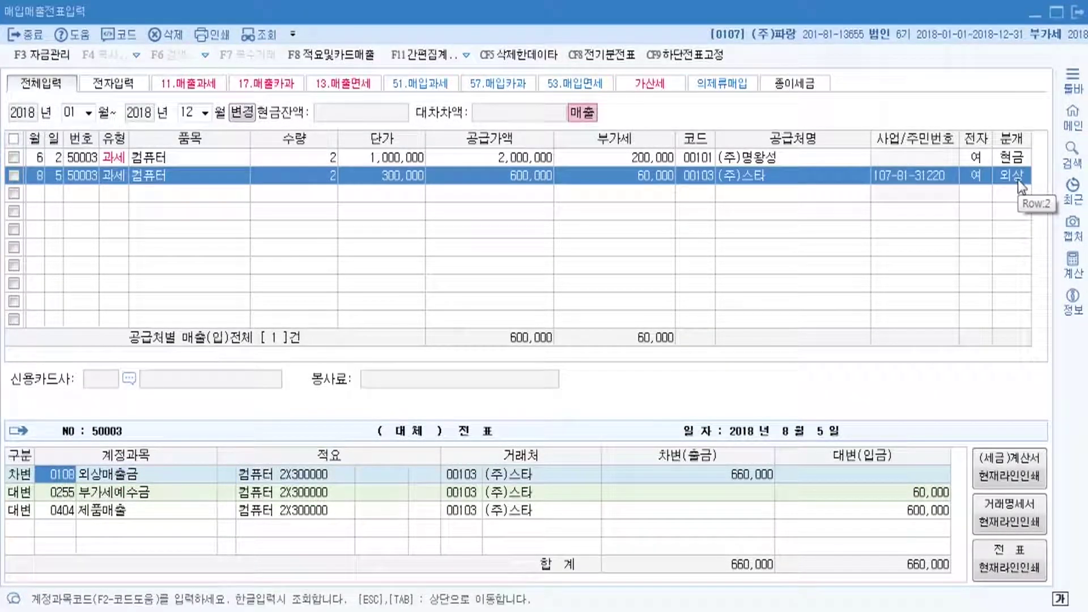
{"action": "left_click", "coordinate": [34, 492]}
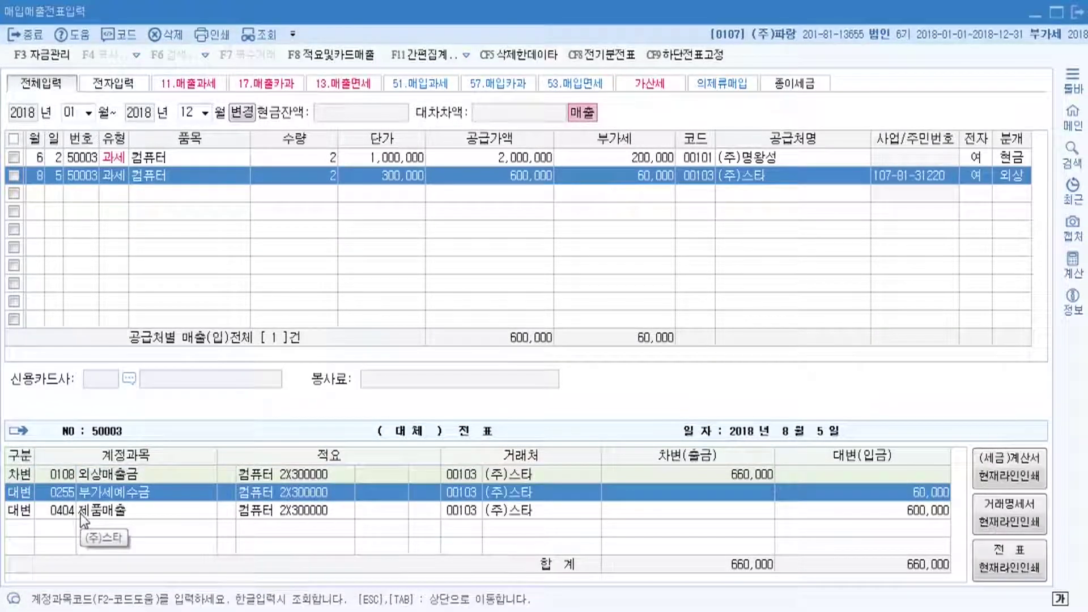
{"action": "left_click", "coordinate": [63, 517]}
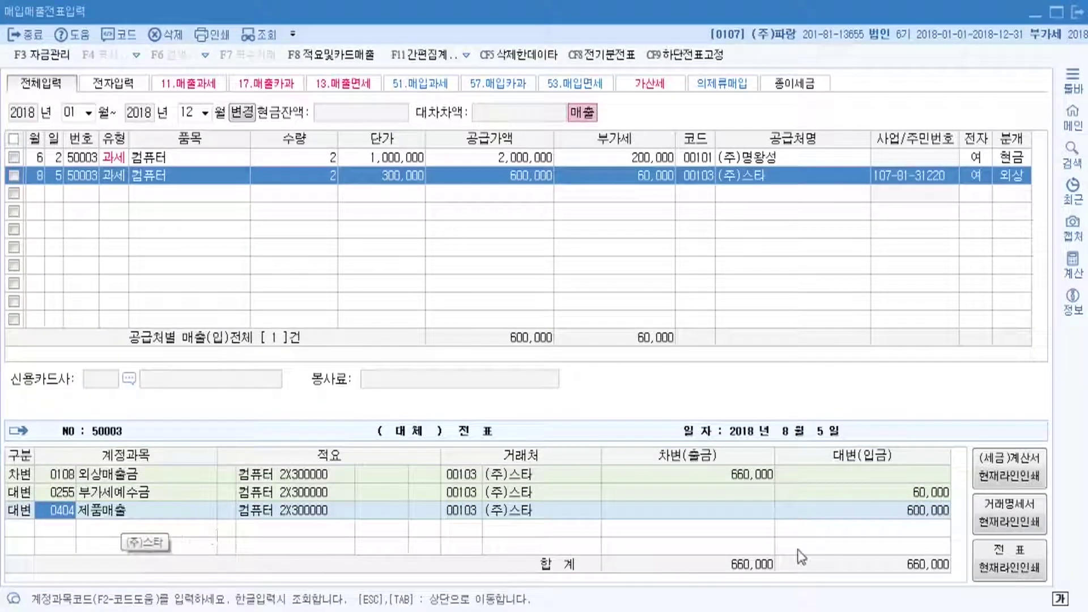
- Accept the 제품매출 line of the 8월 5일 voucher and move on to a blank entry row
{"action": "key", "text": "Return"}
{"action": "left_click", "coordinate": [185, 515]}
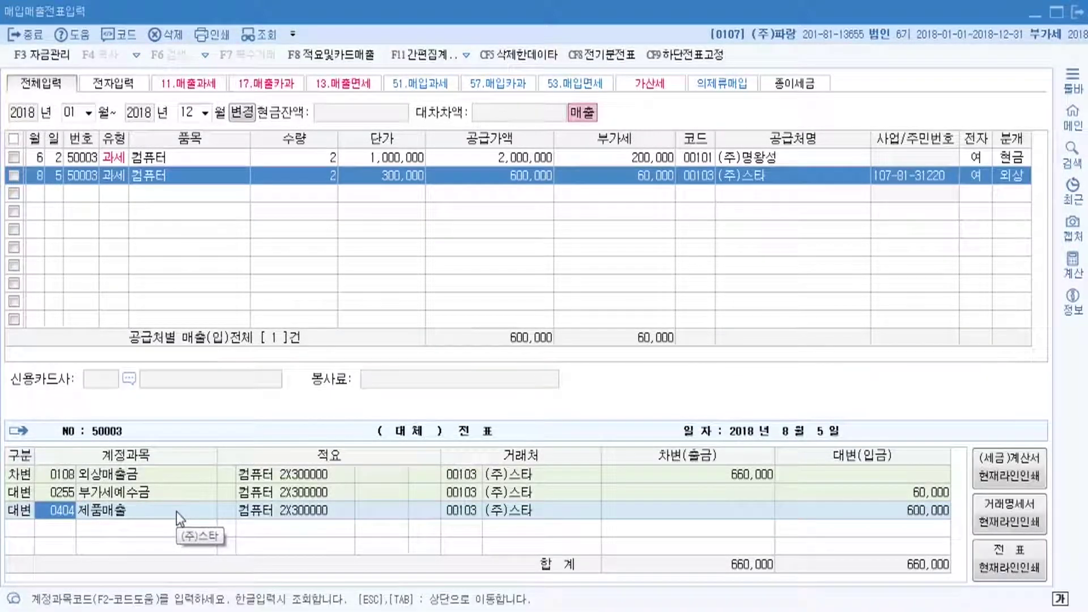
{"action": "key", "text": "Return"}
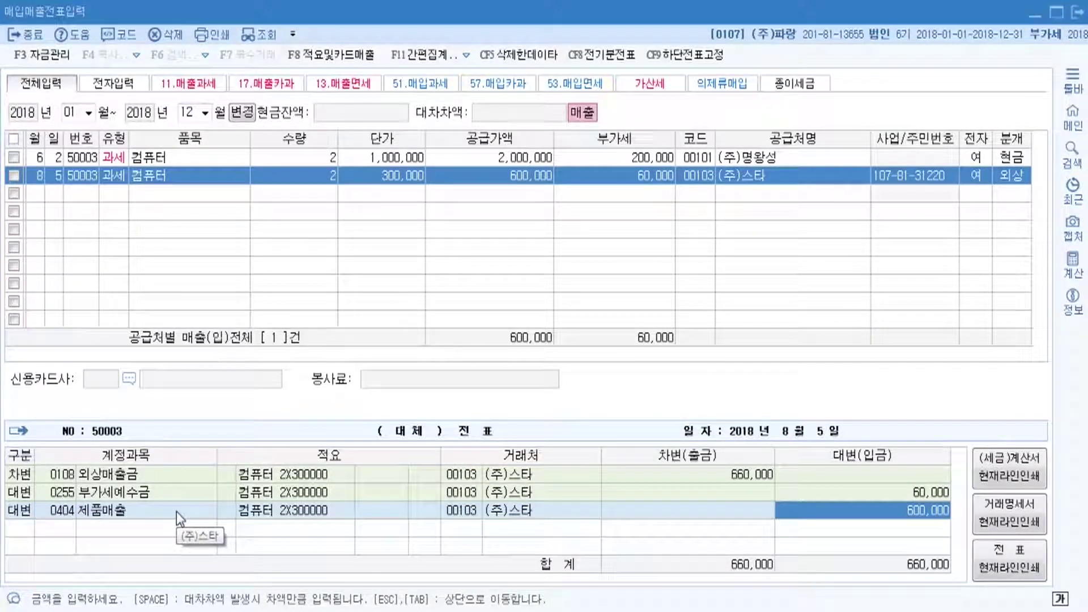
{"action": "key", "text": "Return"}
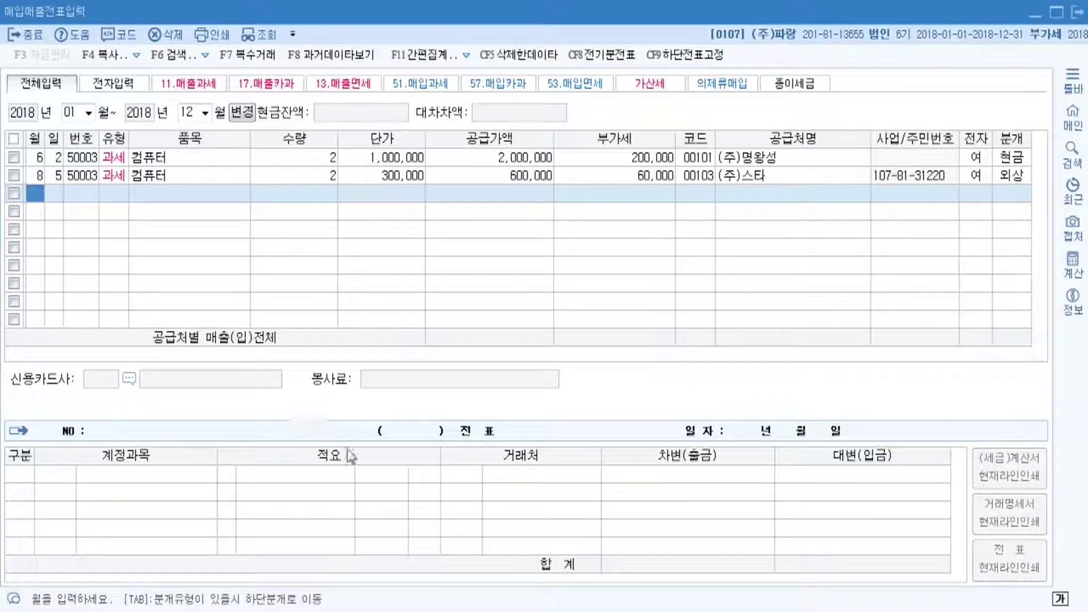
- Consult the 7월 3일 (주)화성 purchase exercise in the textbook PDF and date a new voucher entry 7월 3일
{"action": "left_click", "coordinate": [395, 542]}
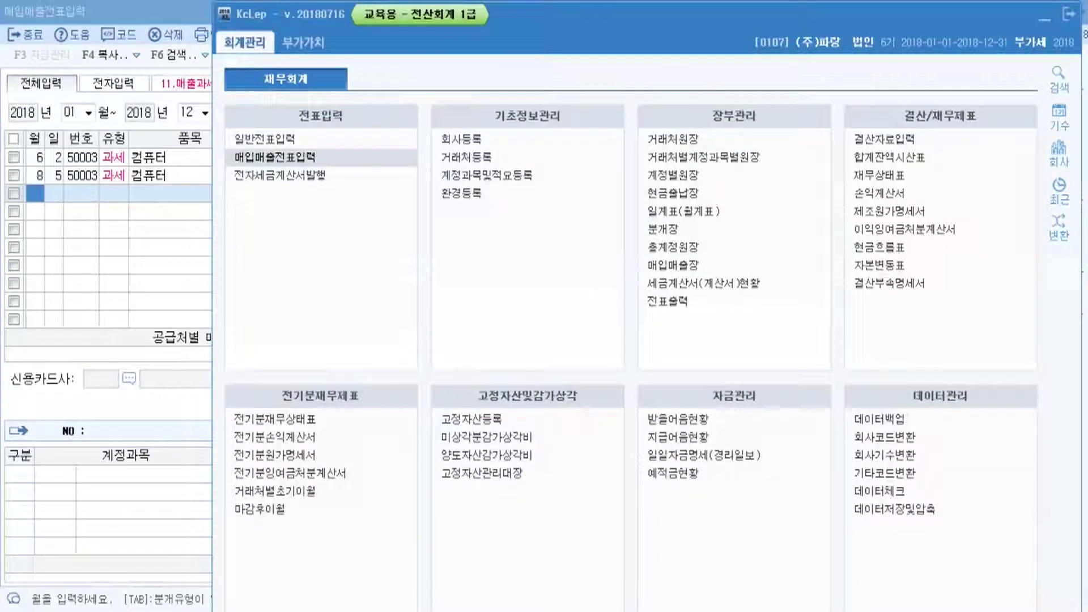
{"action": "key", "text": "alt+Tab"}
{"action": "scroll", "coordinate": [123, 286], "scroll_direction": "up", "scroll_amount": 10}
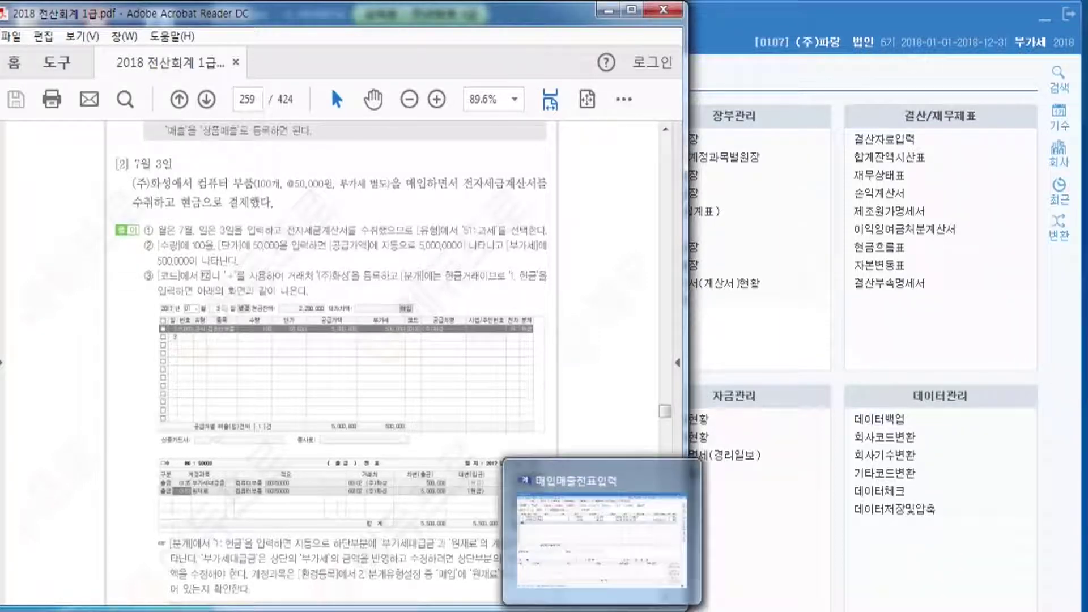
{"action": "left_click", "coordinate": [578, 573]}
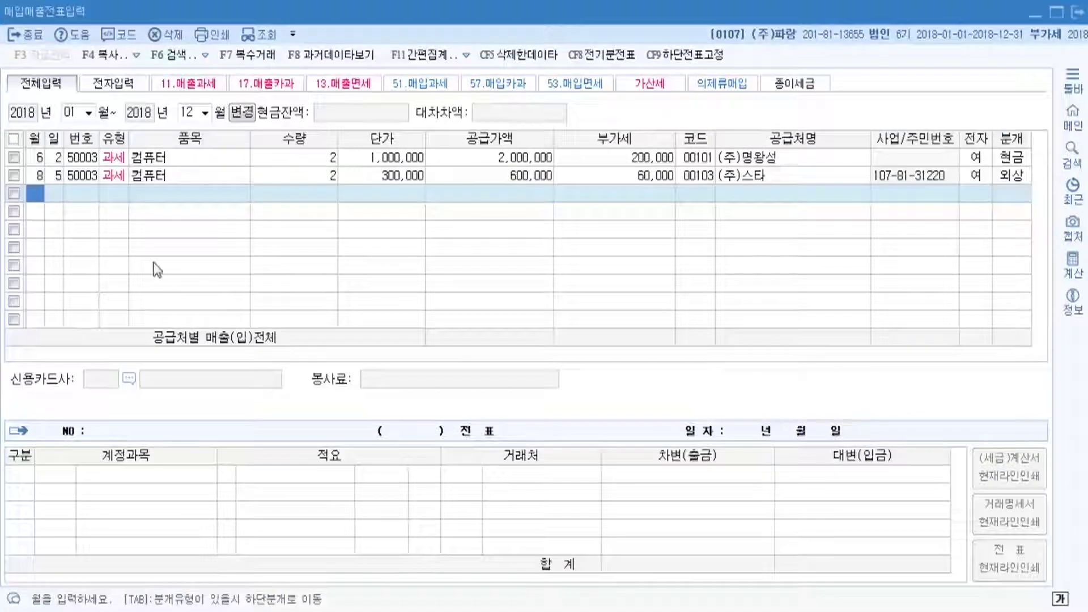
{"action": "type", "text": "7"}
{"action": "key", "text": "Return"}
{"action": "type", "text": "3"}
{"action": "key", "text": "Return"}
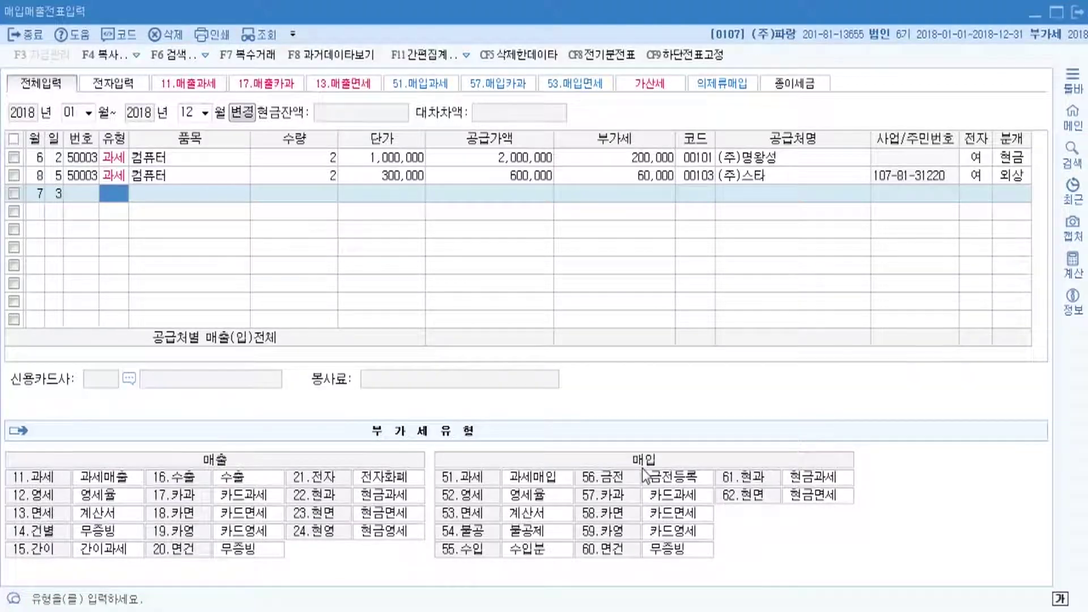
- Recheck the 7월 3일 exercise in the textbook PDF and set the new entry's 유형 to 51 과세
{"action": "mouse_move", "coordinate": [550, 611]}
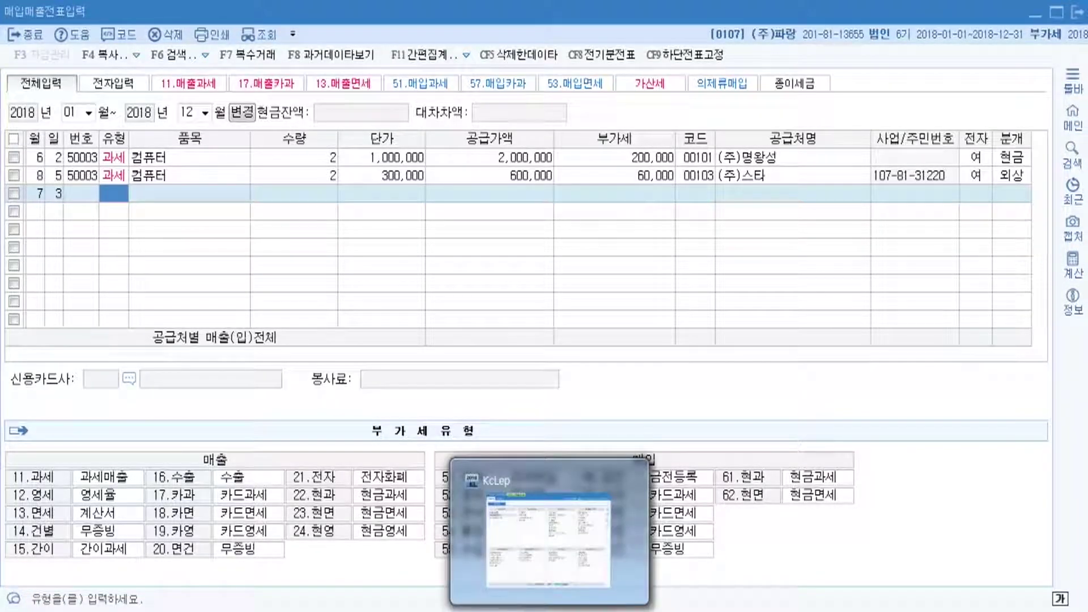
{"action": "left_click", "coordinate": [523, 610]}
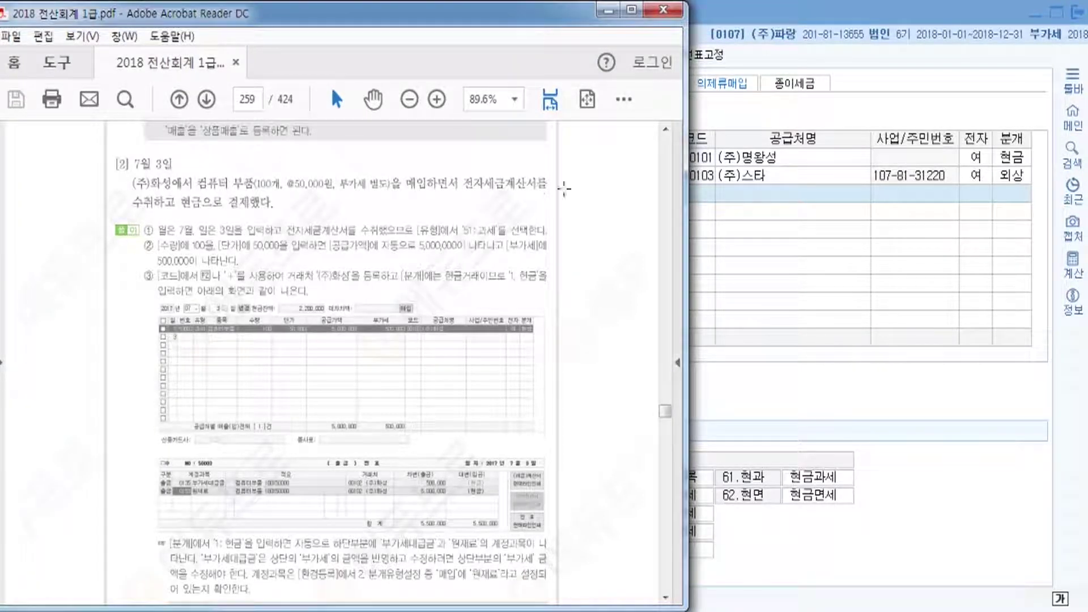
{"action": "left_click", "coordinate": [813, 14]}
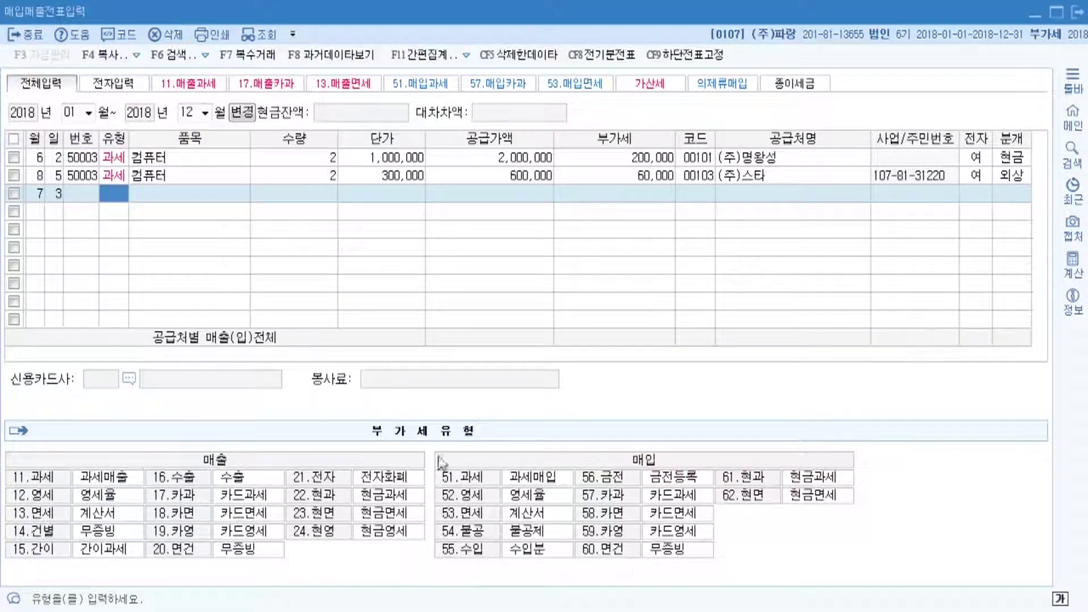
{"action": "type", "text": "51"}
{"action": "key", "text": "Return"}
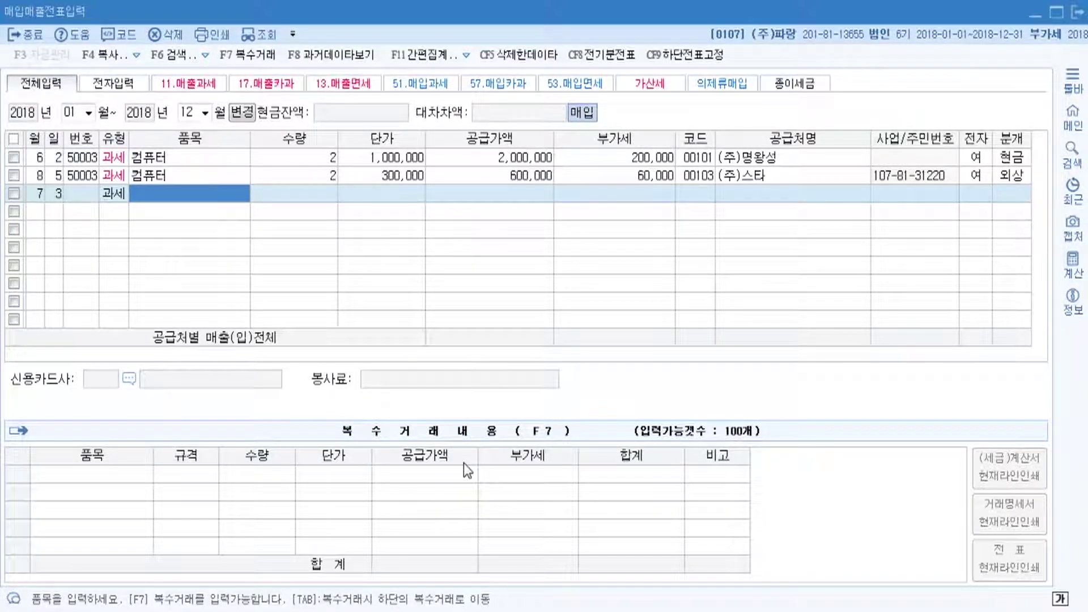
- Enter 부품 as the 품목 with a 수량 of 100 and a 단가 of 50,000, accepting the calculated 공급가액 and 부가세
{"action": "type", "text": "부품"}
{"action": "key", "text": "Return"}
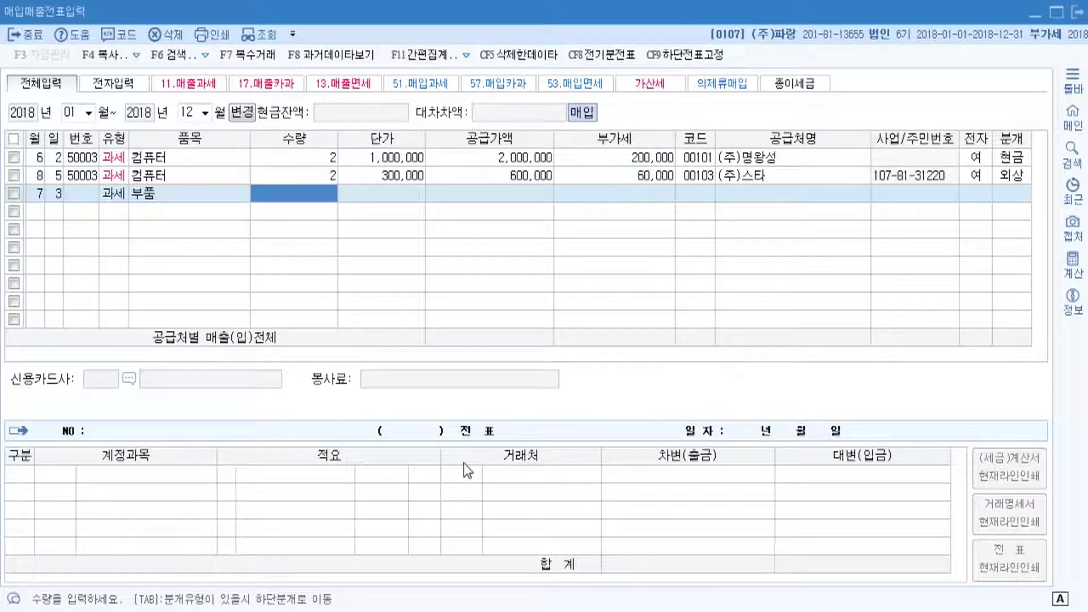
{"action": "type", "text": "100"}
{"action": "key", "text": "Return"}
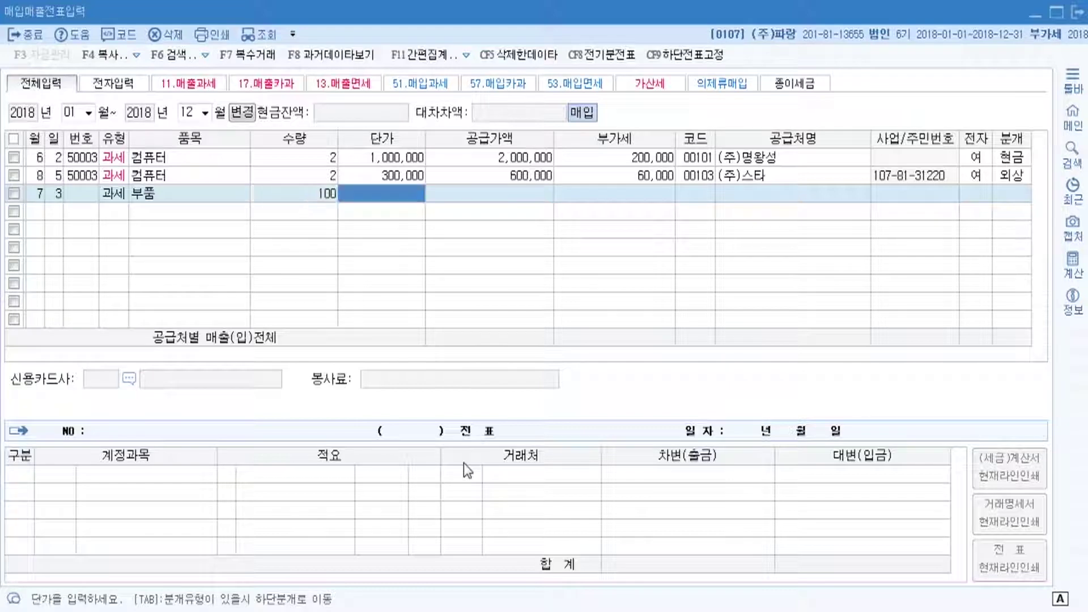
{"action": "type", "text": "5"}
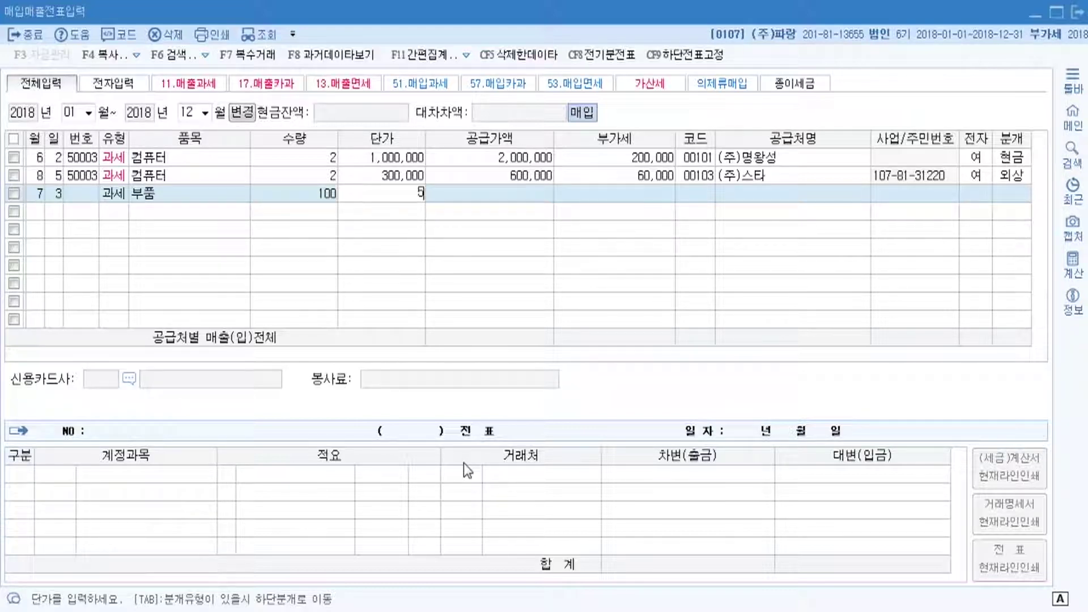
{"action": "type", "text": "0"}
{"action": "key", "text": "Return"}
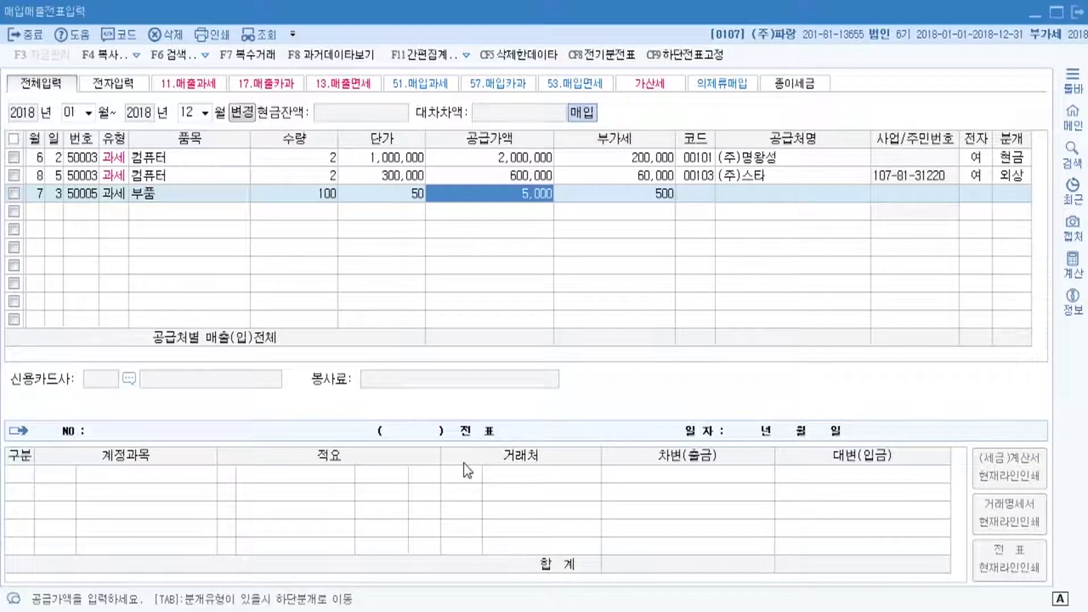
{"action": "left_click", "coordinate": [384, 194]}
{"action": "type", "text": "000"}
{"action": "key", "text": "Return"}
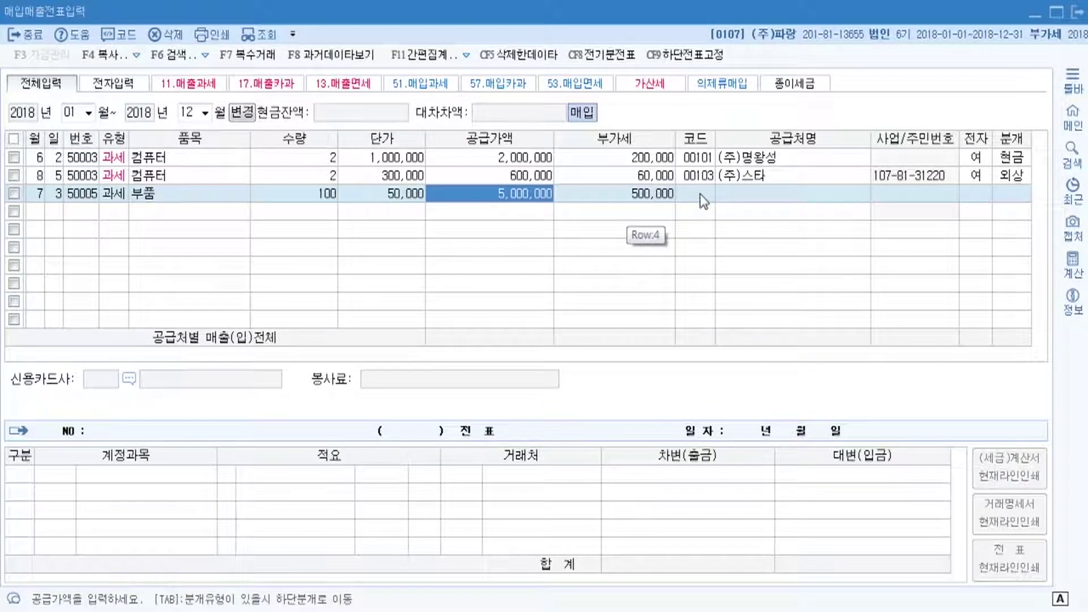
{"action": "key", "text": "Return"}
{"action": "key", "text": "Return"}
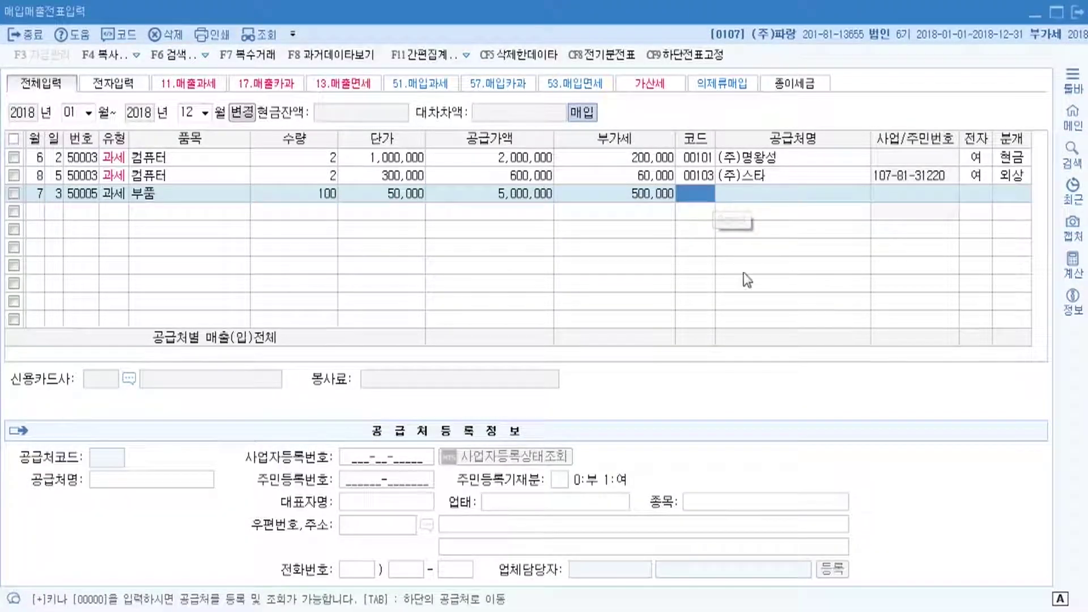
- Look up 화성 in the 거래처 list and choose (주)화성 as the 공급처 of the 7월 3일 entry
{"action": "key", "text": "F2"}
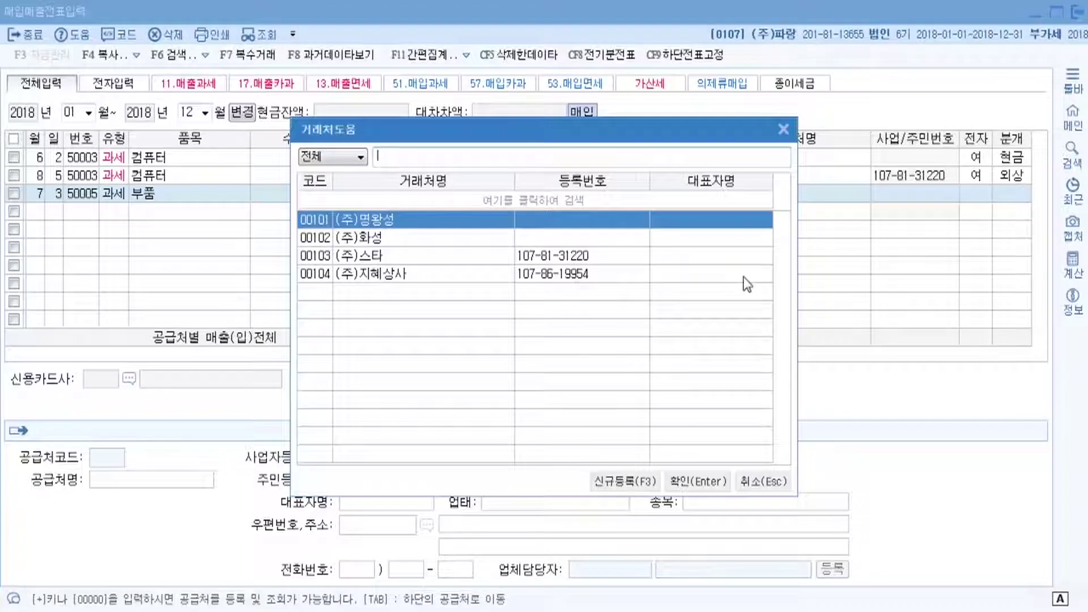
{"action": "type", "text": "화성"}
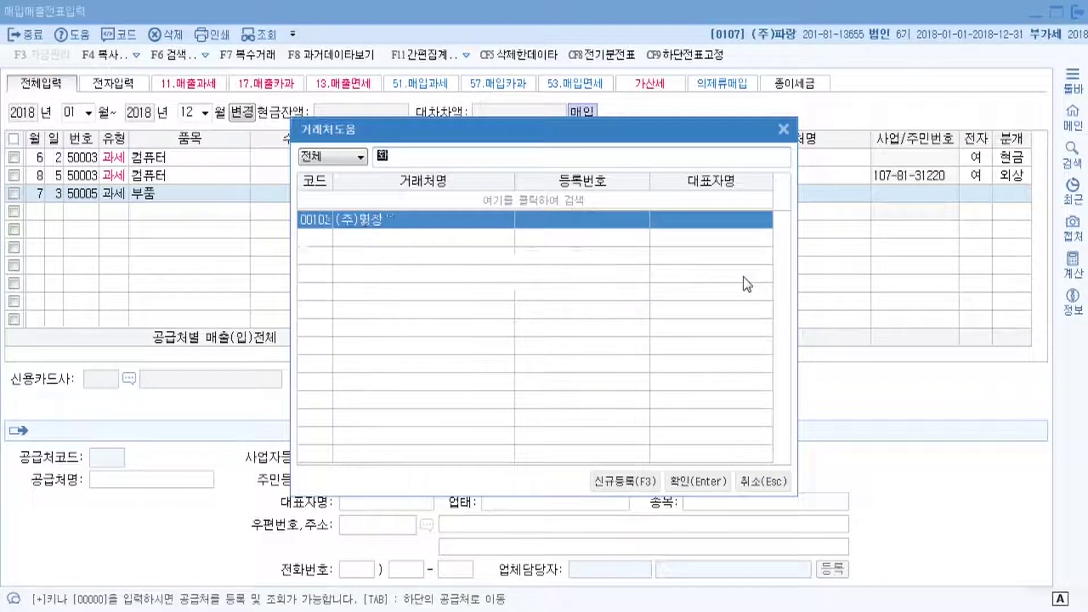
{"action": "key", "text": "Return"}
{"action": "key", "text": "Return"}
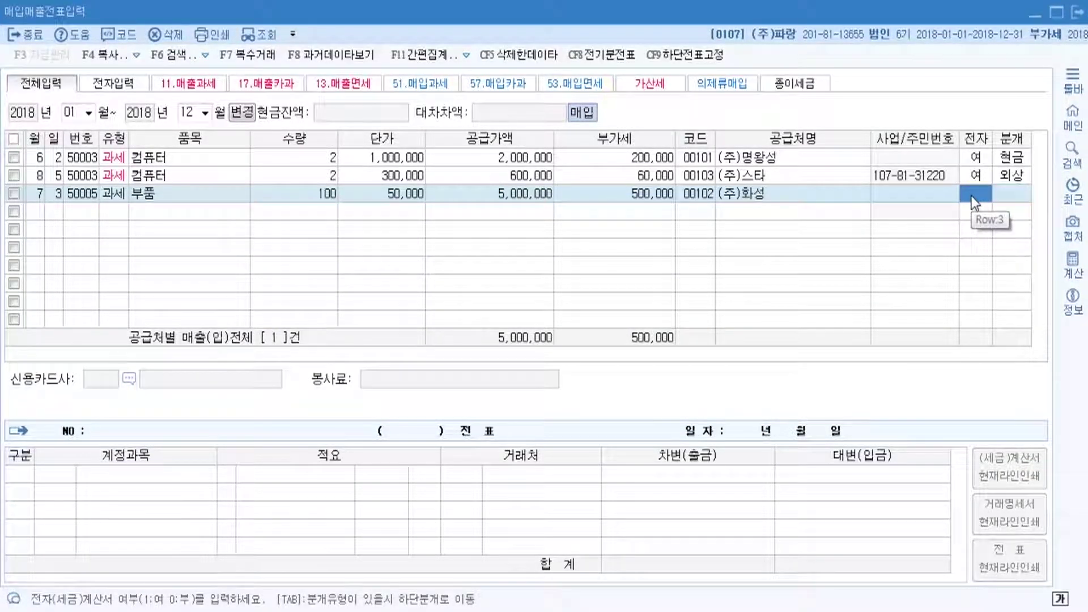
- Set the (주)화성 entry's 전자 field to 1 여 and, after checking the payment terms in the textbook PDF, its 분개 to 1 현금
{"action": "type", "text": "1"}
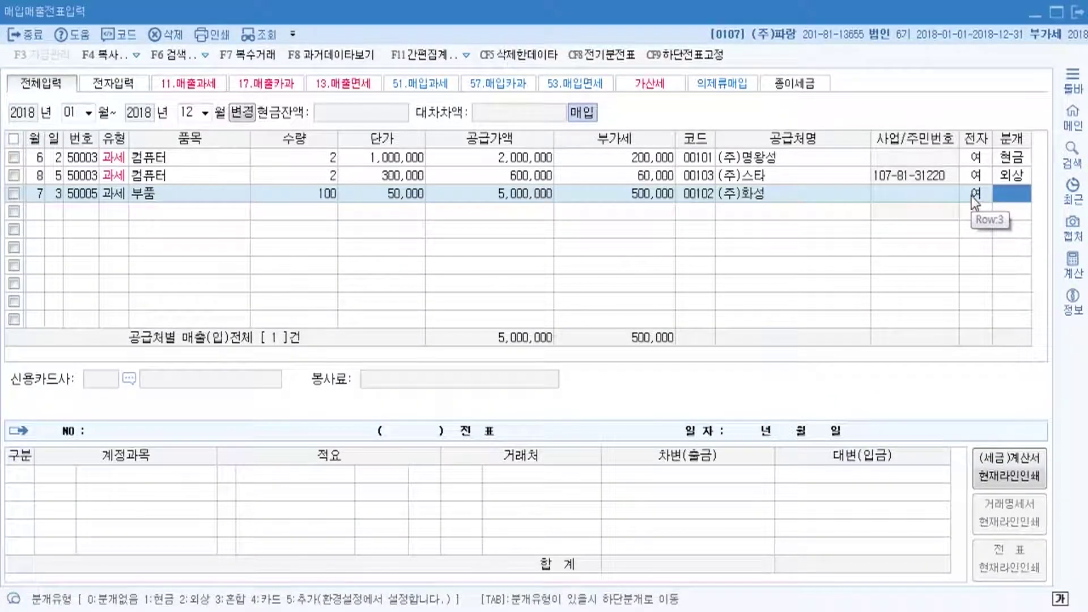
{"action": "key", "text": "alt+Tab"}
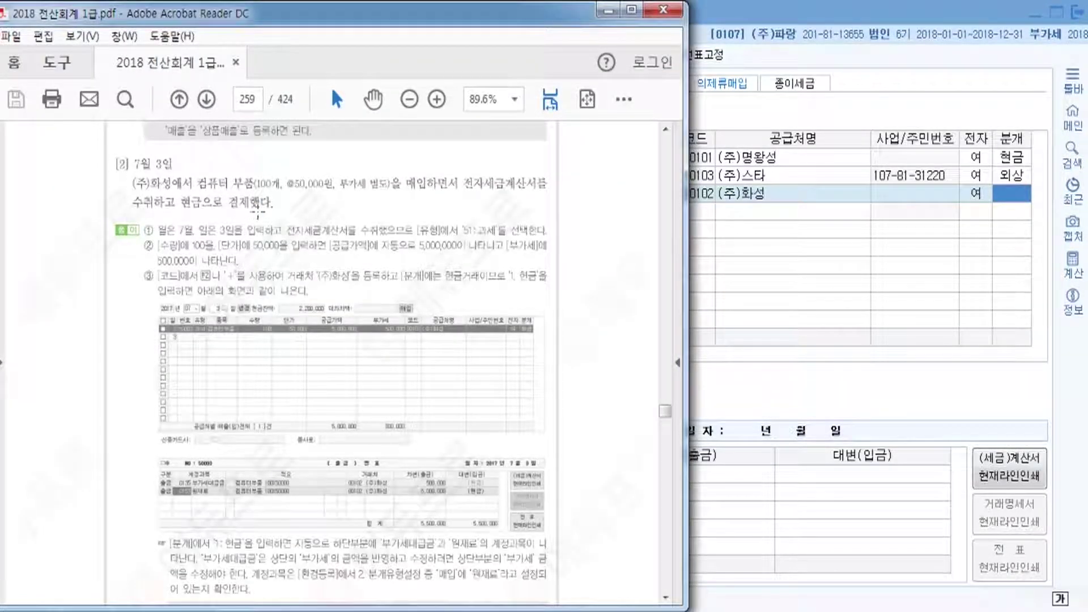
{"action": "left_click", "coordinate": [777, 18]}
{"action": "left_click", "coordinate": [1018, 201]}
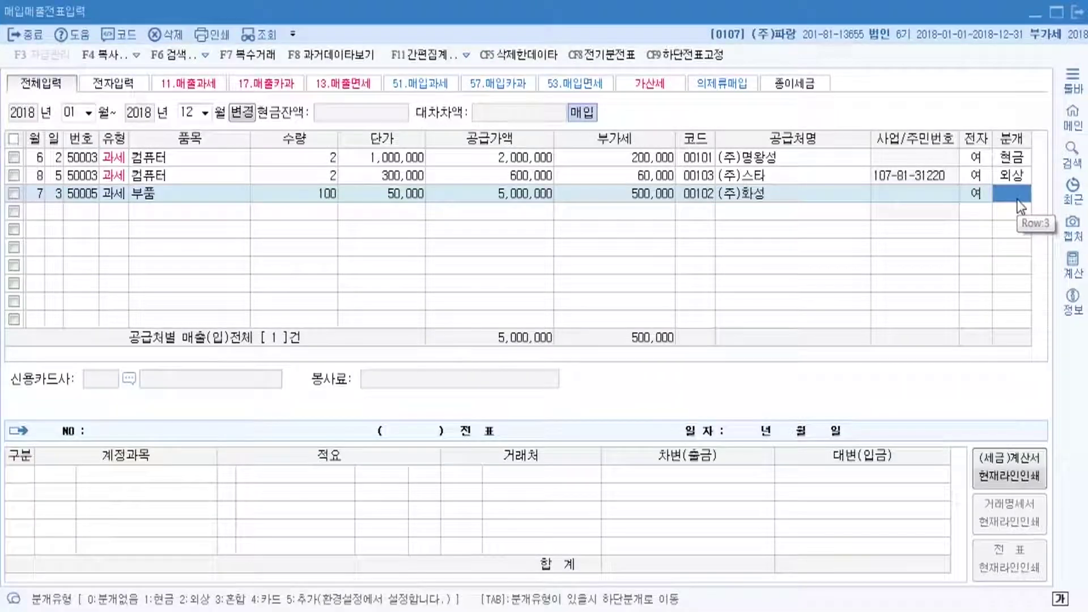
{"action": "type", "text": "1"}
{"action": "key", "text": "Return"}
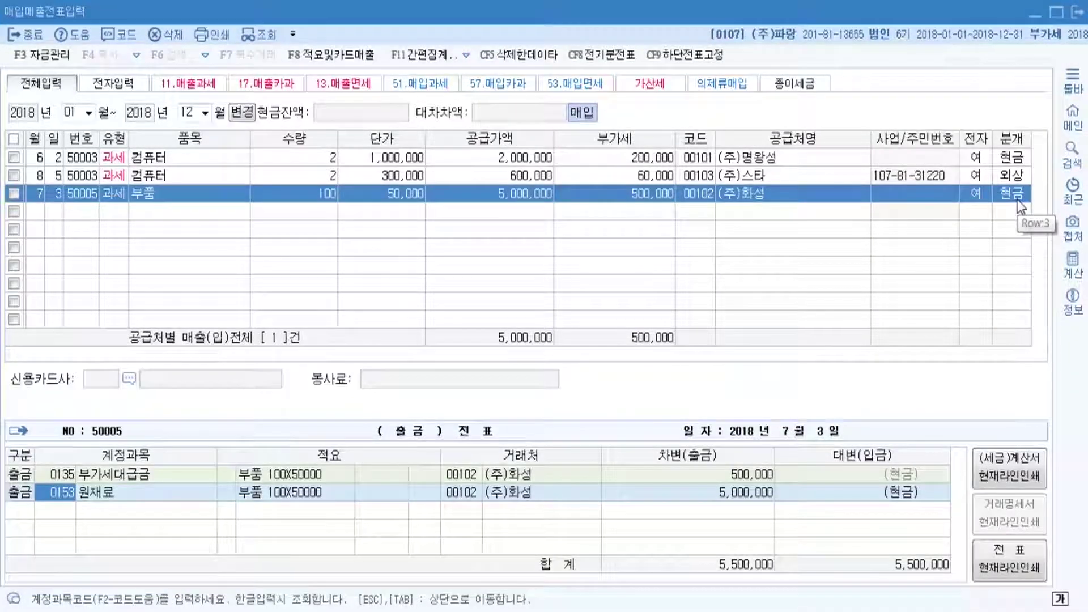
- Review the 부가세대급금 and 원재료 journal lines of the 7월 3일 voucher and return to a blank entry row
{"action": "left_click", "coordinate": [1018, 200]}
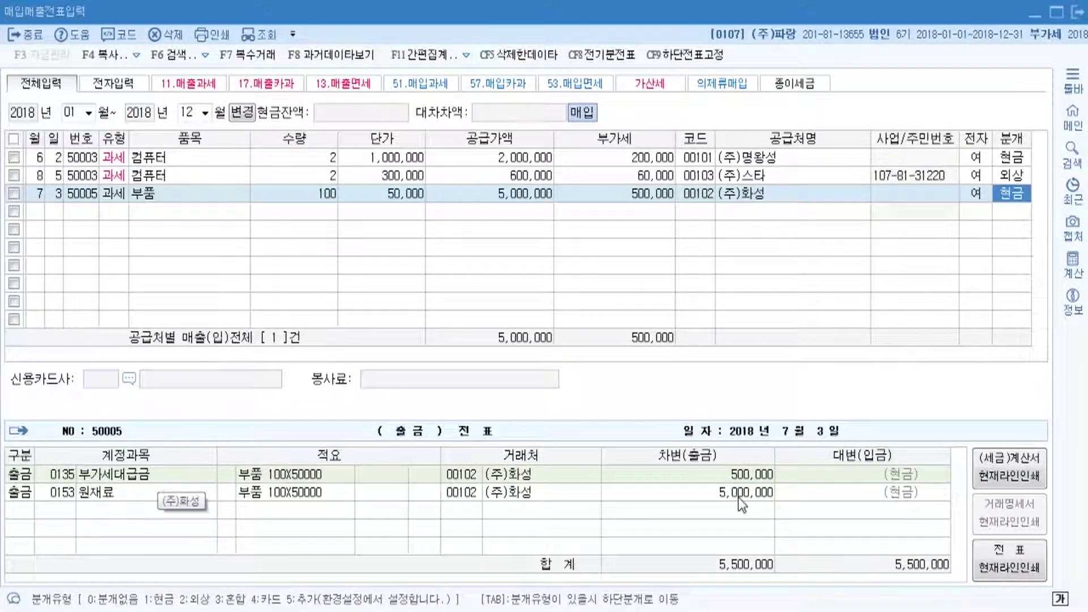
{"action": "left_click", "coordinate": [740, 477]}
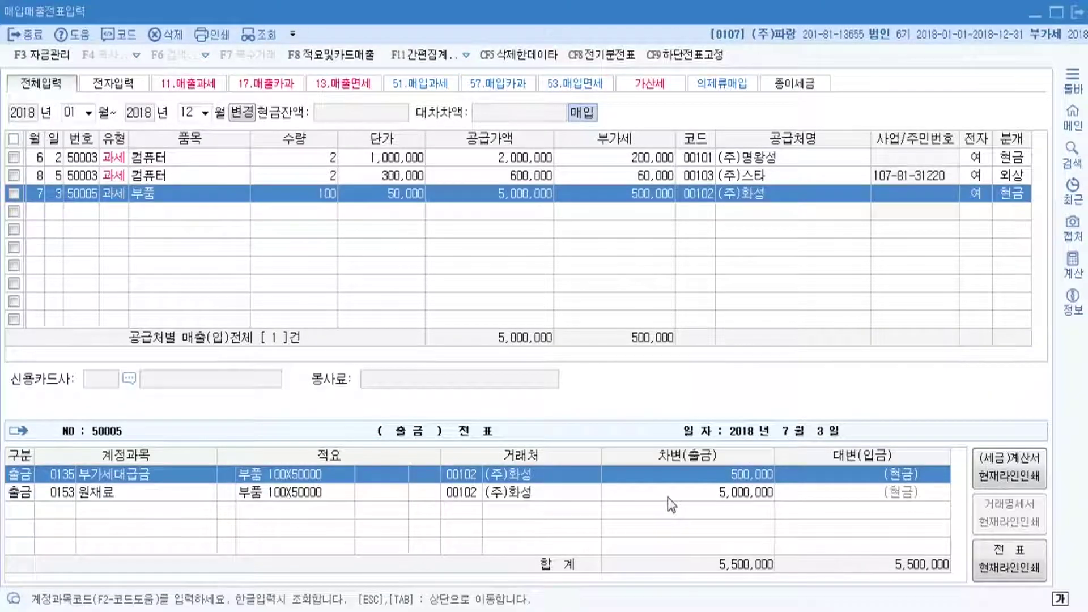
{"action": "left_click", "coordinate": [697, 492]}
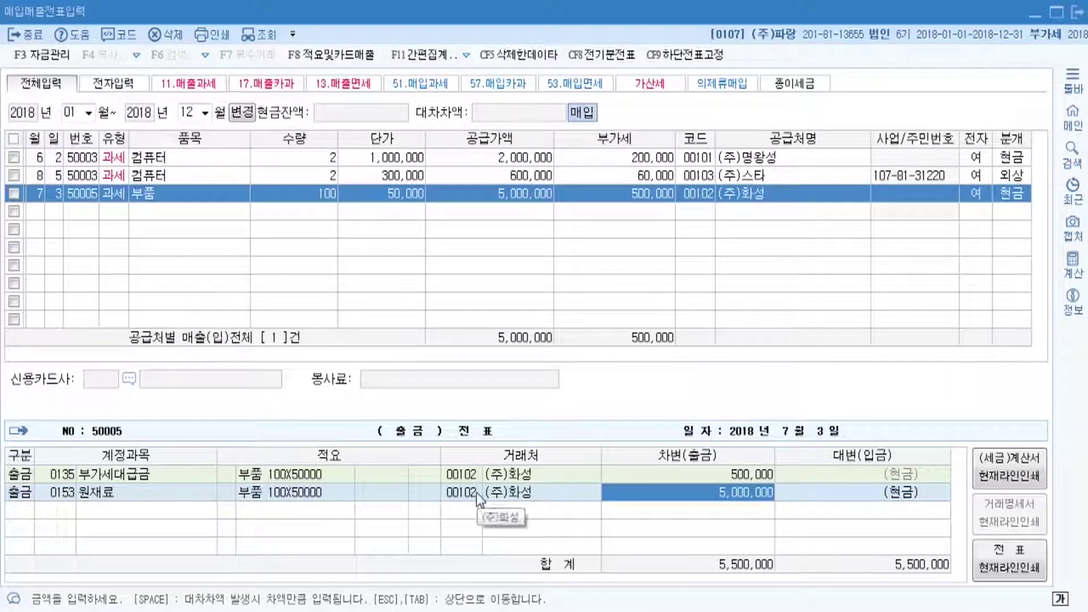
{"action": "key", "text": "Escape"}
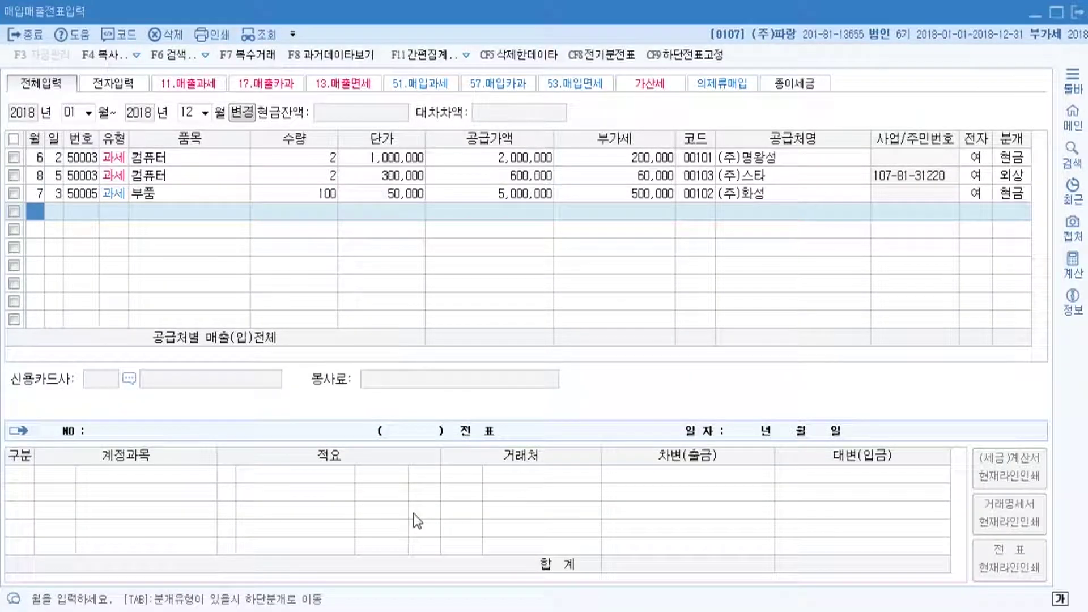
- Read the 9월 7일 (주)지혜상사 sales exercise in the textbook PDF and switch back to 매입매출전표입력
{"action": "mouse_move", "coordinate": [496, 611]}
{"action": "left_click", "coordinate": [493, 544]}
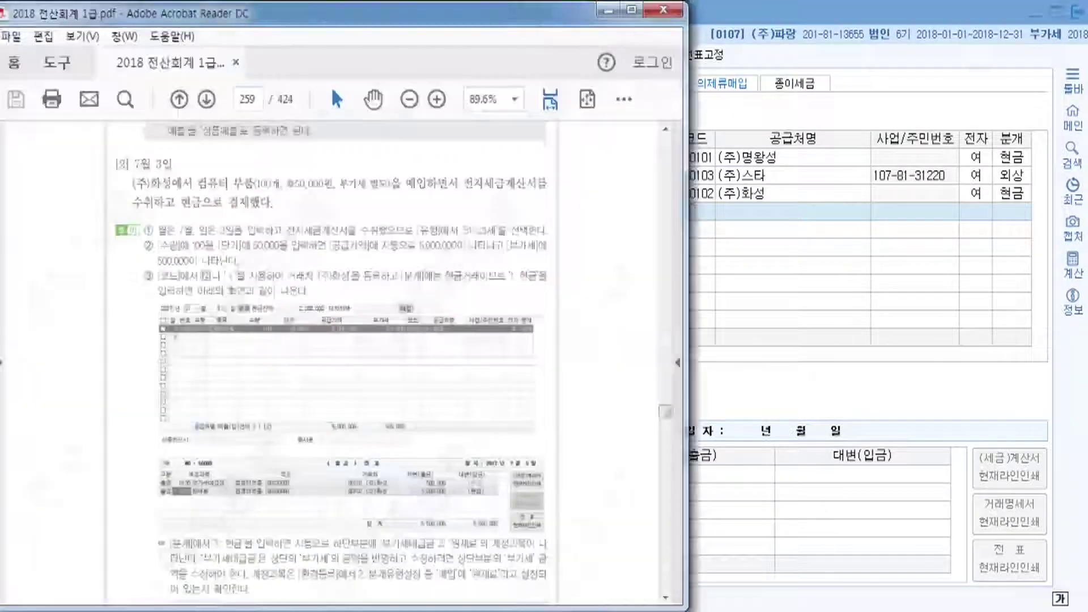
{"action": "scroll", "coordinate": [343, 451], "scroll_direction": "down", "scroll_amount": 15}
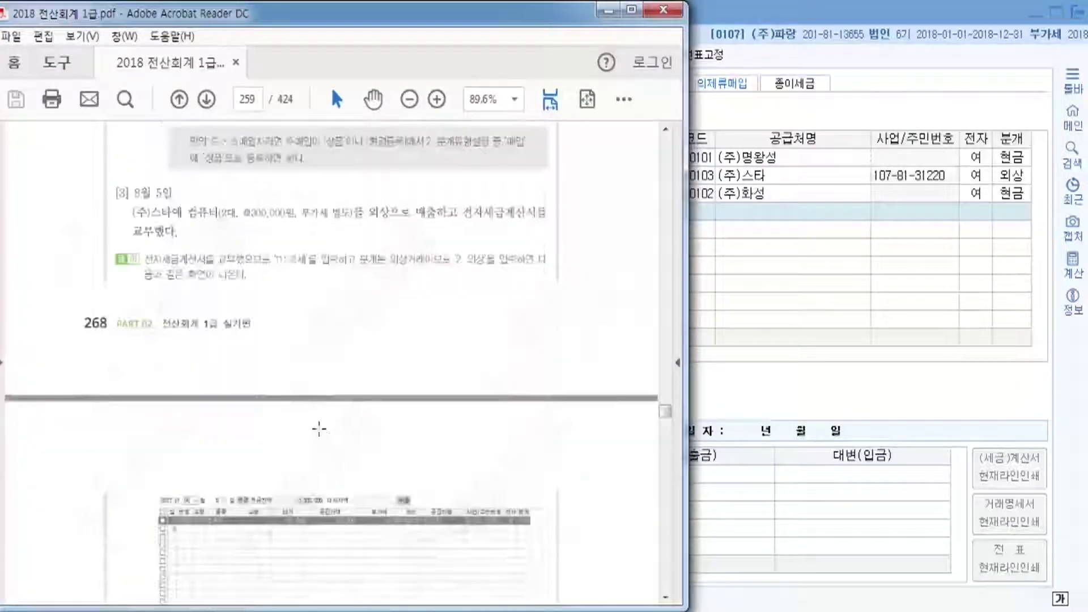
{"action": "scroll", "coordinate": [309, 425], "scroll_direction": "down", "scroll_amount": 5}
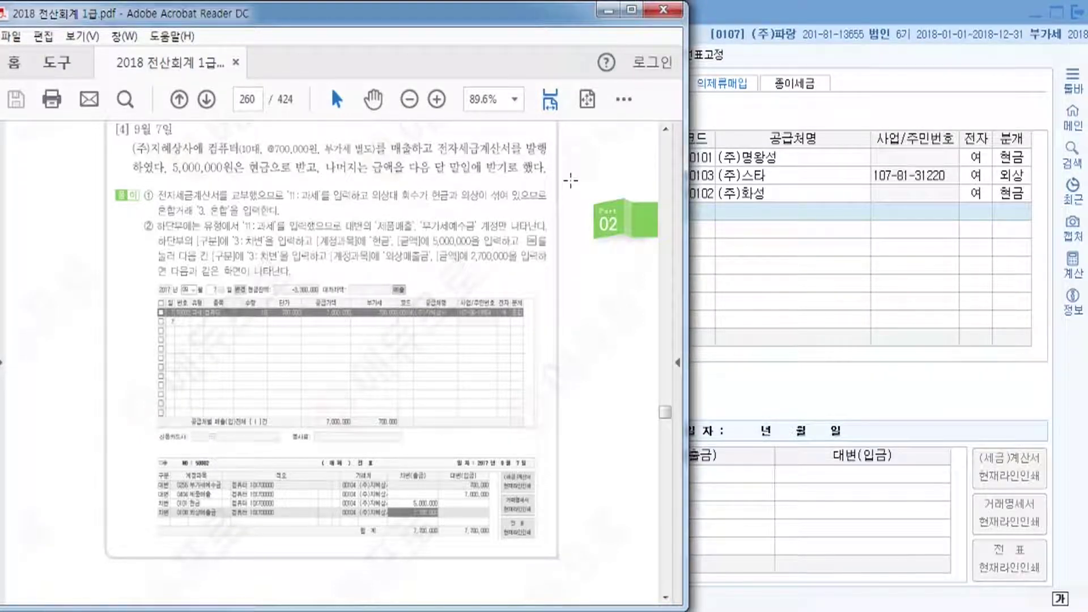
{"action": "left_click", "coordinate": [736, 11]}
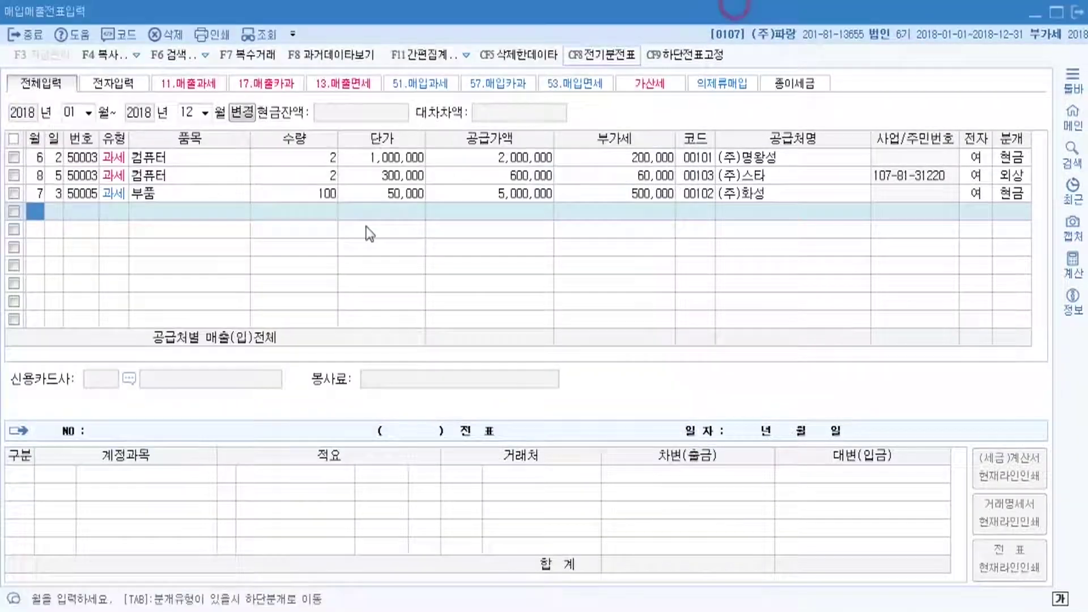
- Date a new voucher entry 9월 7일 and recheck the (주)지혜상사 exercise's invoice and payment terms in the textbook PDF
{"action": "type", "text": "9"}
{"action": "key", "text": "Return"}
{"action": "type", "text": "7"}
{"action": "key", "text": "Return"}
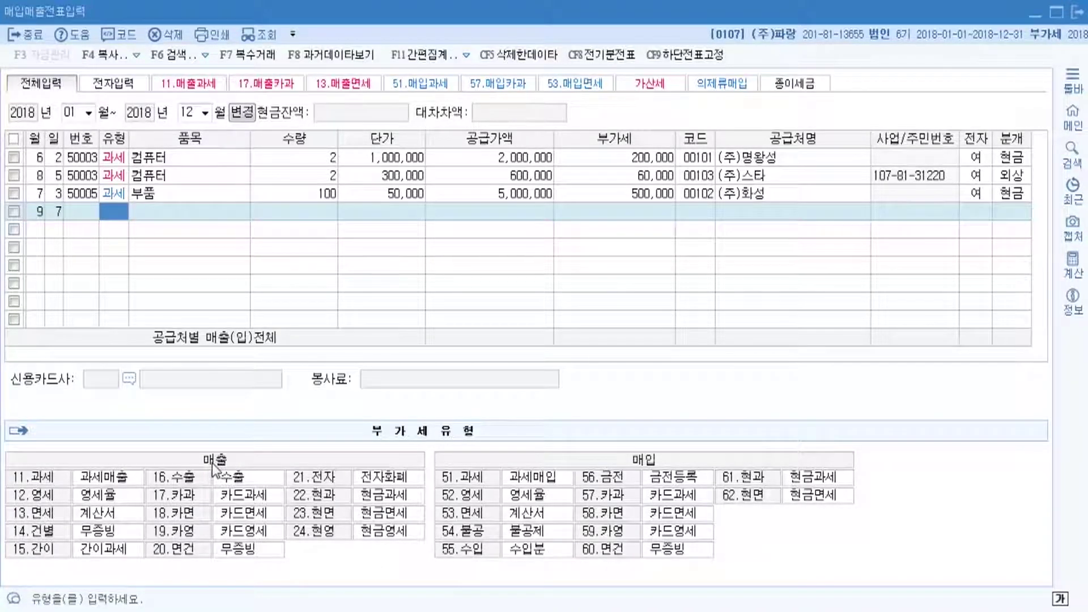
{"action": "key", "text": "alt+Tab"}
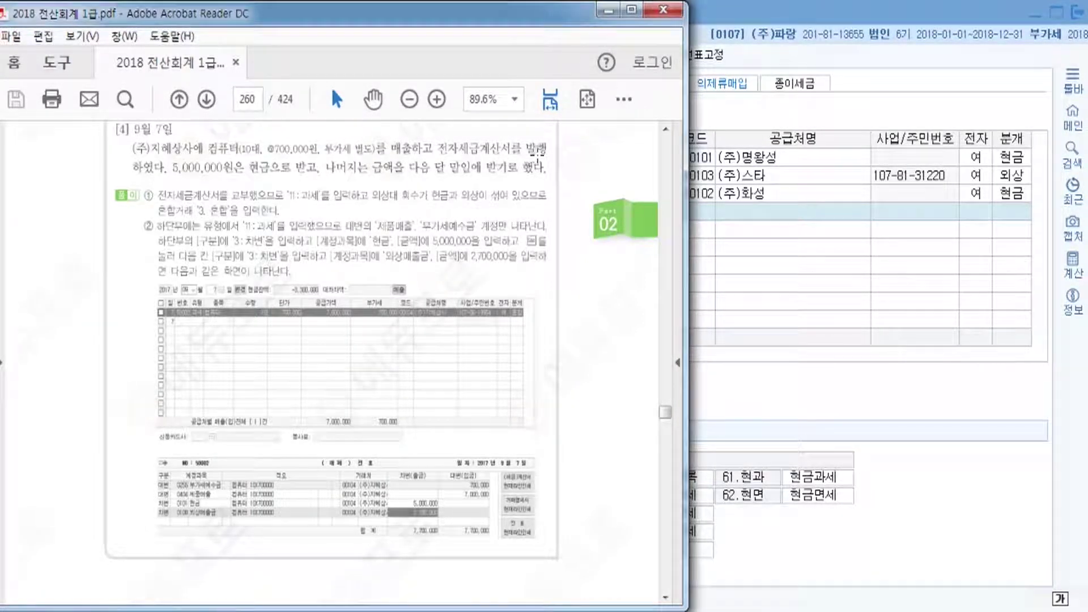
{"action": "left_click", "coordinate": [745, 11]}
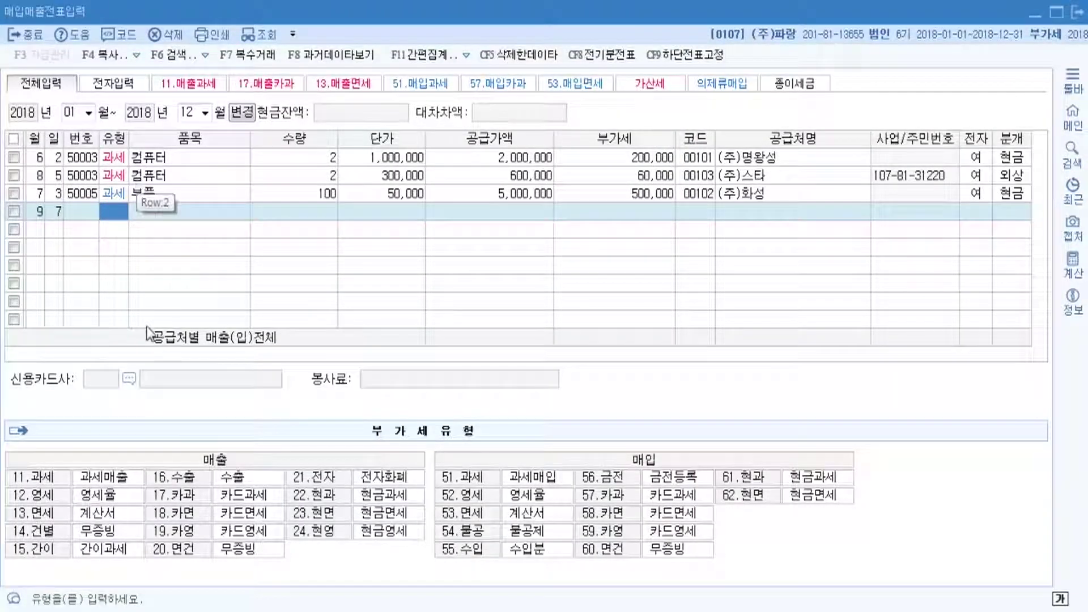
- Fill in the 9월 7일 entry with 유형 11.과세, 품목 컴퓨터, 수량 10 and 단가 700,000
{"action": "left_click", "coordinate": [41, 474]}
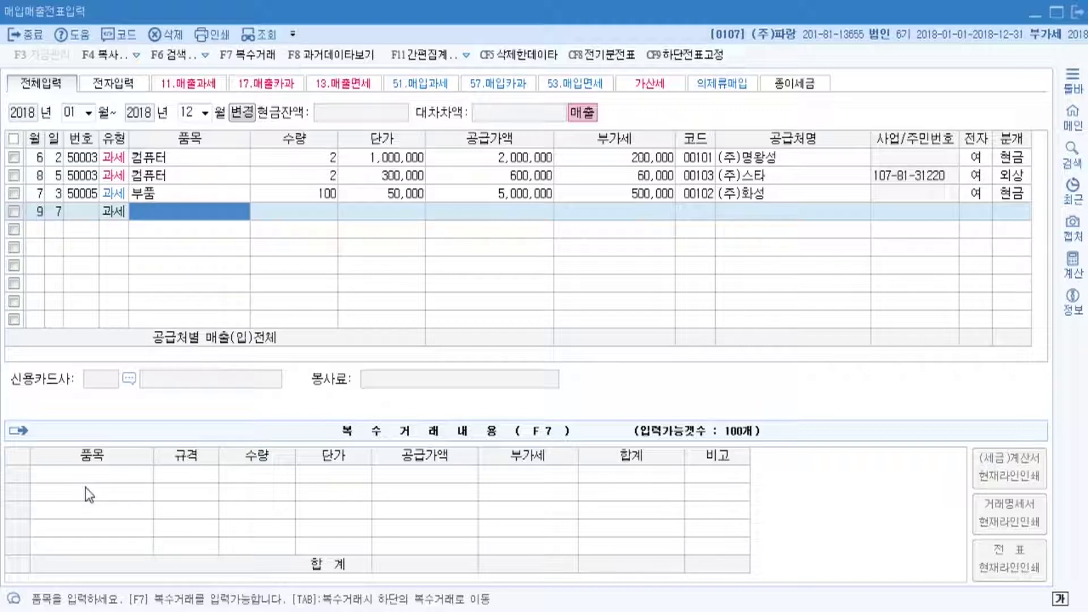
{"action": "type", "text": "컴퓨"}
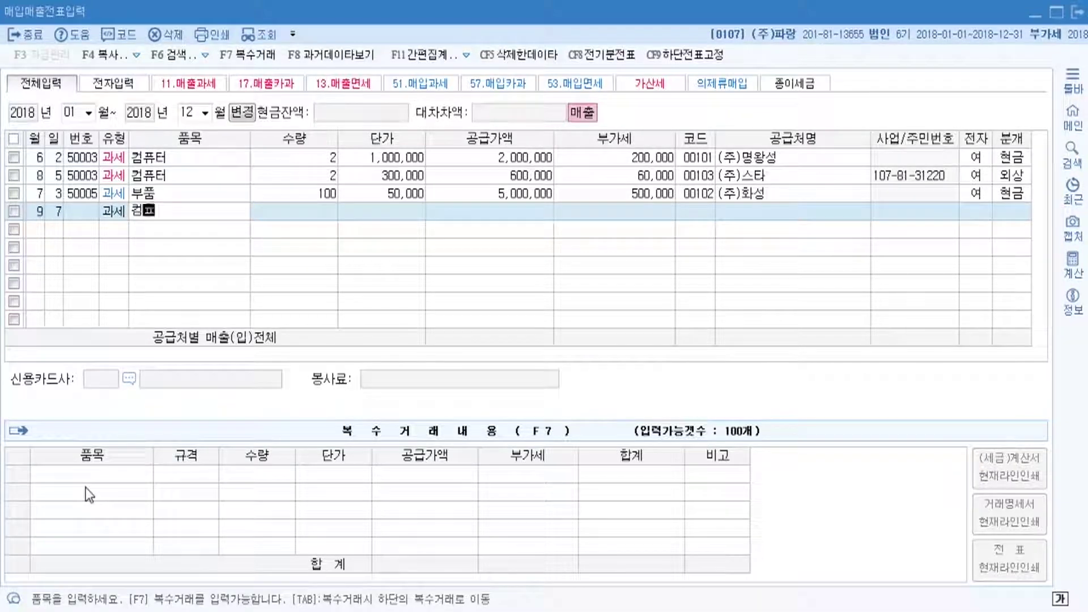
{"action": "type", "text": "터"}
{"action": "key", "text": "Return"}
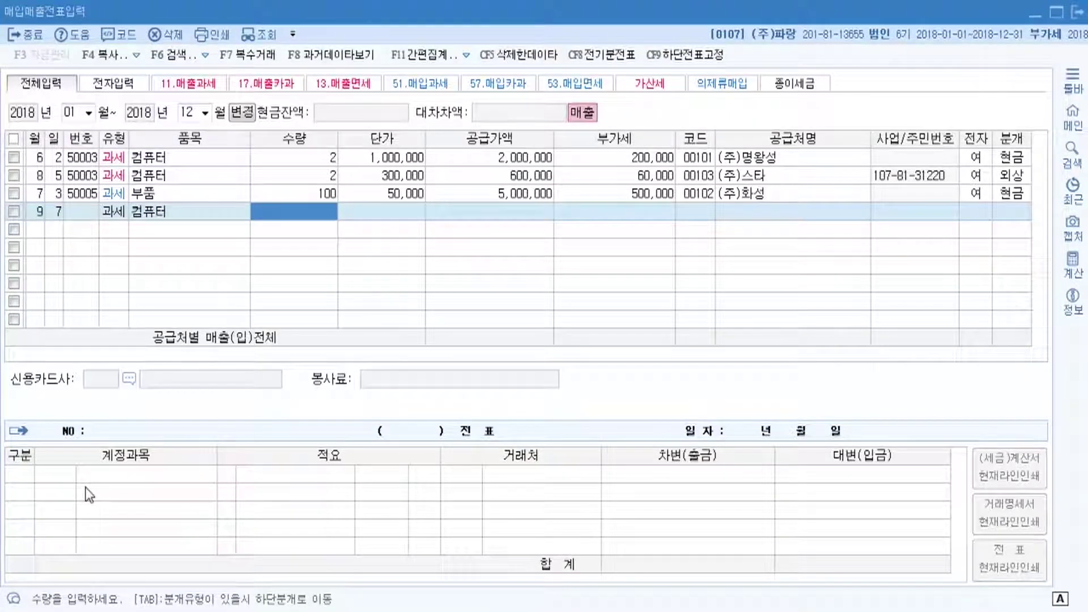
{"action": "type", "text": "10"}
{"action": "key", "text": "Return"}
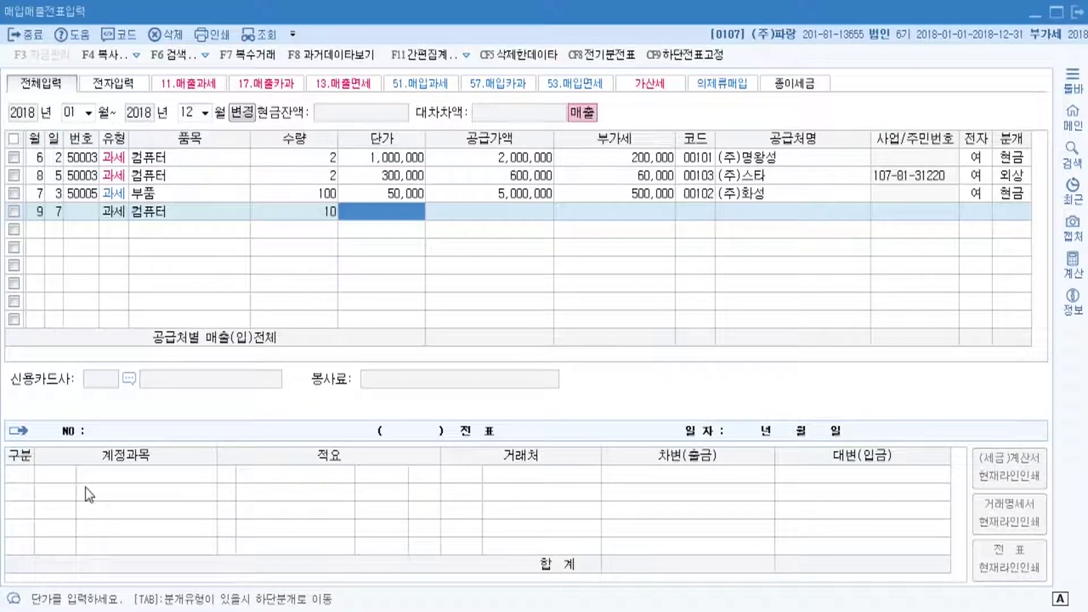
{"action": "type", "text": "7000000"}
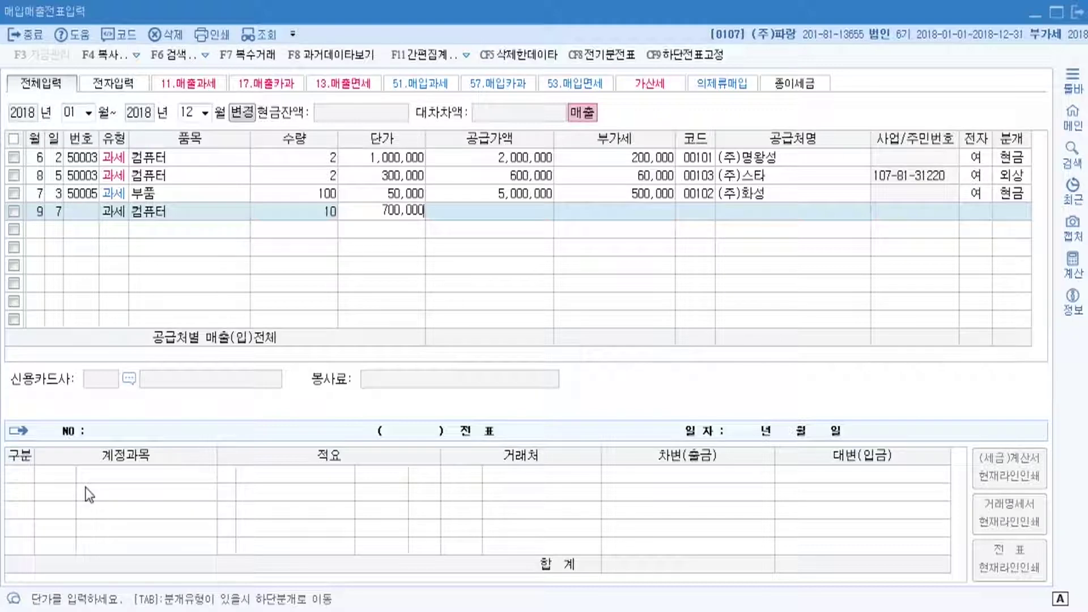
{"action": "key", "text": "Return"}
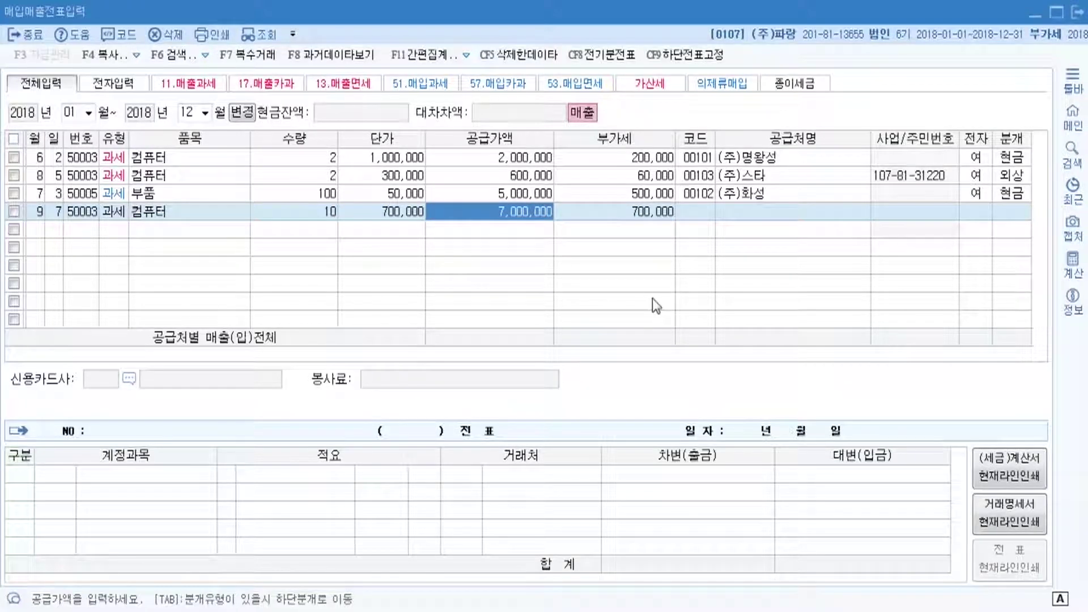
{"action": "key", "text": "Return"}
{"action": "key", "text": "Return"}
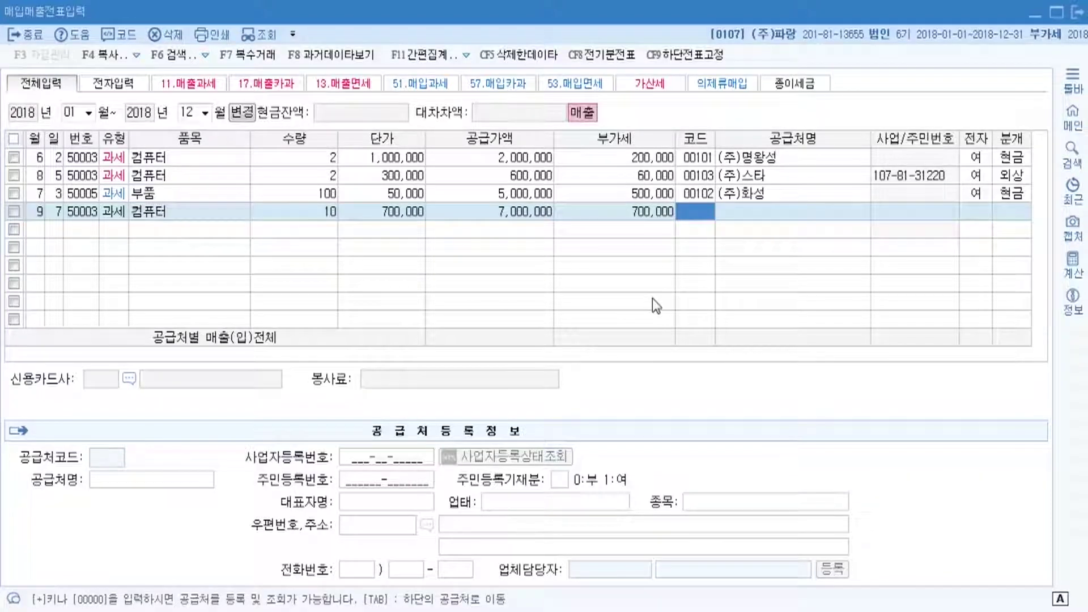
- Find (주)지혜상사 by searching 지혜, assign it as the entry's 공급처, and set 전자 to 1 여
{"action": "key", "text": "F2"}
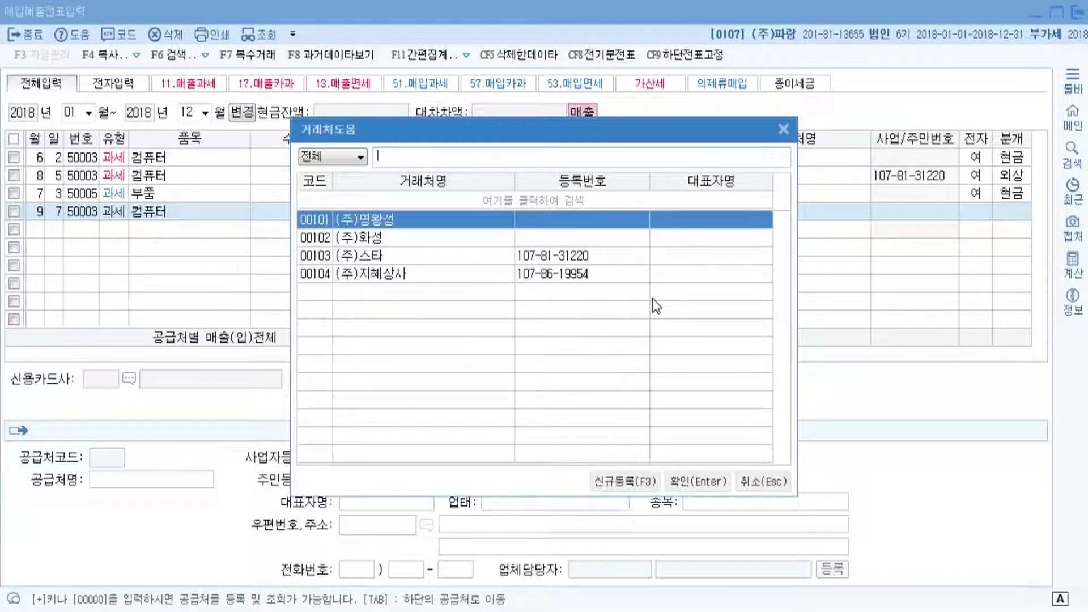
{"action": "type", "text": "지혜"}
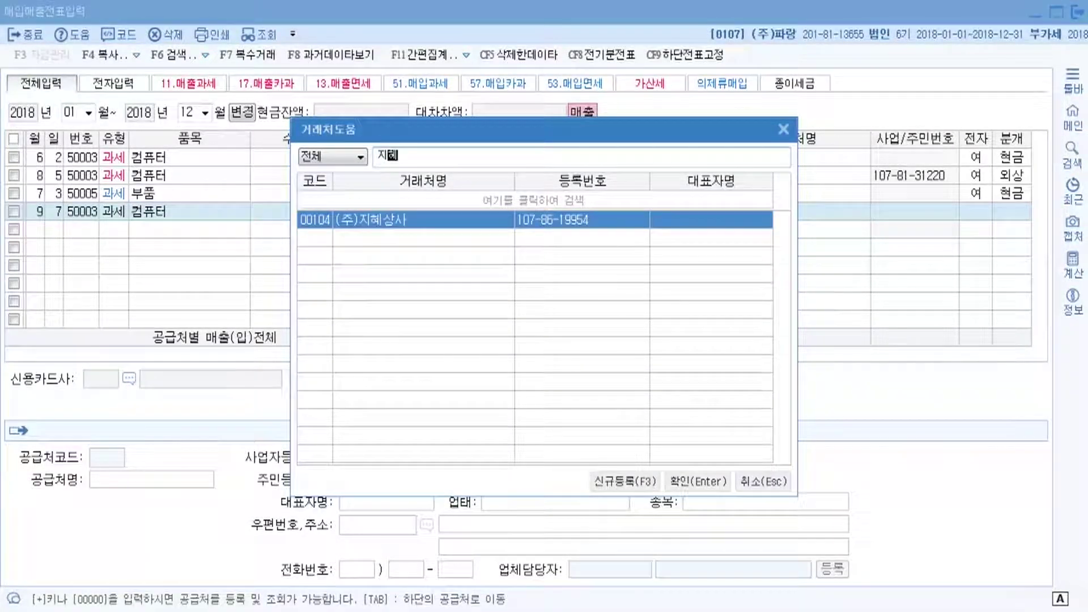
{"action": "key", "text": "Return"}
{"action": "key", "text": "Return"}
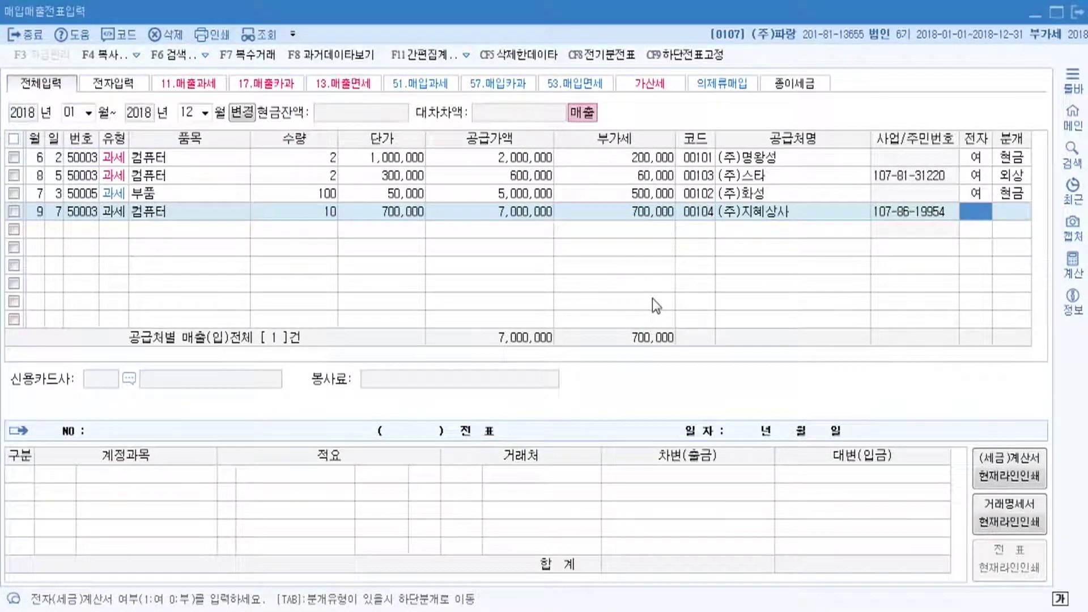
{"action": "type", "text": "1"}
{"action": "key", "text": "Return"}
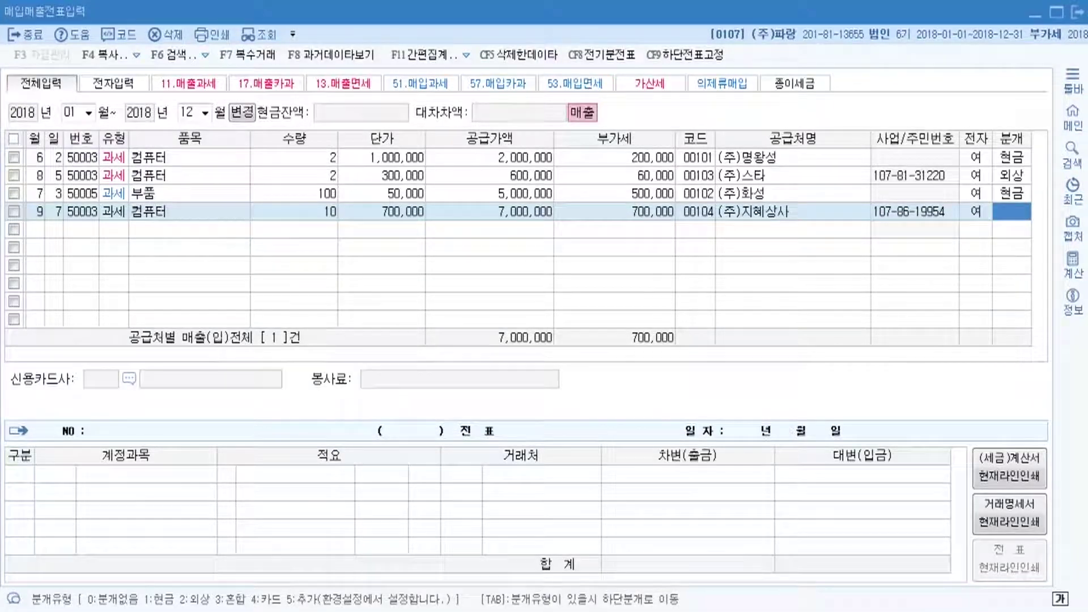
- Check the (주)지혜상사 payment terms in the textbook PDF and set the entry's 분개 to 3 혼합
{"action": "left_click", "coordinate": [452, 587]}
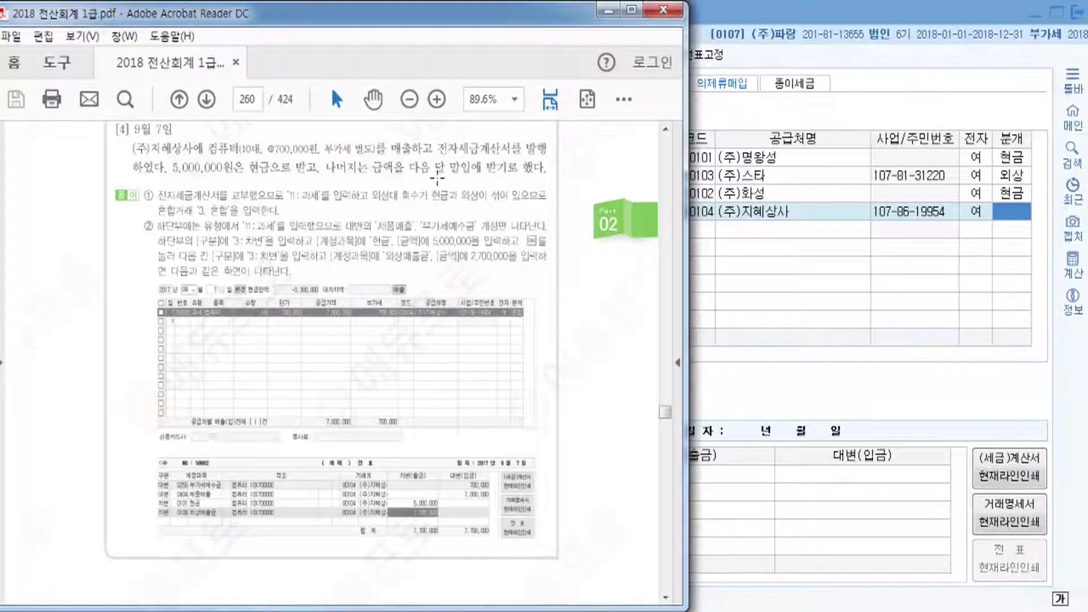
{"action": "left_click", "coordinate": [1034, 218]}
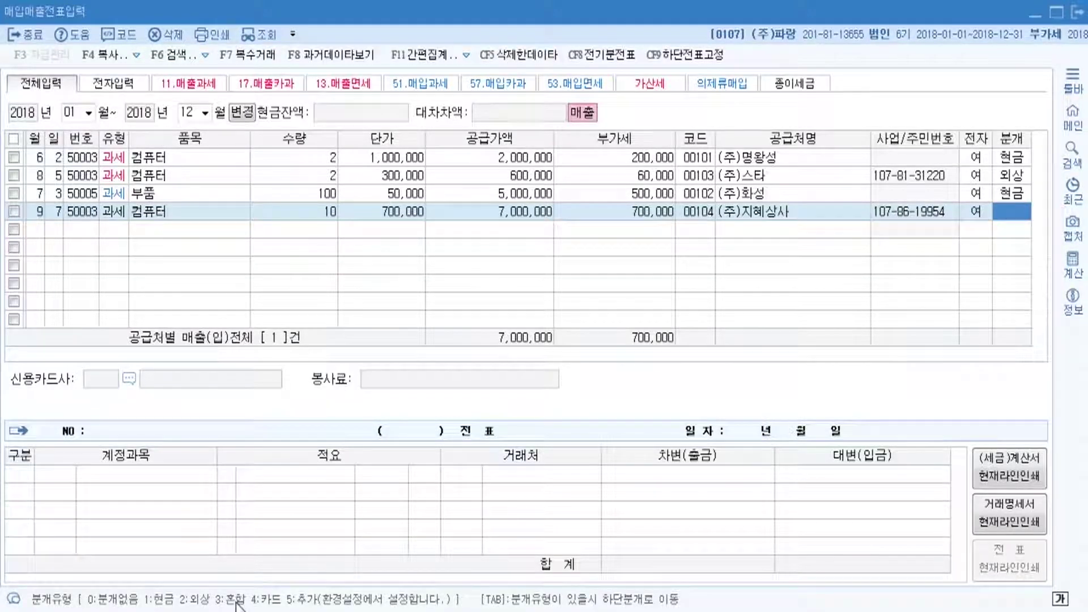
{"action": "type", "text": "3"}
{"action": "key", "text": "Return"}
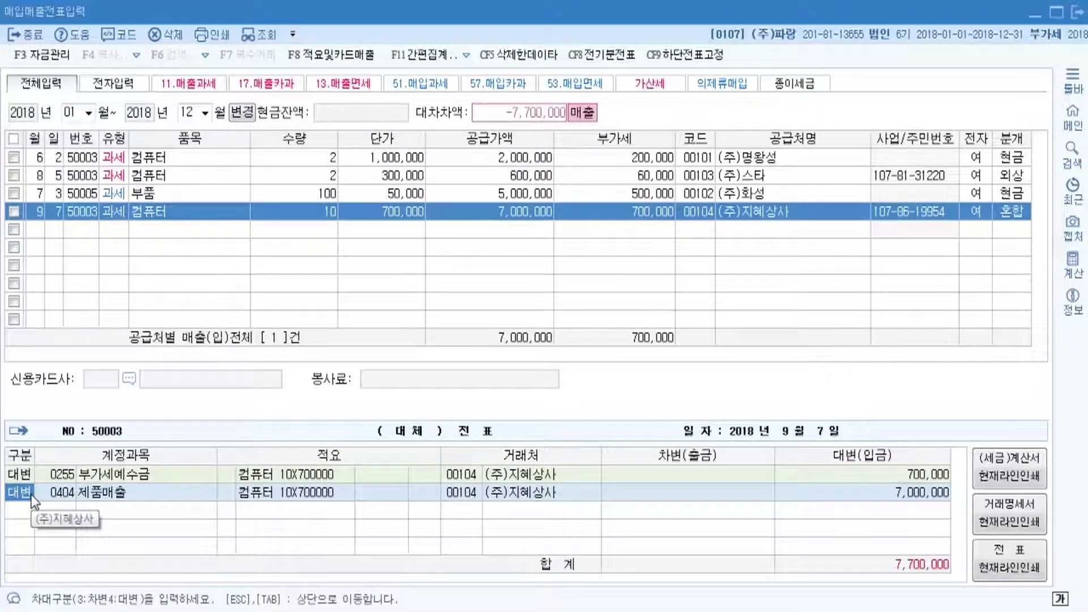
- Review the accounts and amounts of the 부가세예수금 and 제품매출 credit lines in the 9월 7일 voucher
{"action": "left_click", "coordinate": [132, 478]}
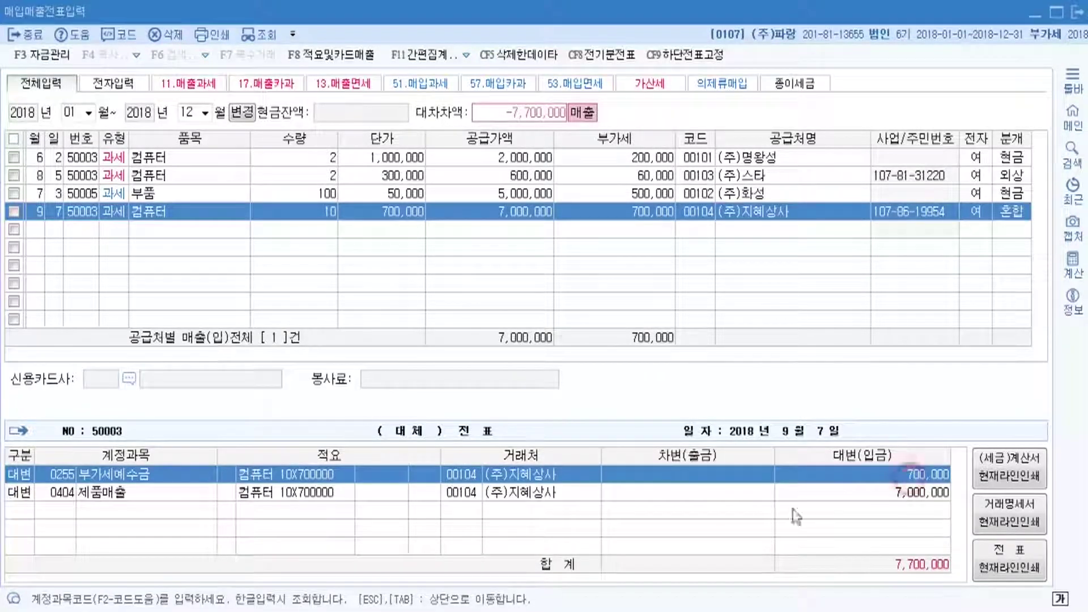
{"action": "left_click", "coordinate": [121, 495]}
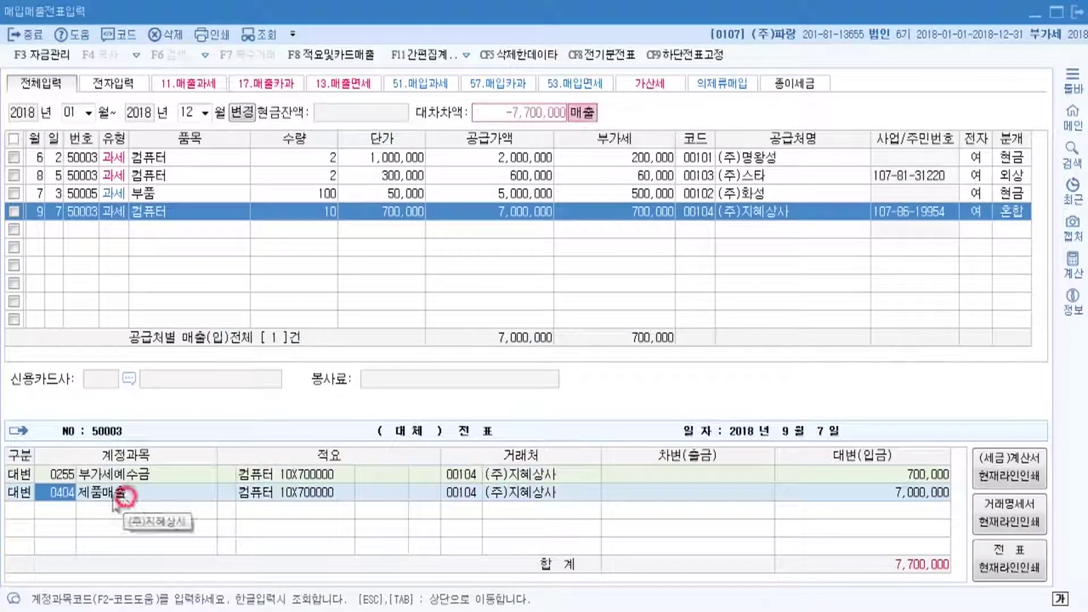
{"action": "left_click", "coordinate": [895, 498]}
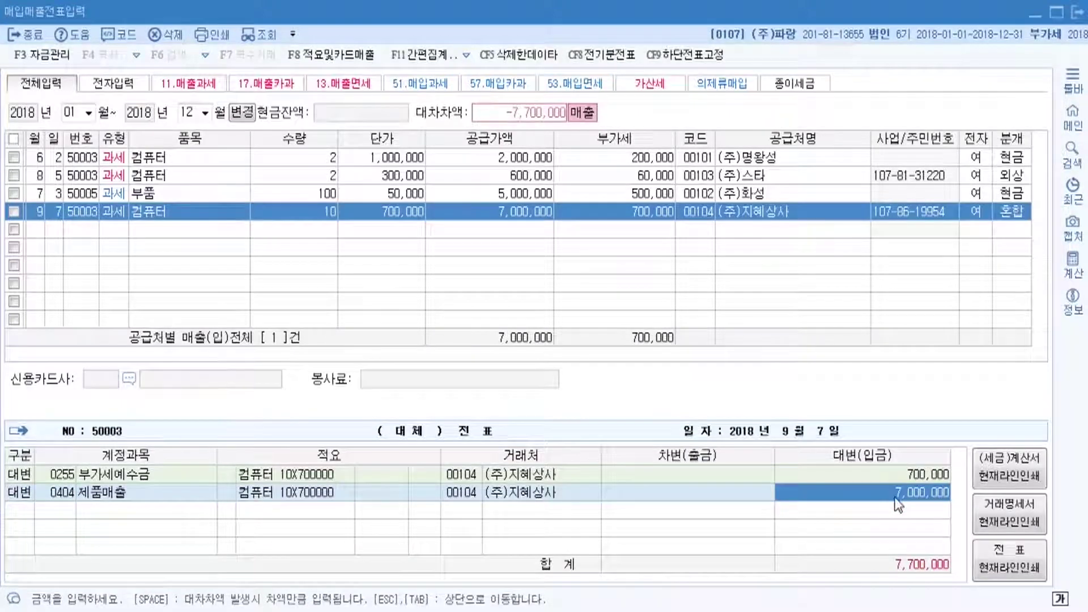
{"action": "left_click", "coordinate": [66, 495]}
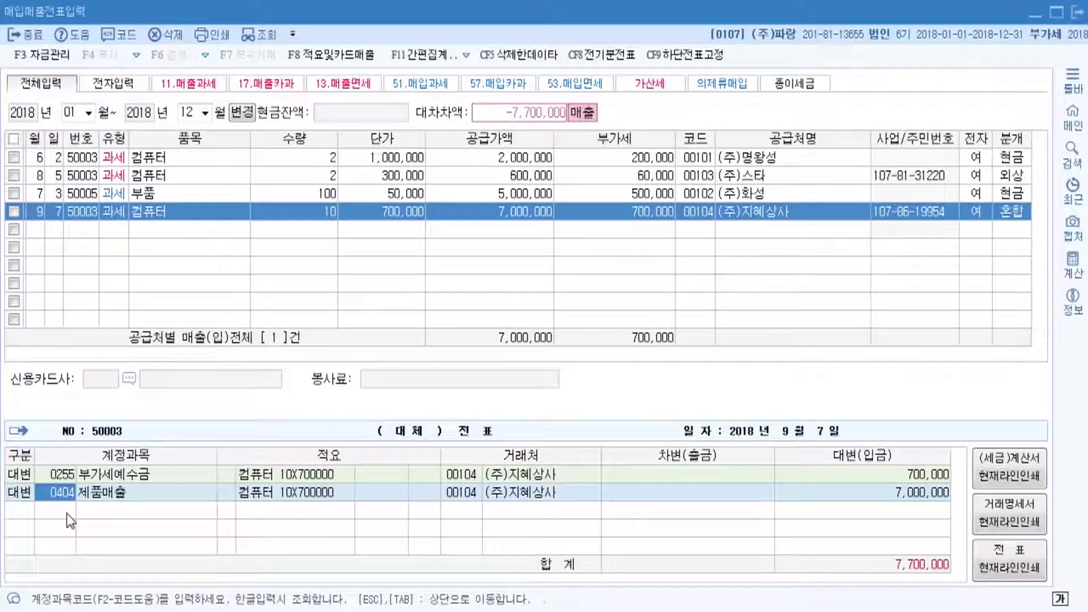
{"action": "key", "text": "Return"}
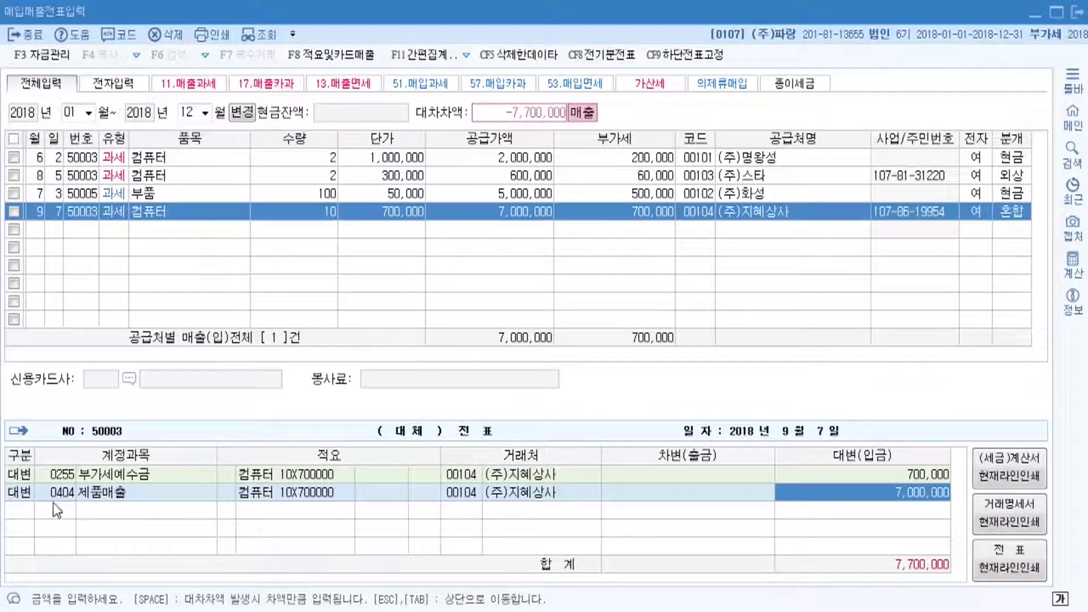
{"action": "left_click", "coordinate": [86, 492]}
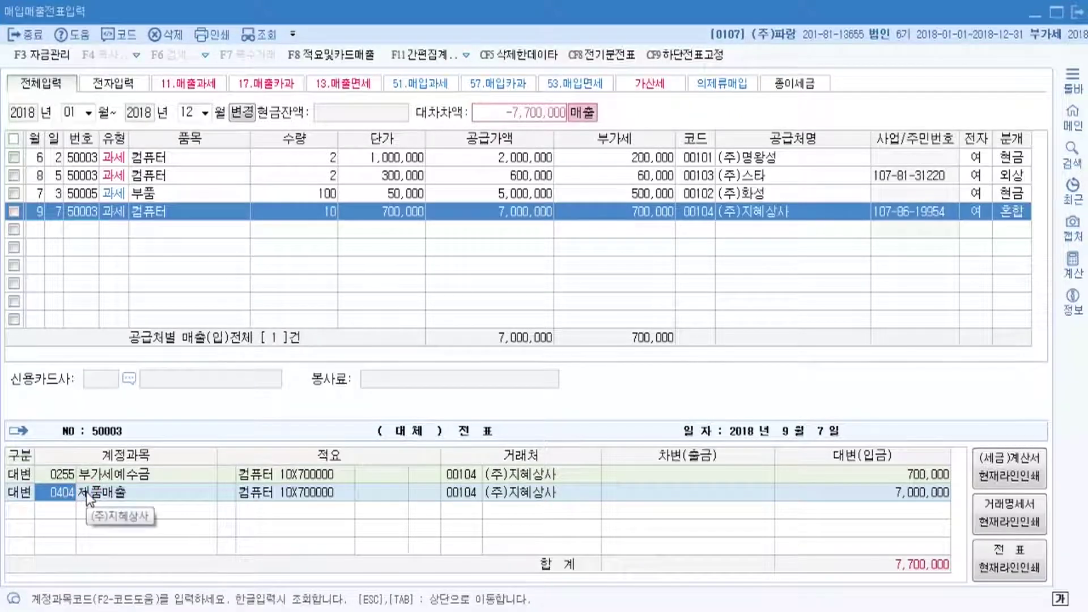
- Add a 차변 line below 제품매출 for account 현금 with an amount of 5,000,000
{"action": "key", "text": "Return"}
{"action": "key", "text": "Return"}
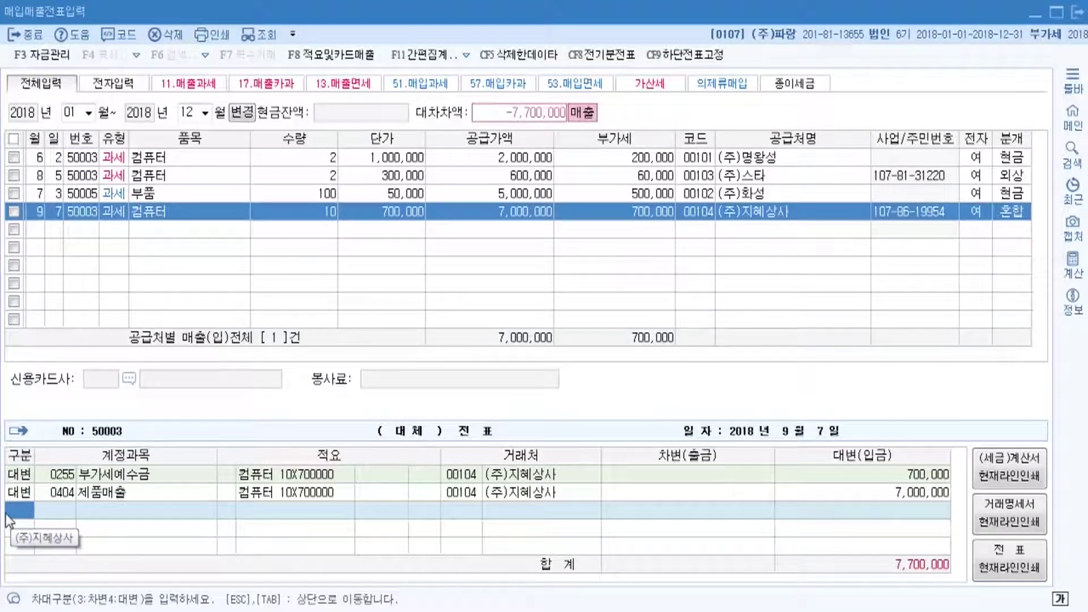
{"action": "type", "text": "3"}
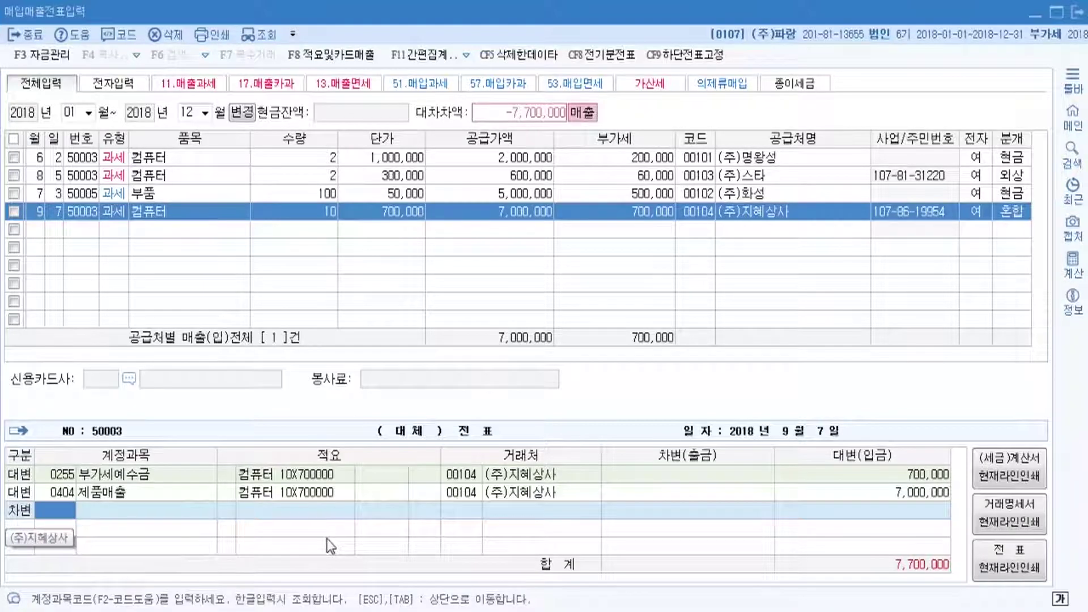
{"action": "left_click", "coordinate": [22, 513]}
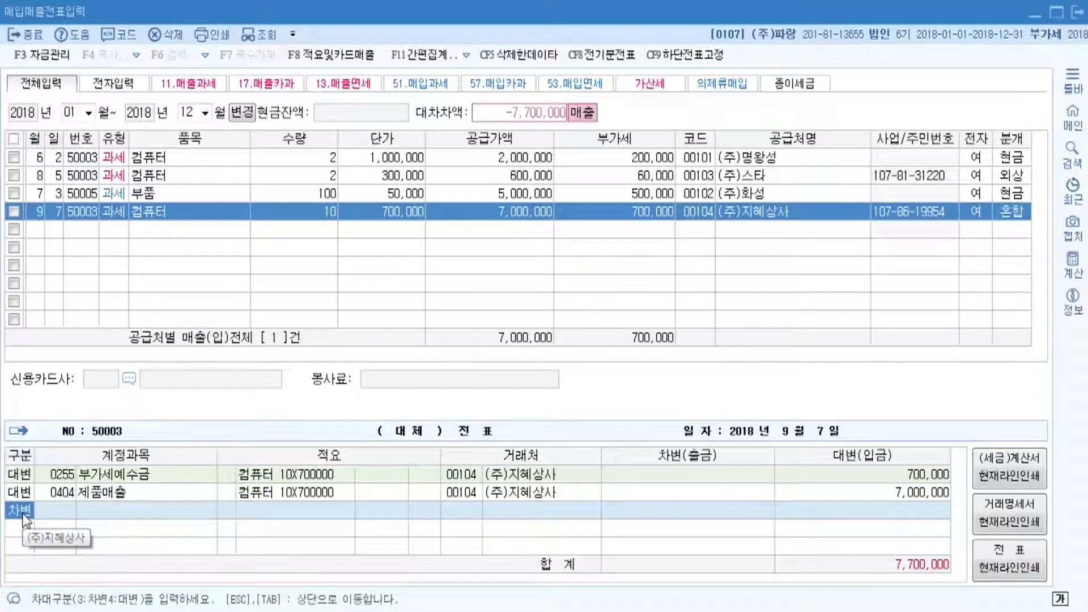
{"action": "key", "text": "Return"}
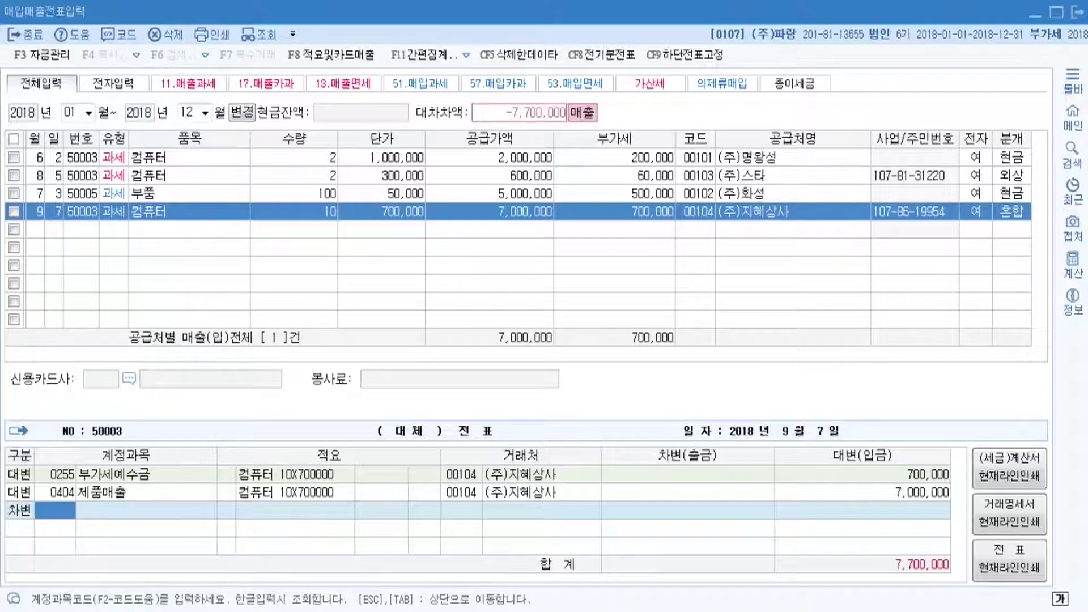
{"action": "key", "text": "F2"}
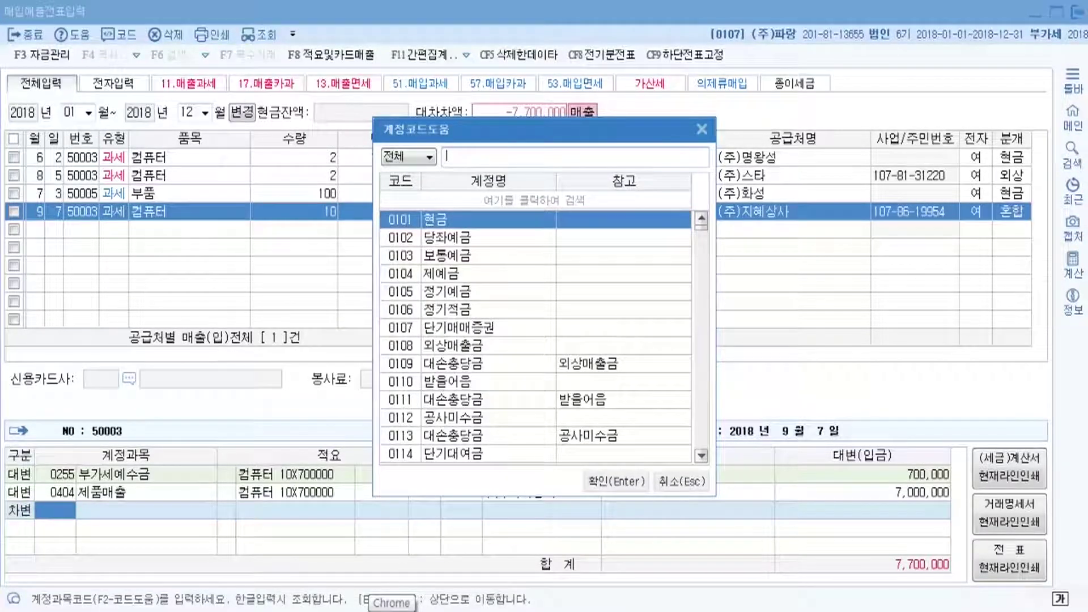
{"action": "type", "text": "현금"}
{"action": "key", "text": "Return"}
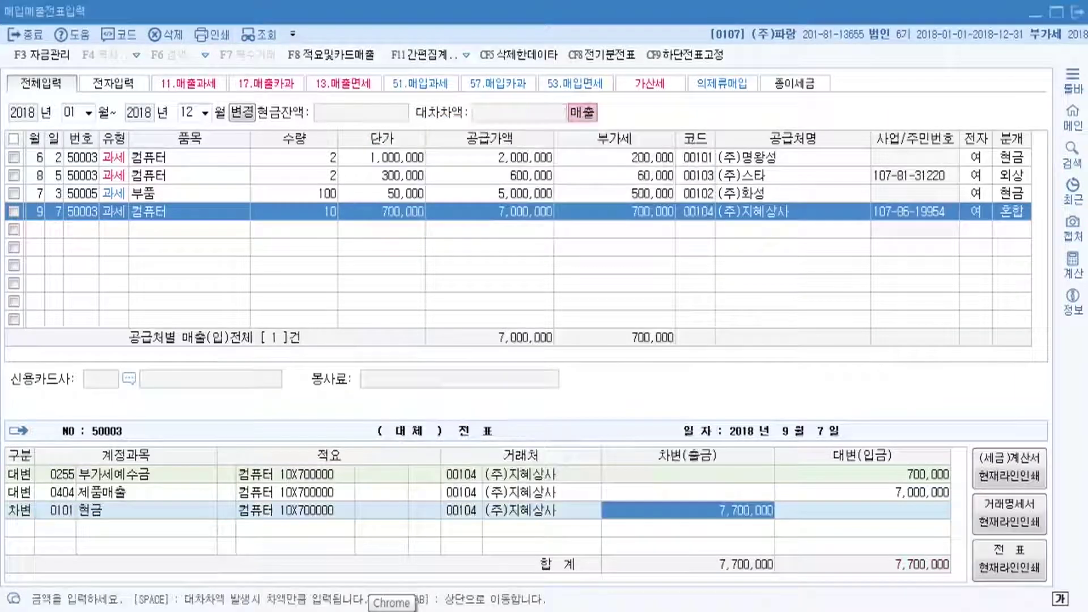
{"action": "type", "text": "5000000"}
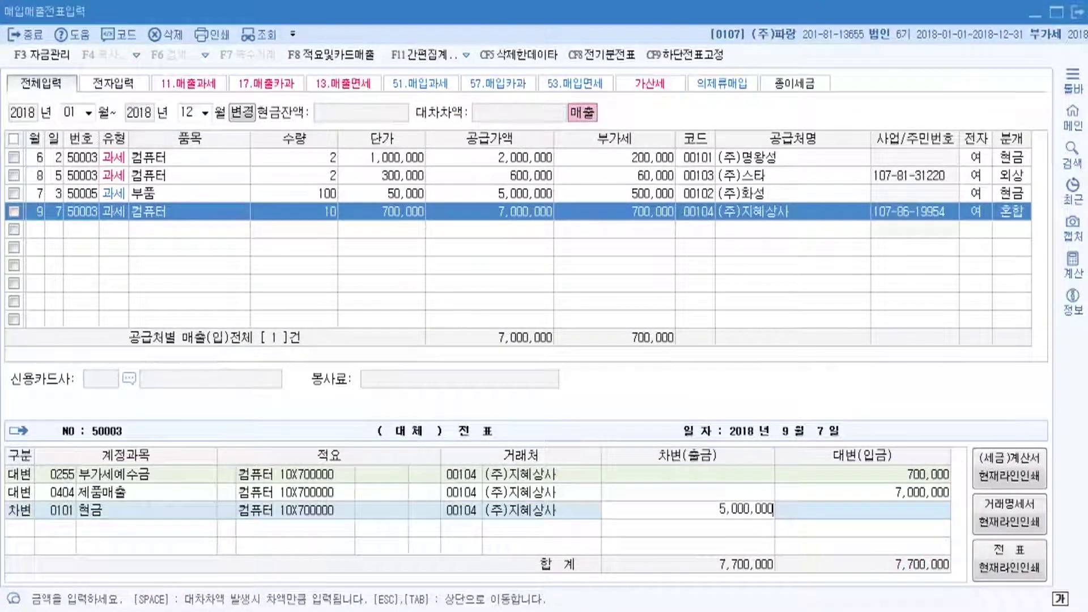
{"action": "key", "text": "Return"}
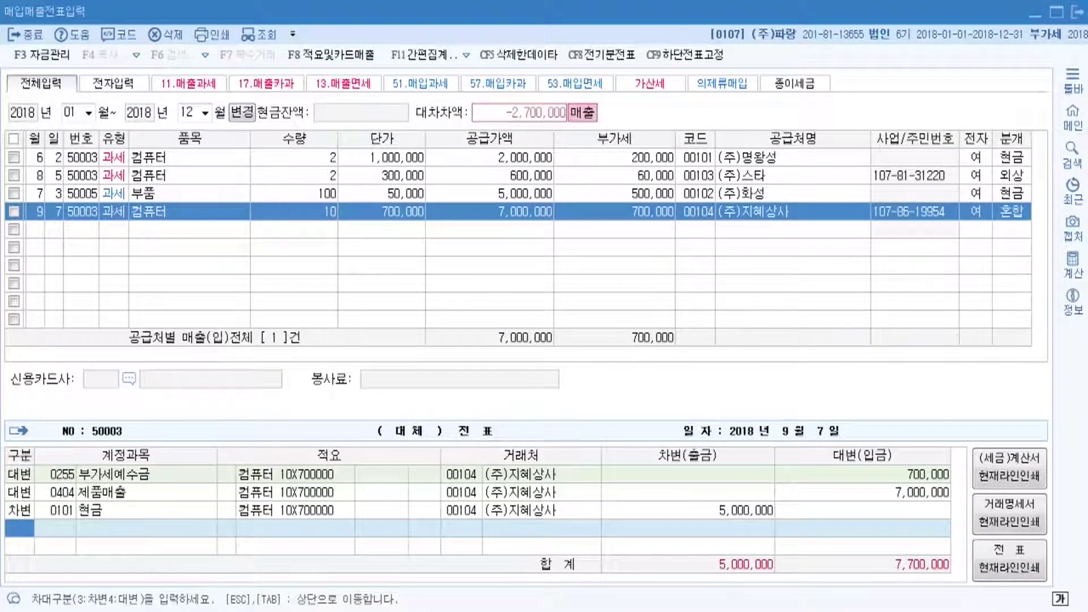
- Add a 차변 line for 외상매출금 with the remaining 2,700,000 and complete the (주)지혜상사 voucher
{"action": "type", "text": "3"}
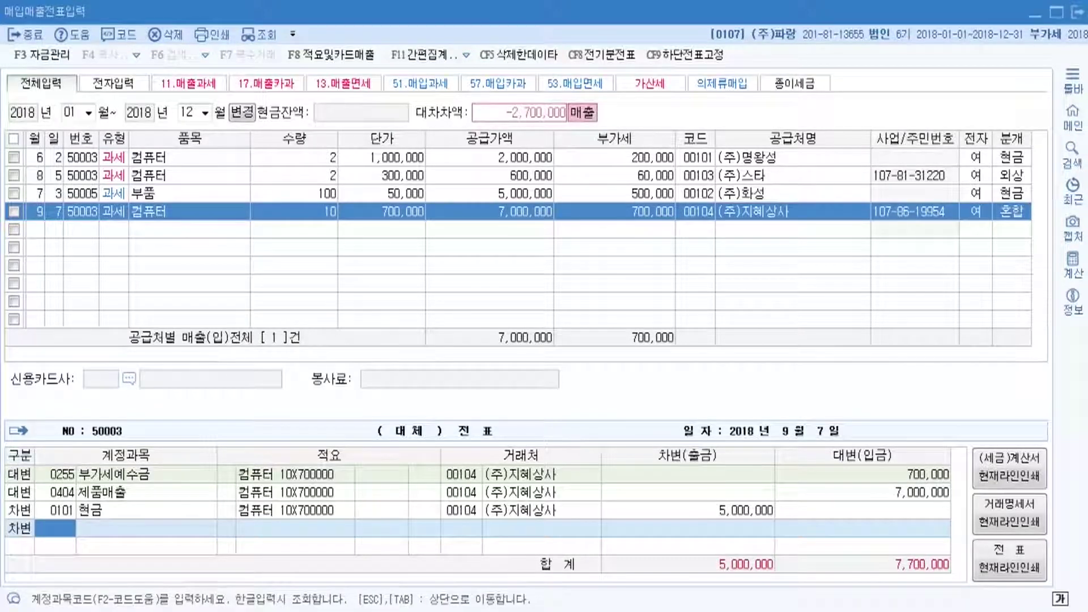
{"action": "key", "text": "F2"}
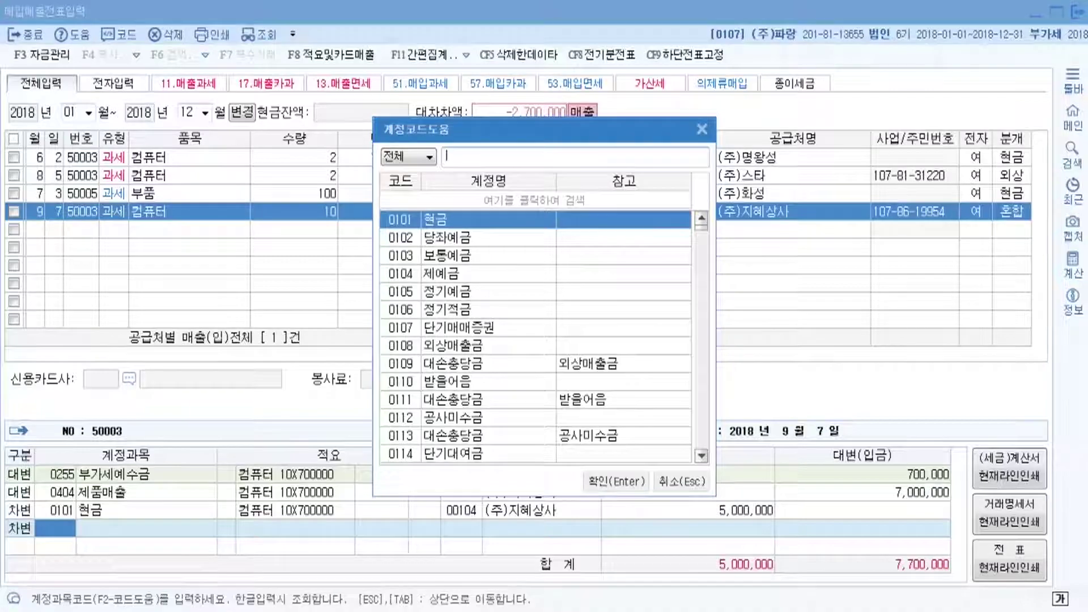
{"action": "type", "text": "오외상"}
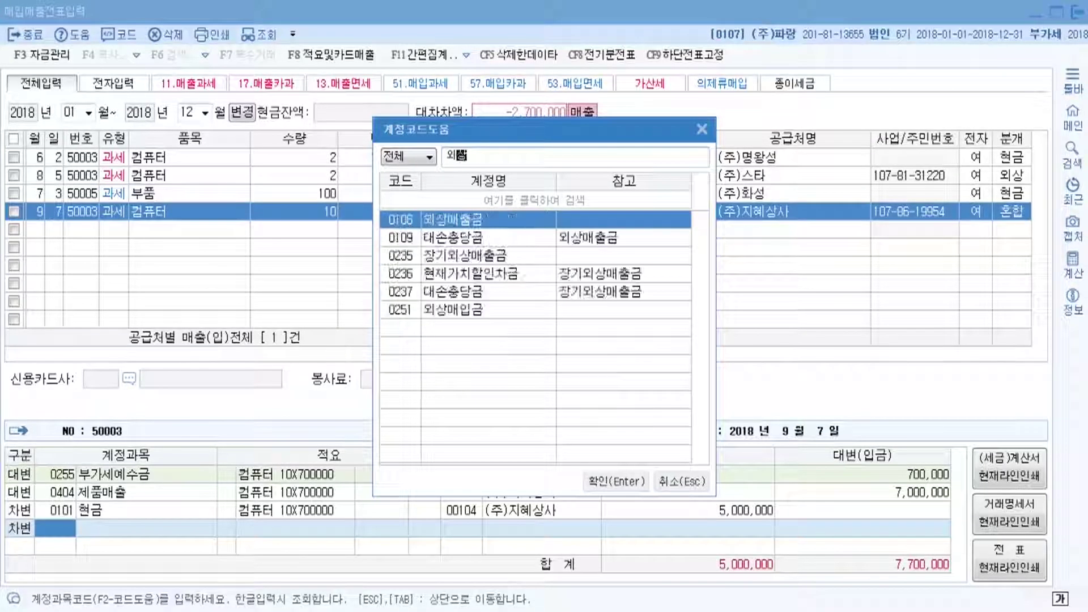
{"action": "key", "text": "Return"}
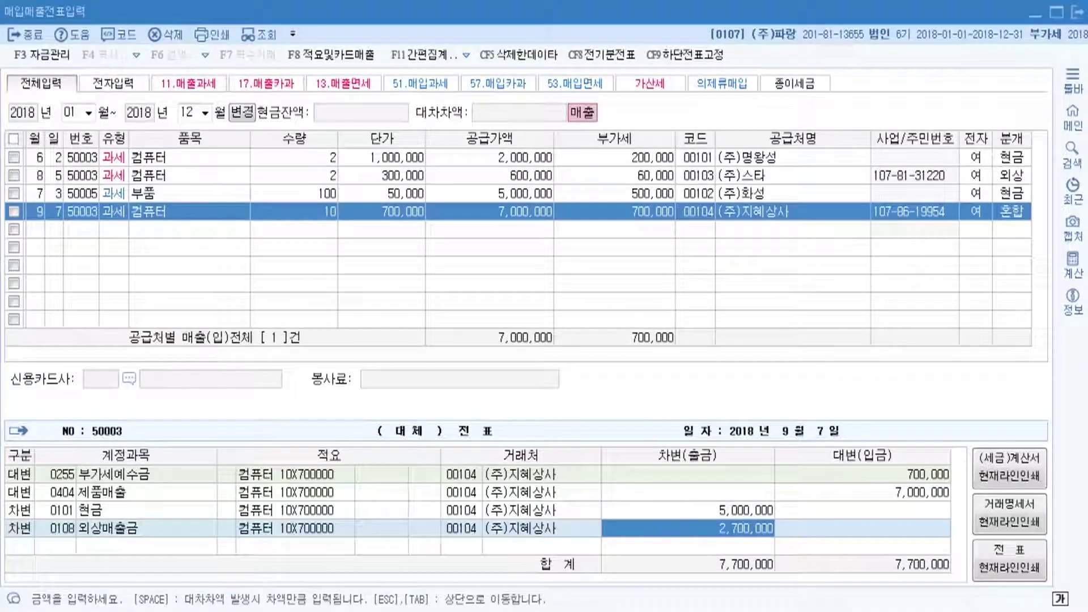
{"action": "key", "text": "Return"}
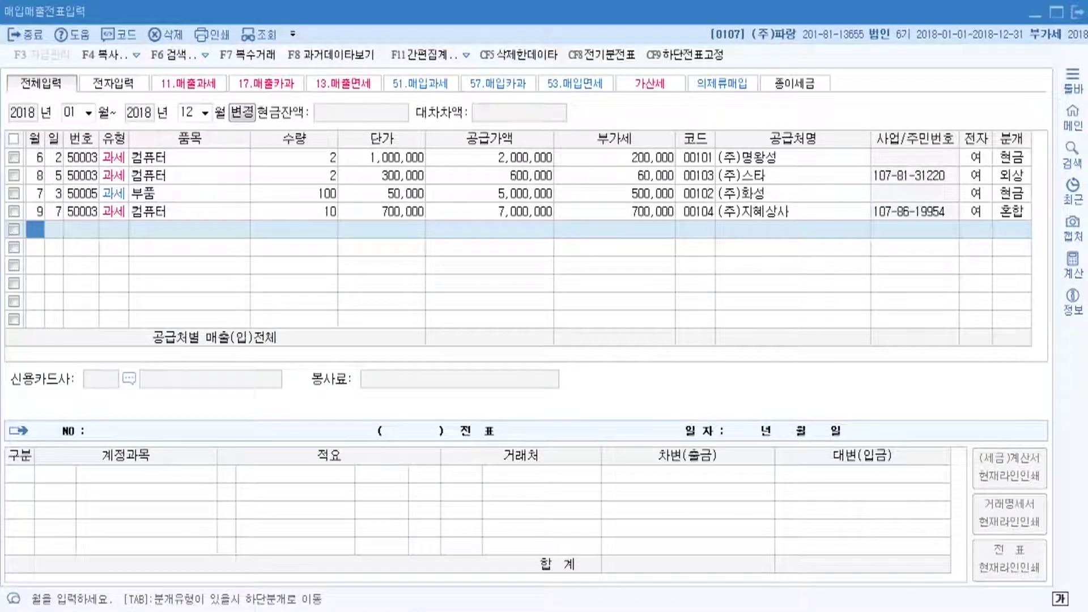